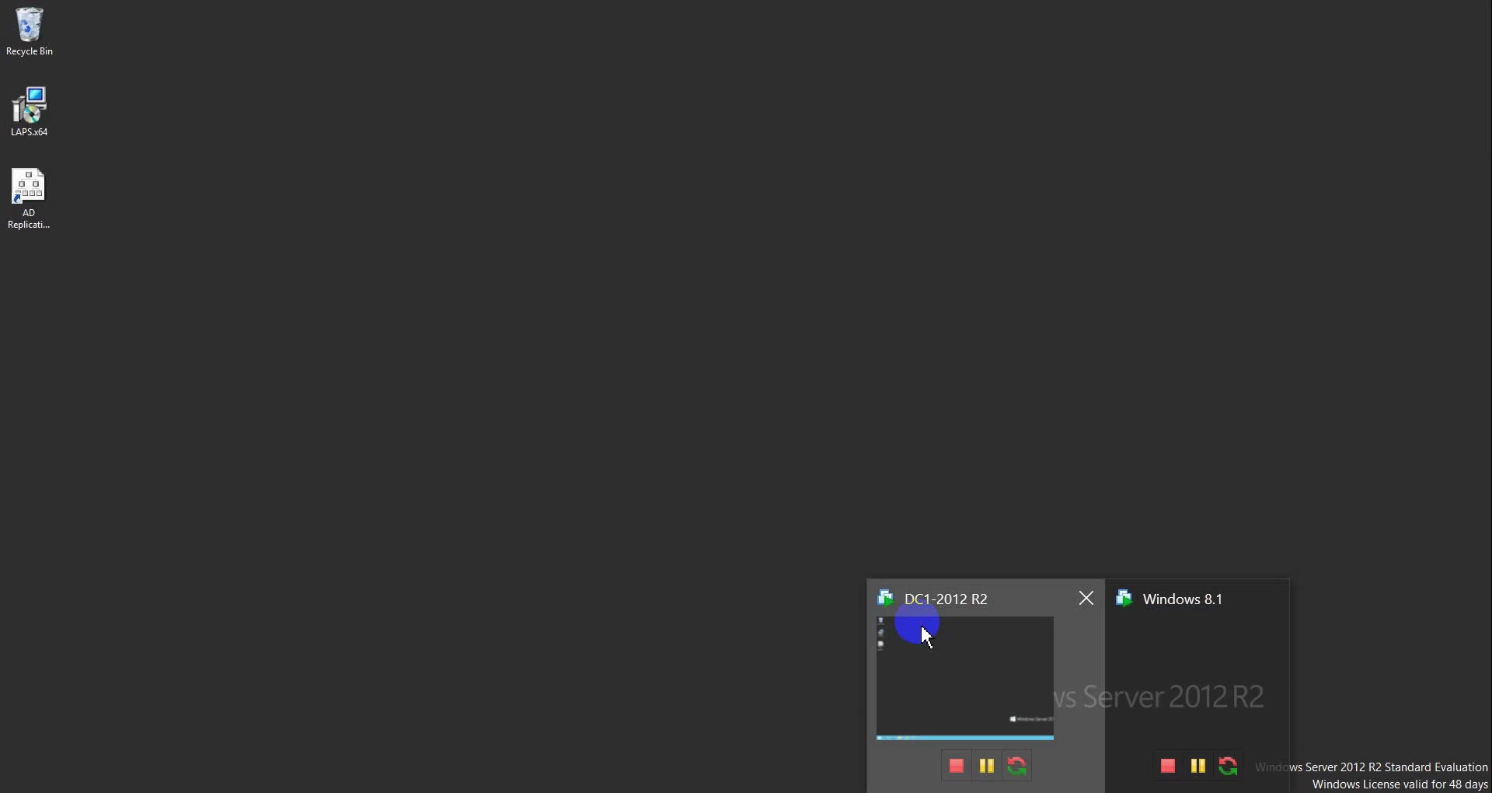
{"action": "right_click", "coordinate": [669, 264]}
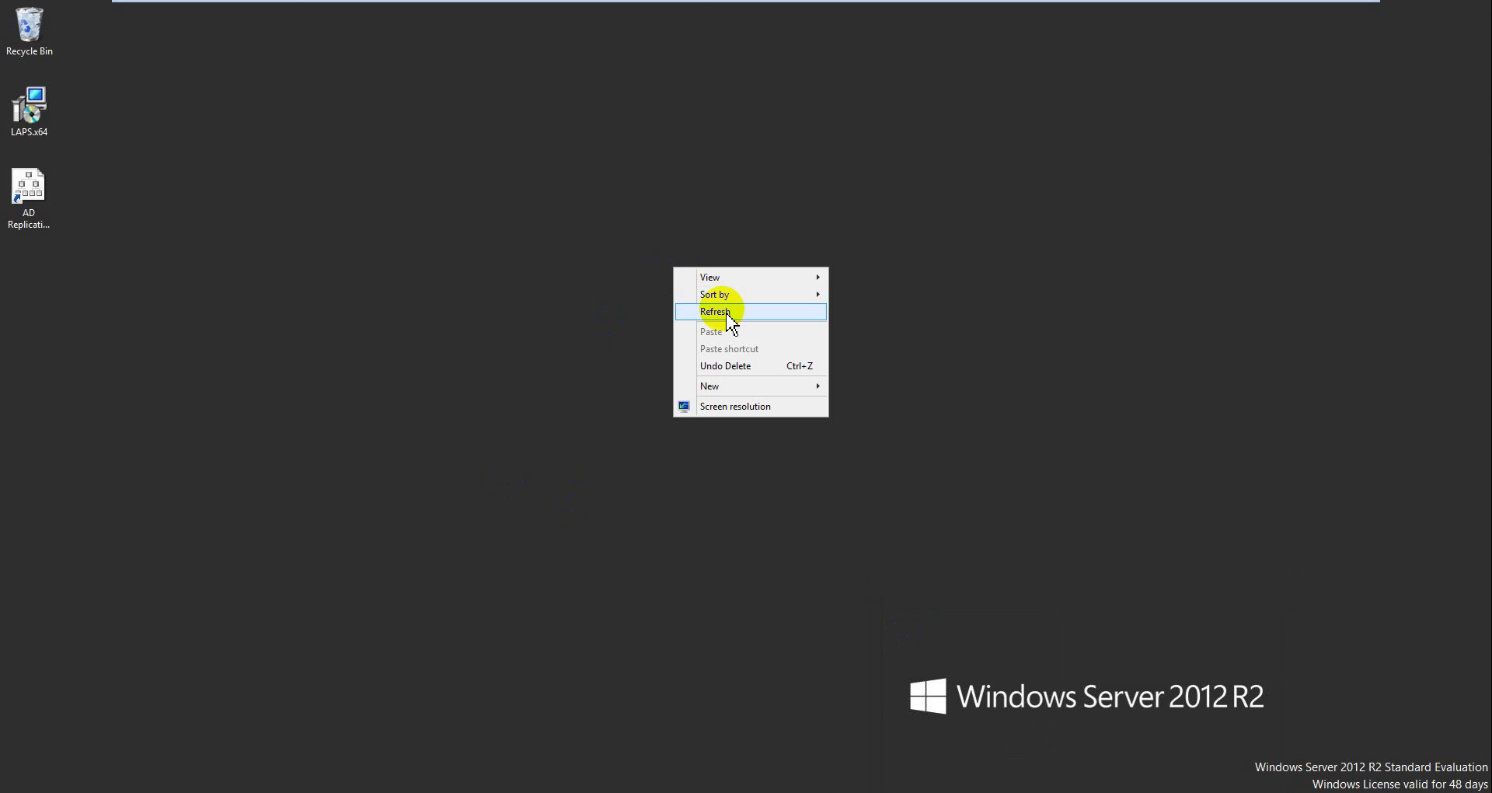
{"action": "left_click", "coordinate": [726, 311]}
{"action": "right_click", "coordinate": [725, 310]}
{"action": "left_click", "coordinate": [650, 10]}
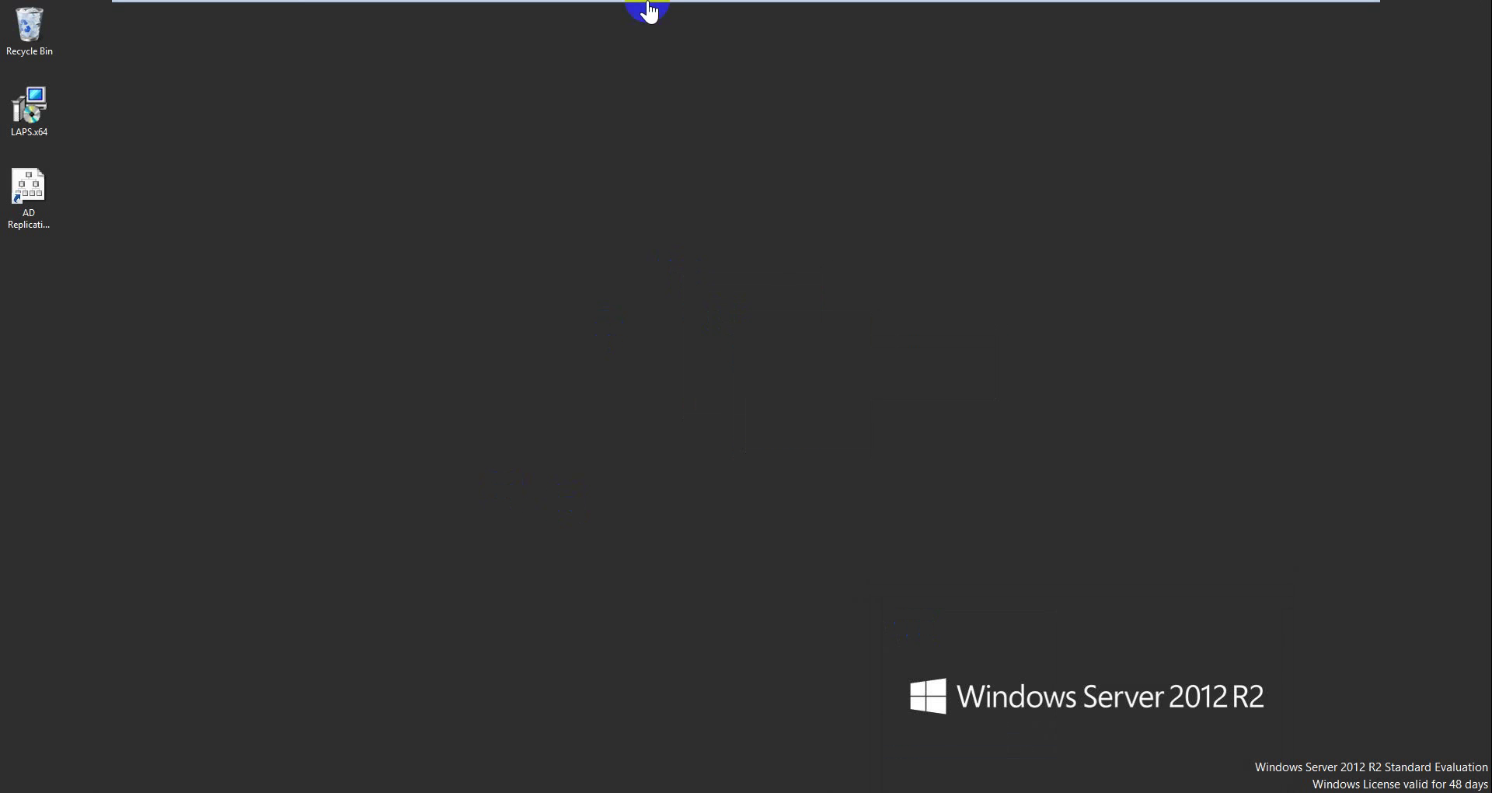
Switch to the Windows 8.1 virtual machine and dismiss its lock screen to reach the sign-in page.
{"action": "mouse_move", "coordinate": [610, 7]}
{"action": "left_click", "coordinate": [343, 16]}
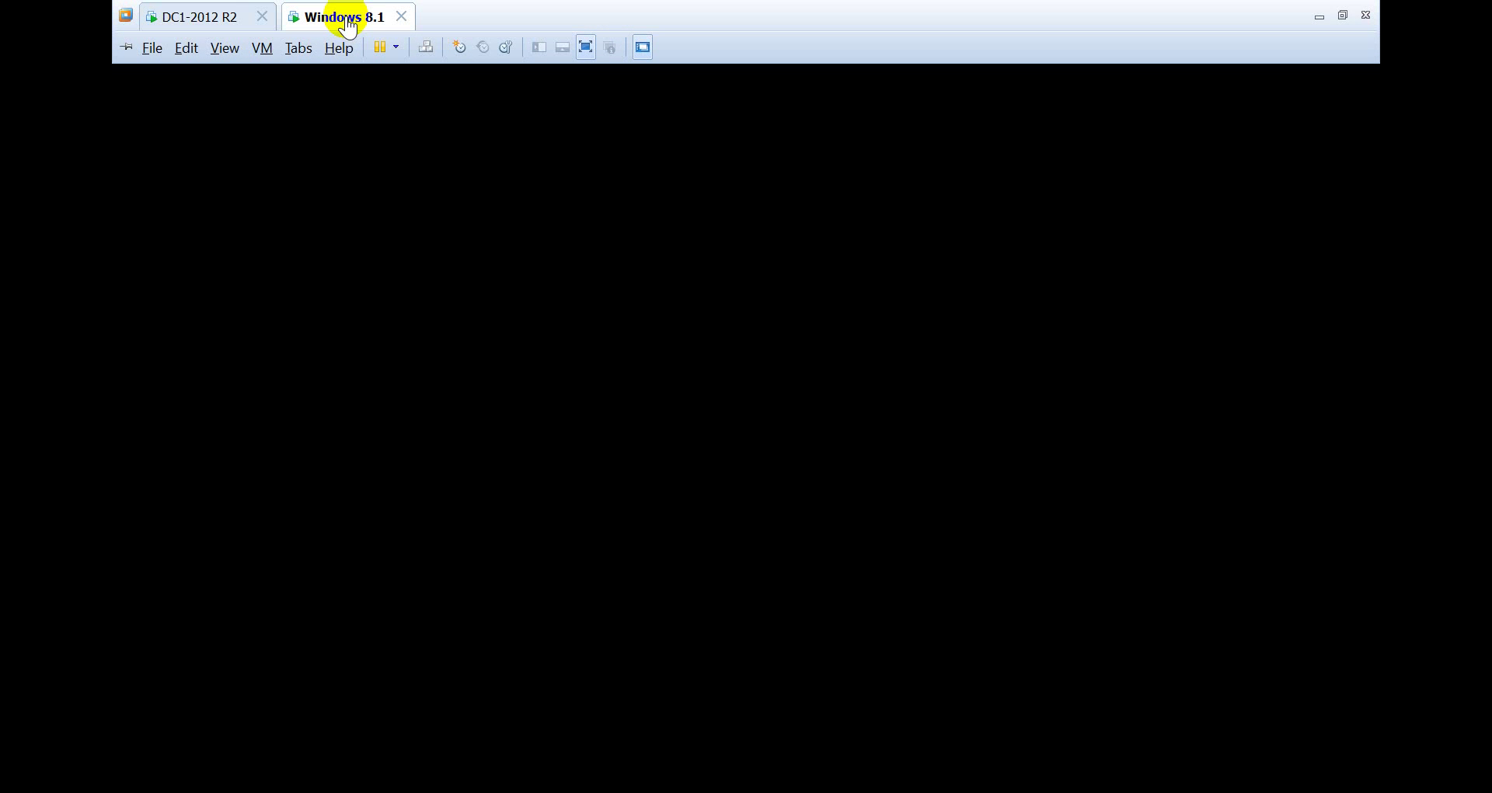
{"action": "left_click", "coordinate": [402, 244]}
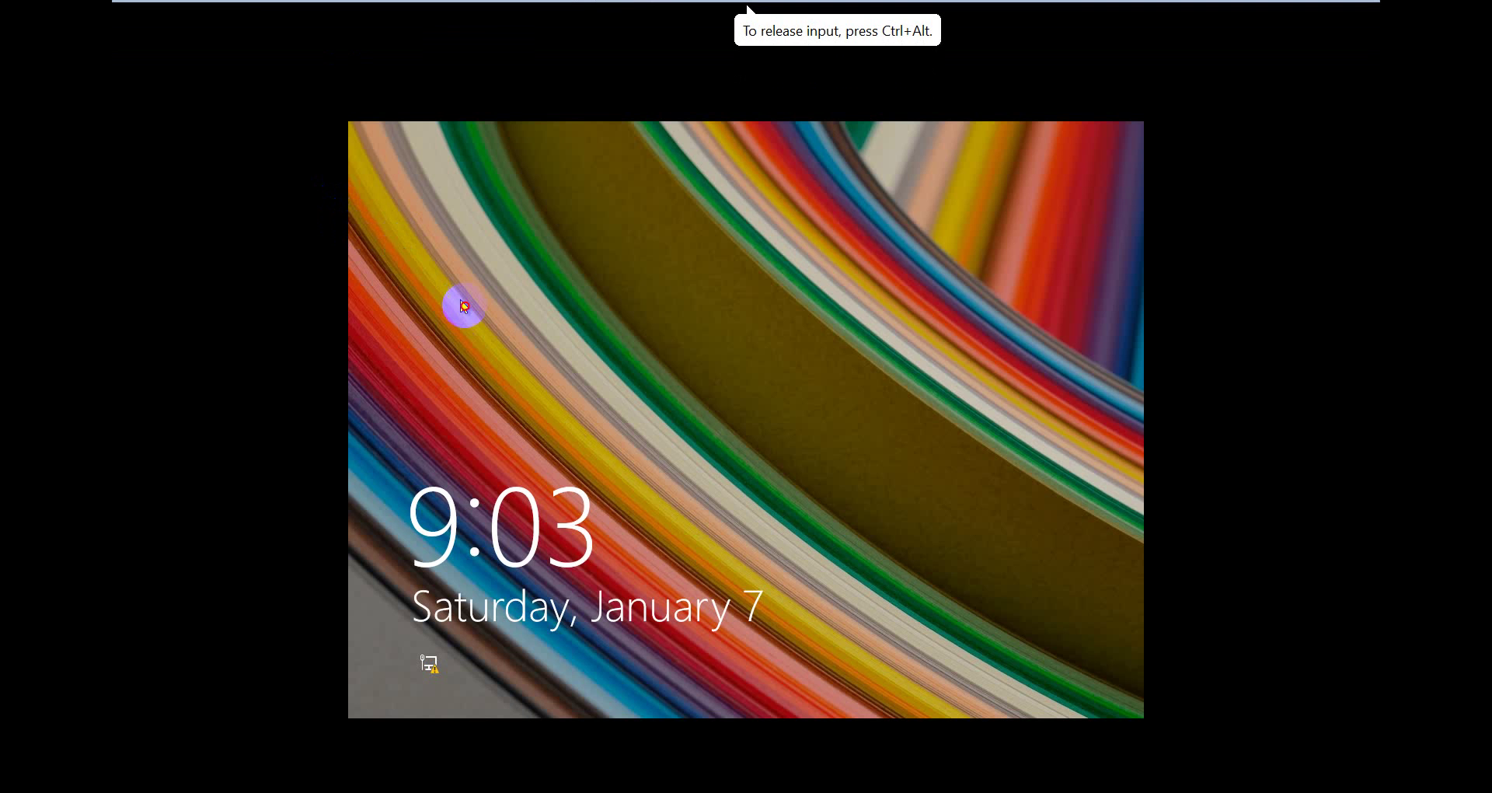
{"action": "left_click", "coordinate": [463, 303]}
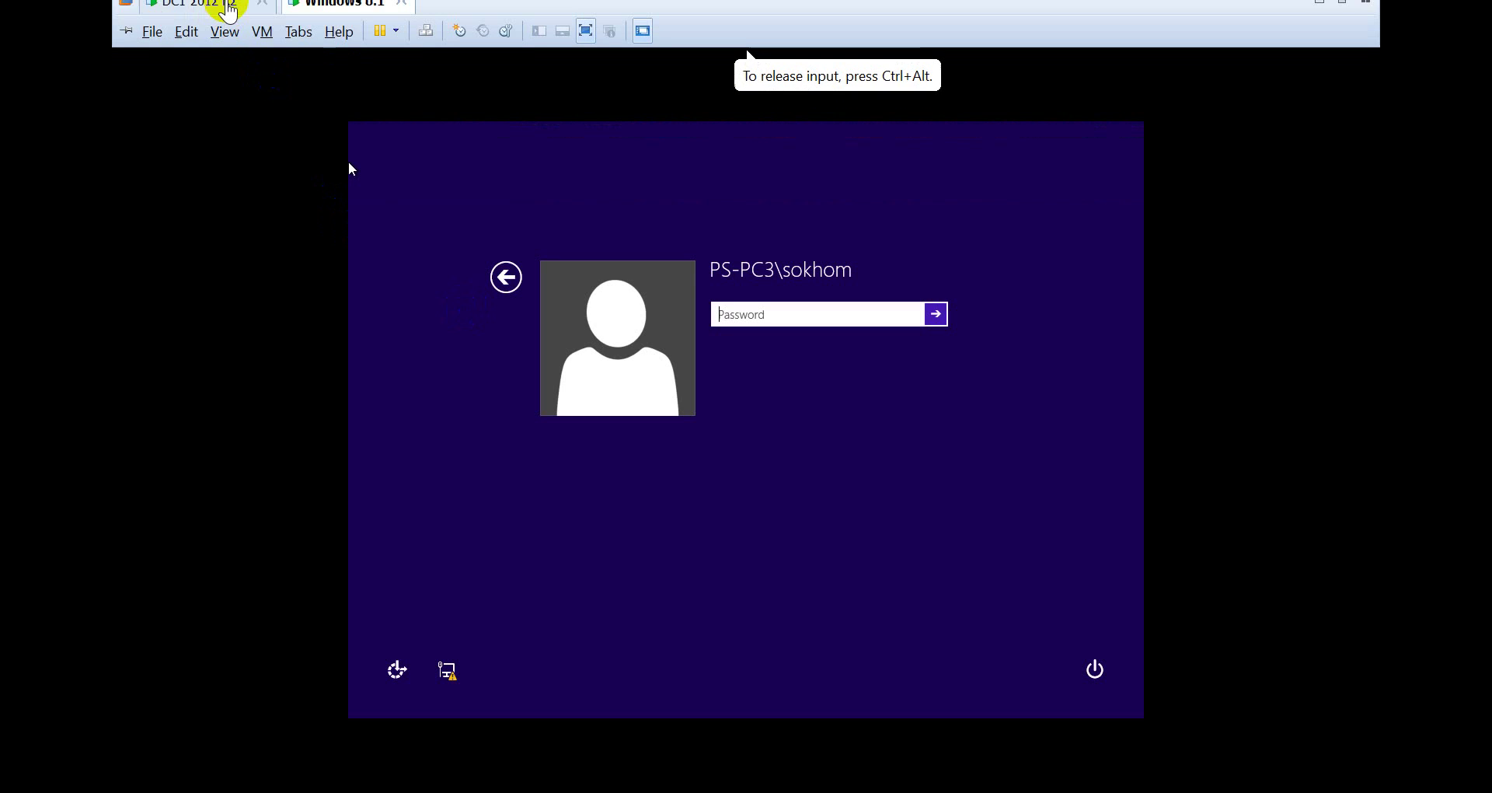
Switch to the DC1-2012 R2 virtual machine, refresh its desktop, and return to the Windows 8.1 sign-in page.
{"action": "left_click", "coordinate": [206, 16]}
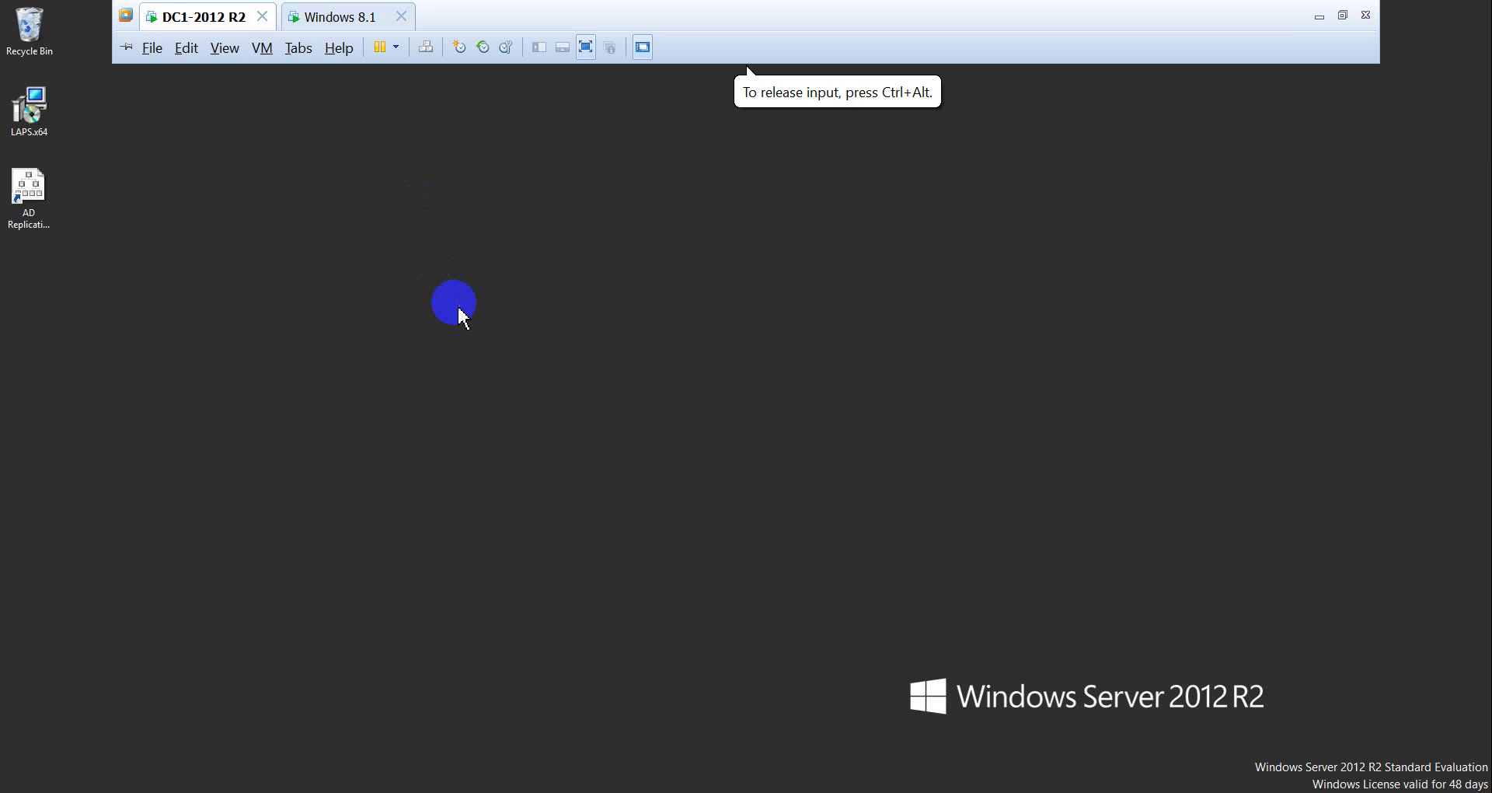
{"action": "right_click", "coordinate": [457, 305]}
{"action": "left_click", "coordinate": [493, 343]}
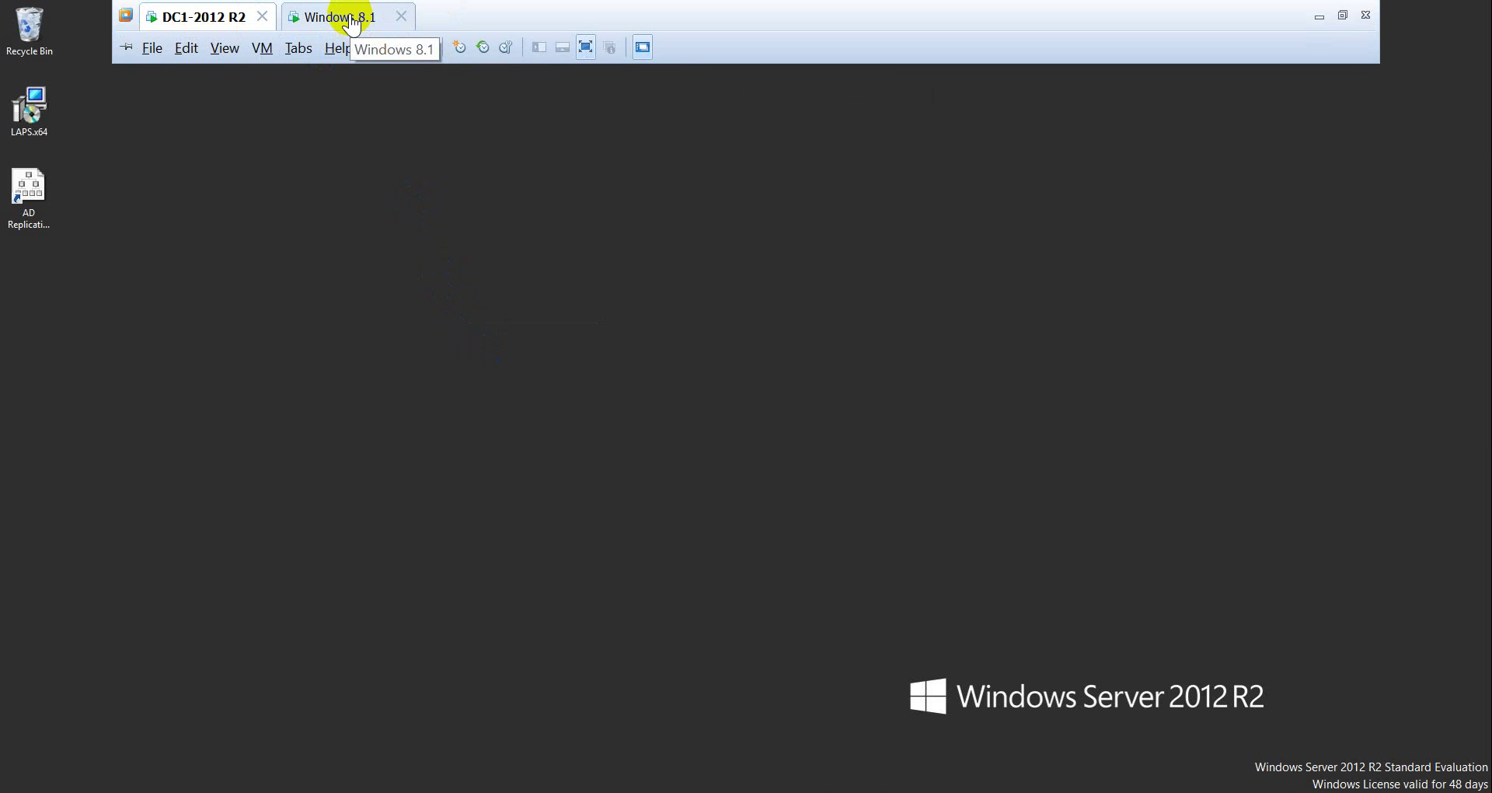
{"action": "left_click", "coordinate": [323, 164]}
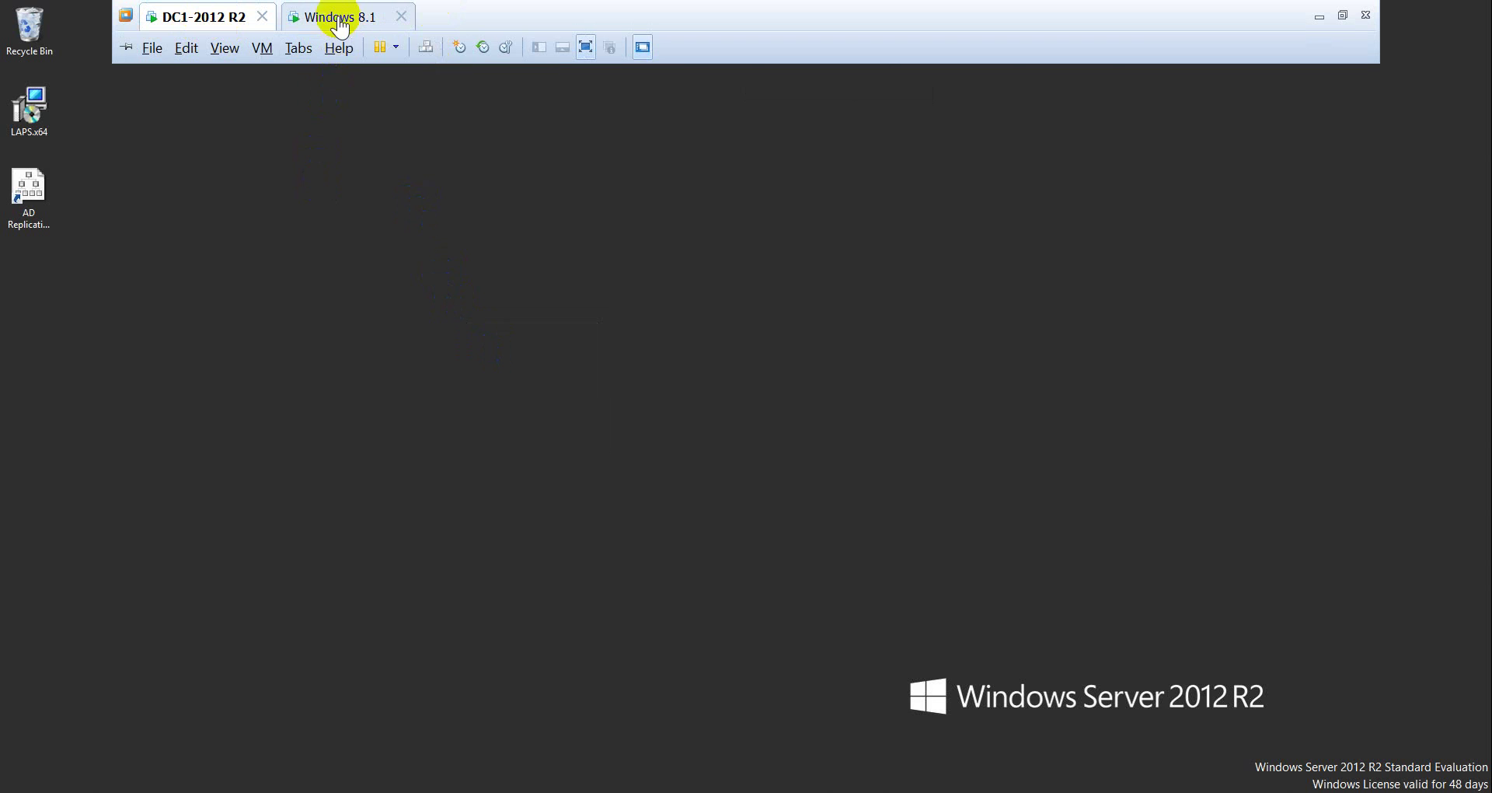
{"action": "left_click", "coordinate": [467, 247]}
{"action": "left_click", "coordinate": [502, 303]}
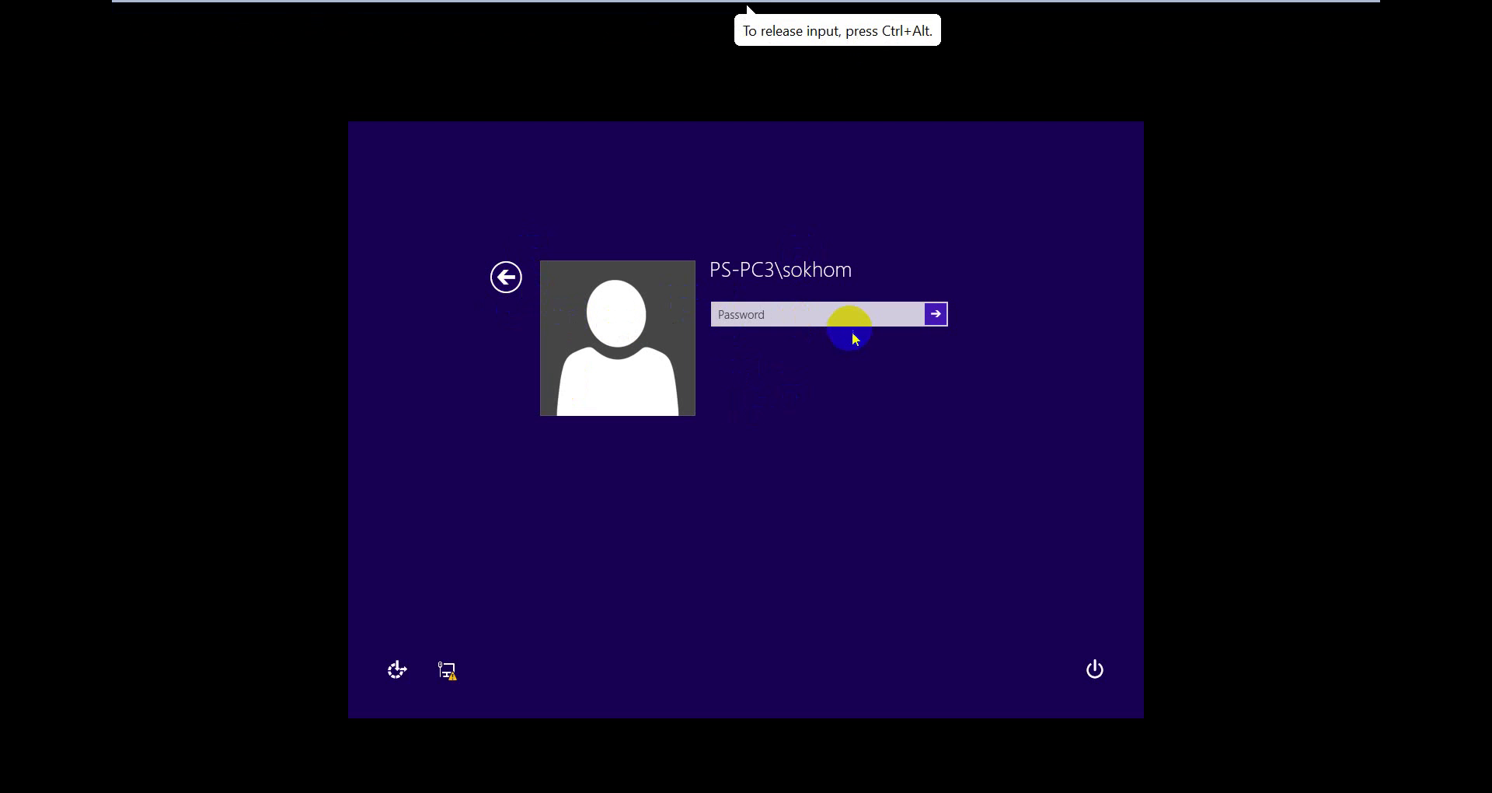
Sign in to the LAB domain as Other user with the account's user name and password.
{"action": "left_click", "coordinate": [837, 312]}
{"action": "type", "text": "••••••"}
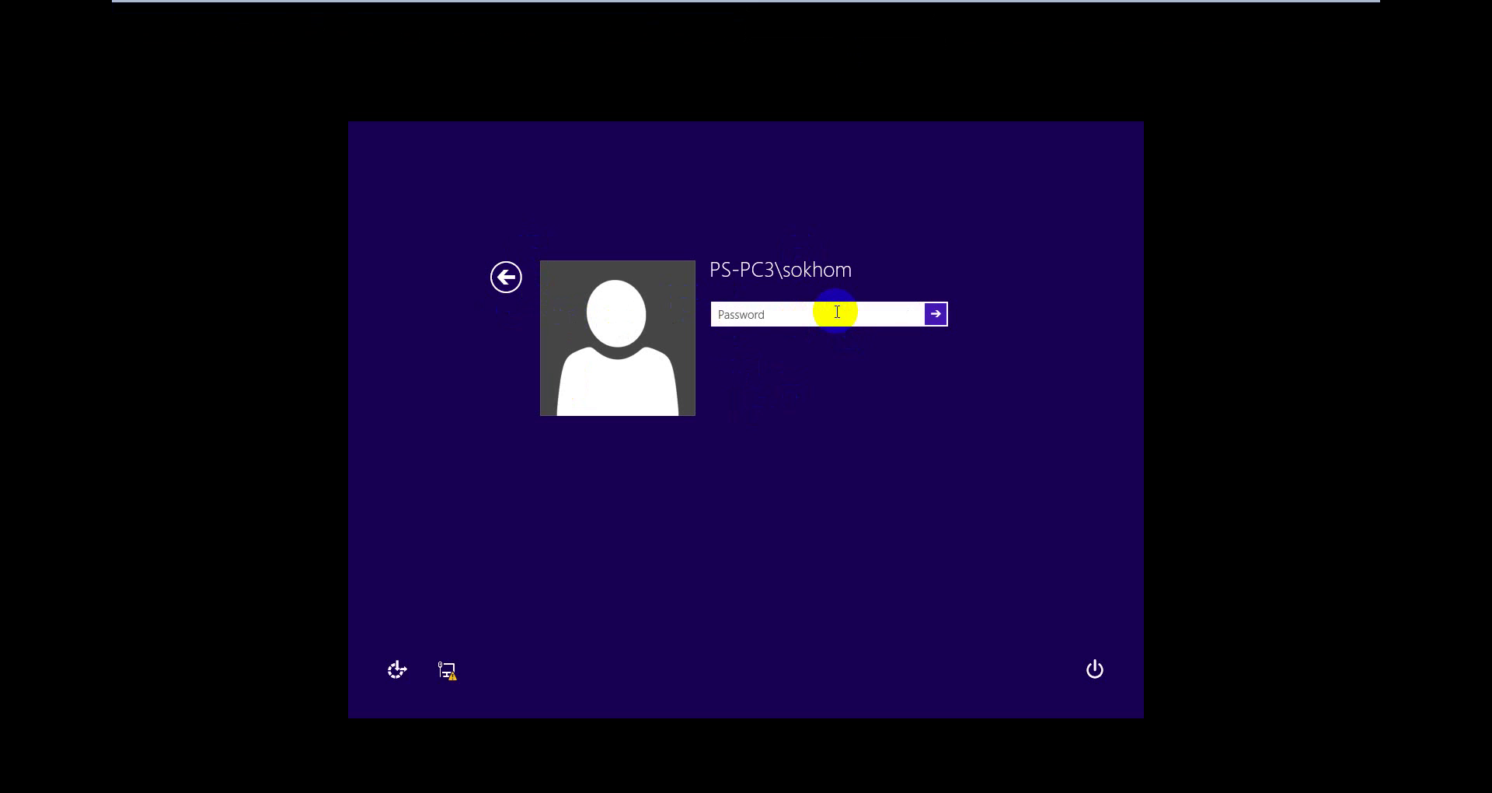
{"action": "left_click", "coordinate": [506, 276]}
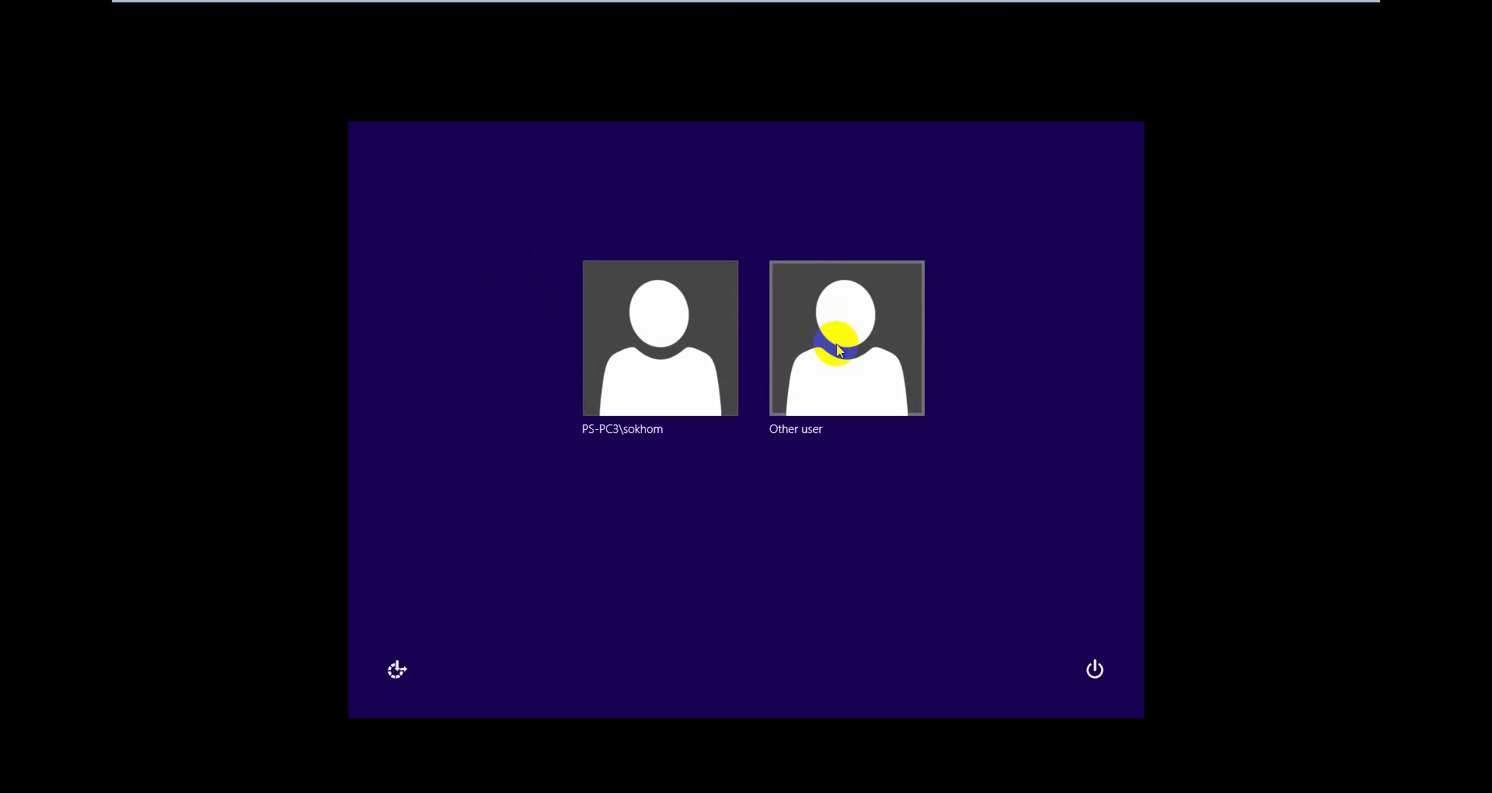
{"action": "left_click", "coordinate": [839, 349]}
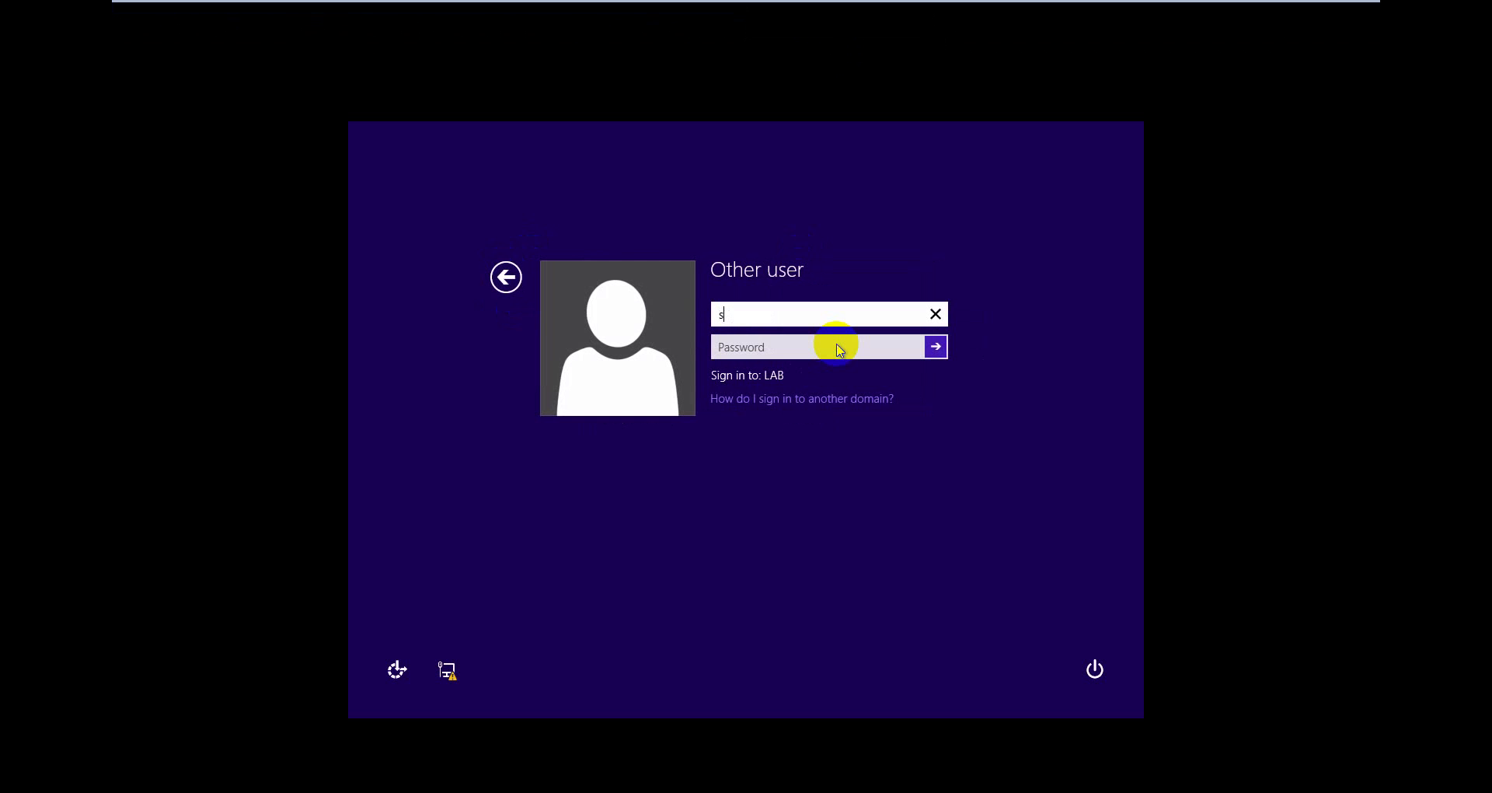
{"action": "key", "text": "Tab"}
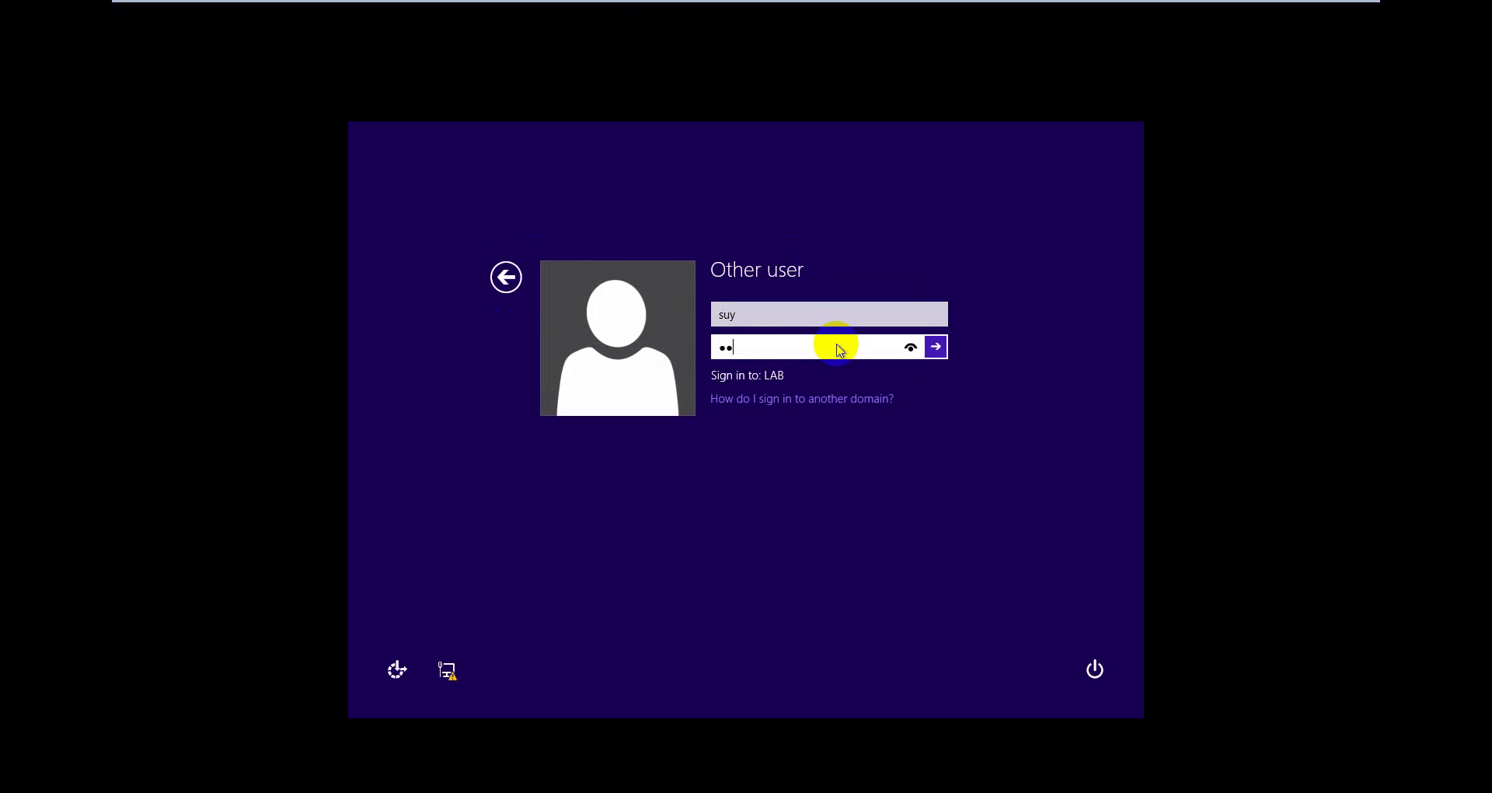
{"action": "key", "text": "Return"}
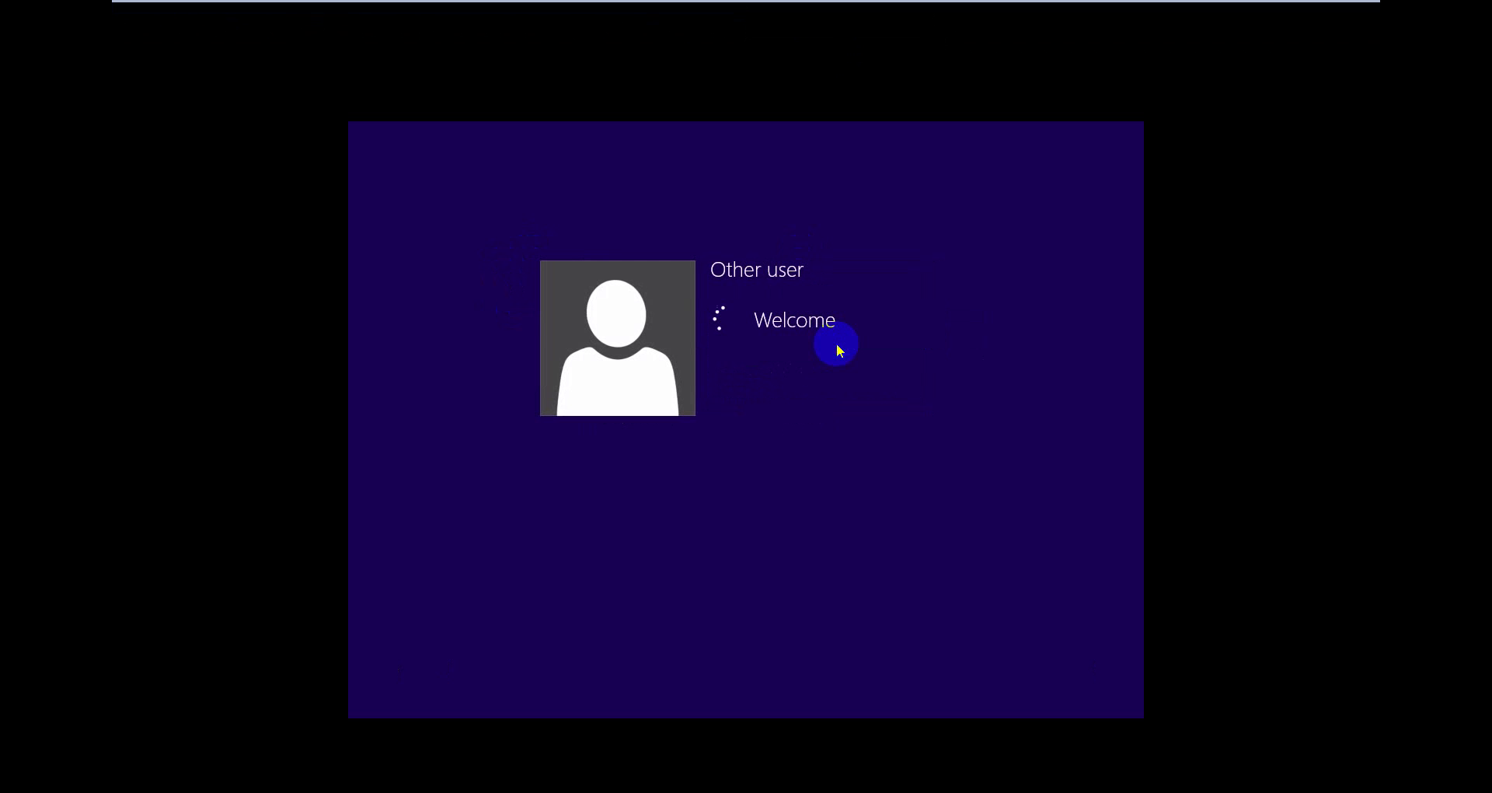
Open a Command Prompt on the Windows 8.1 desktop, look up the default DNS server with nslookup, and exit nslookup.
{"action": "mouse_move", "coordinate": [726, 4]}
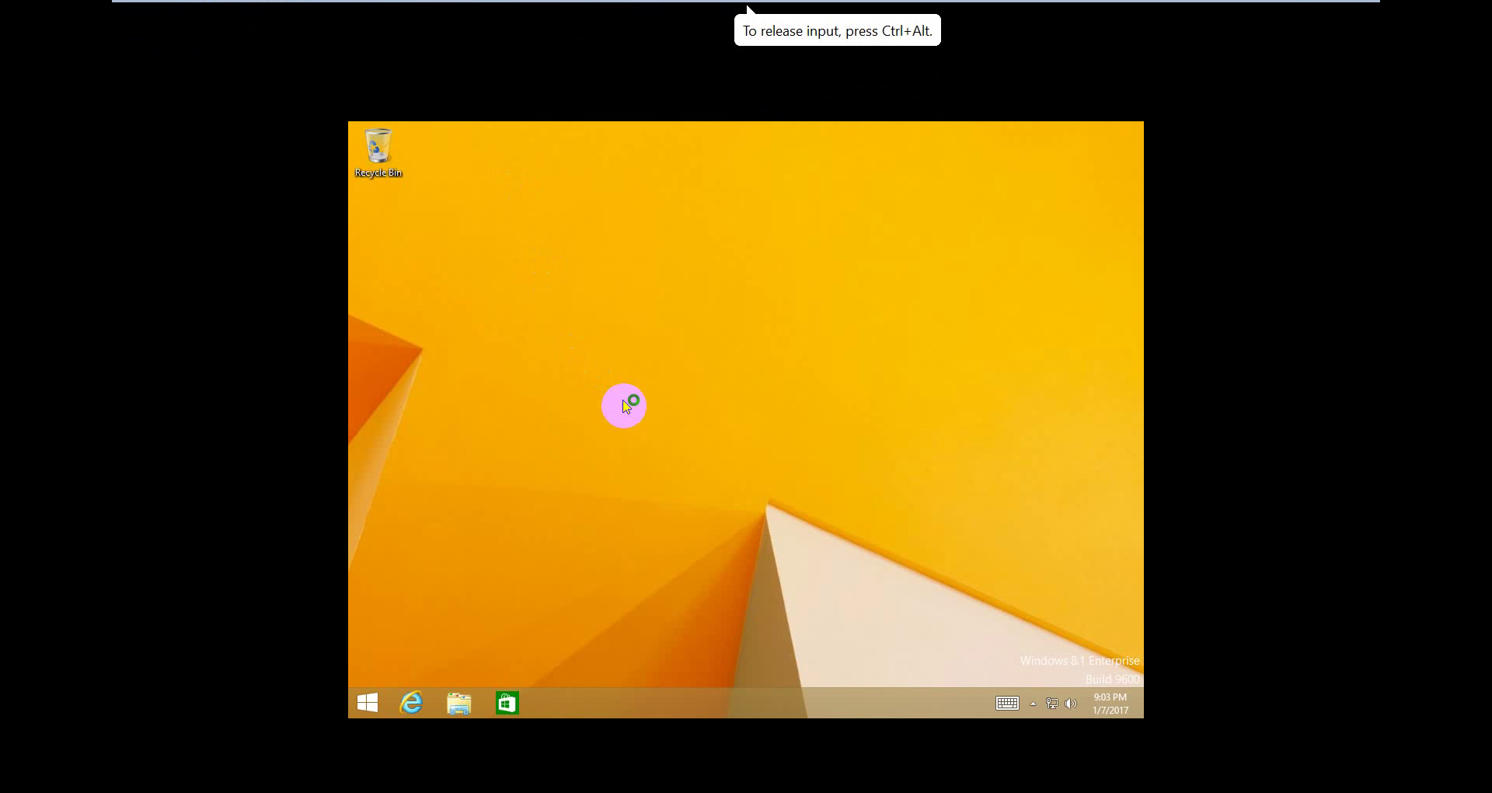
{"action": "left_click", "coordinate": [566, 393]}
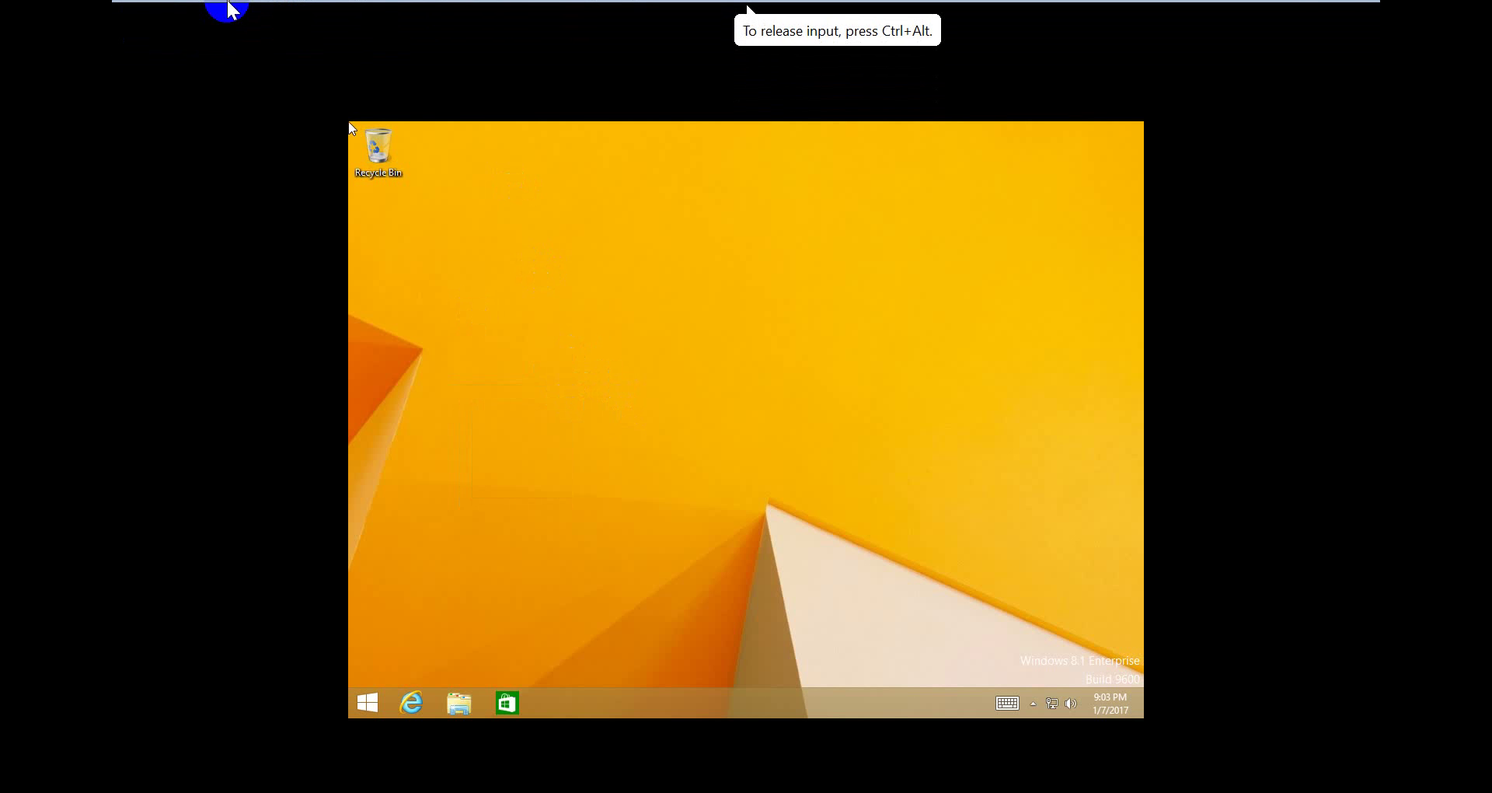
{"action": "mouse_move", "coordinate": [226, 5]}
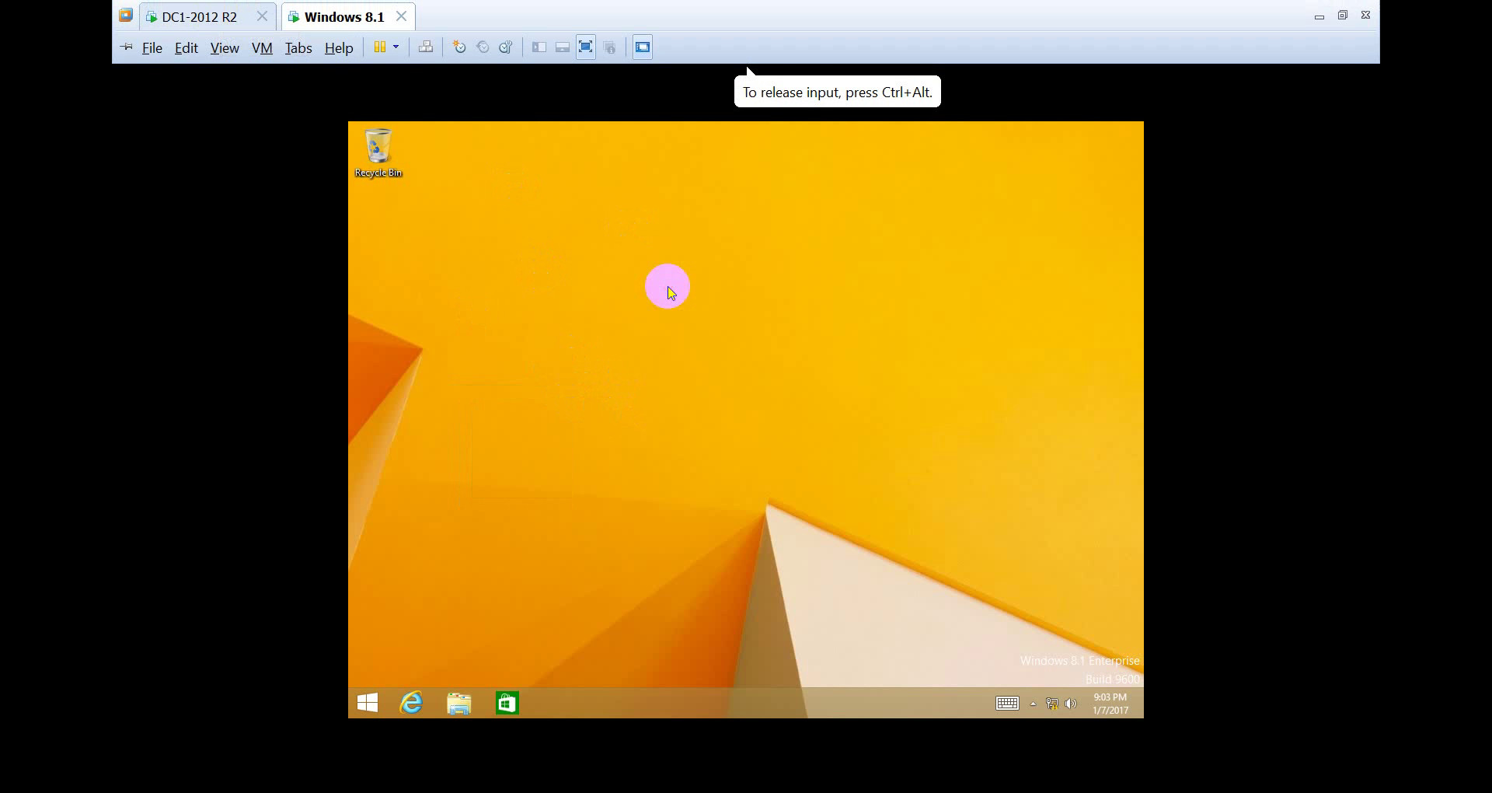
{"action": "key", "text": "super+r"}
{"action": "key", "text": "Return"}
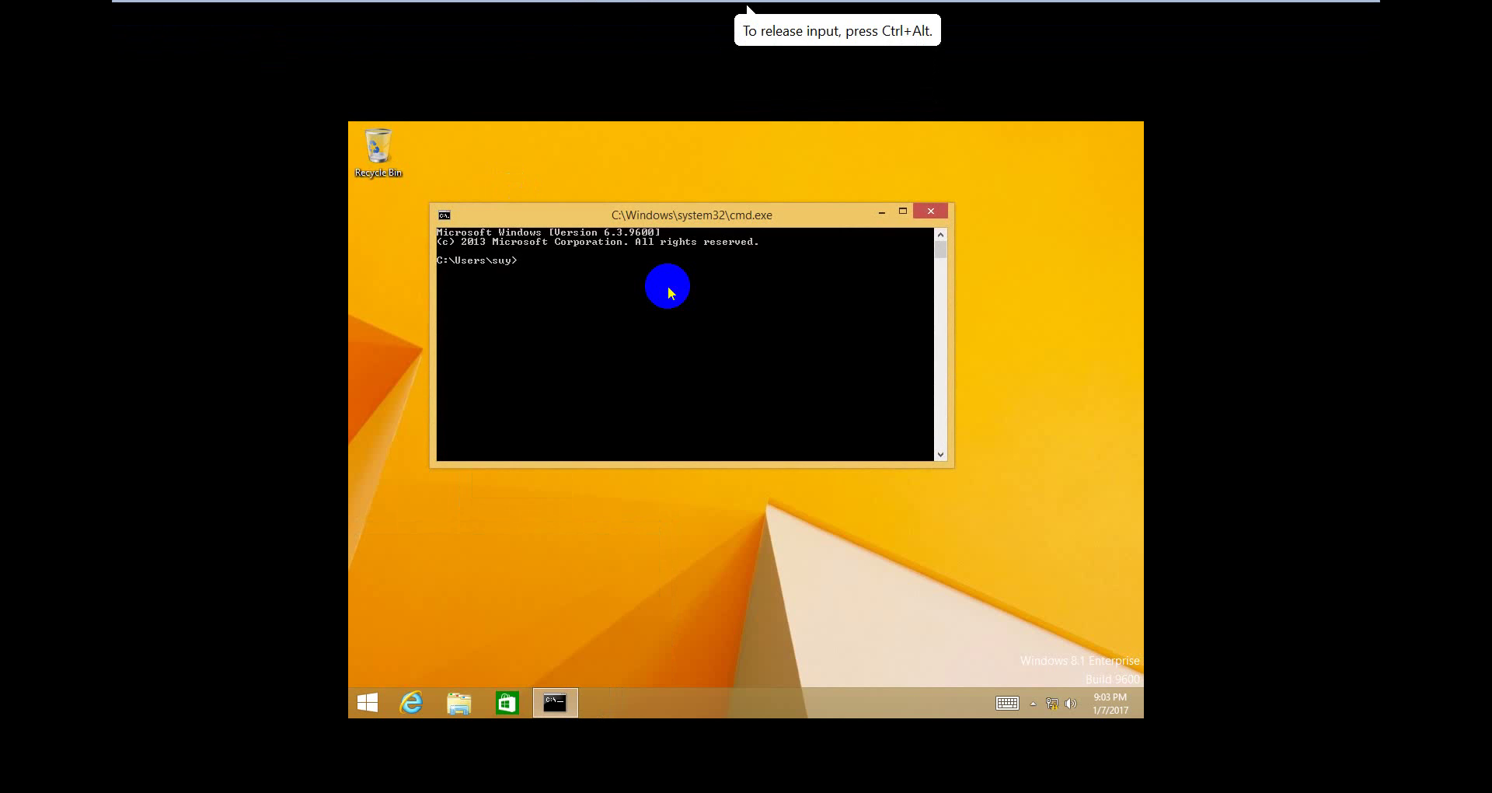
{"action": "type", "text": "nslookup"}
{"action": "key", "text": "Return"}
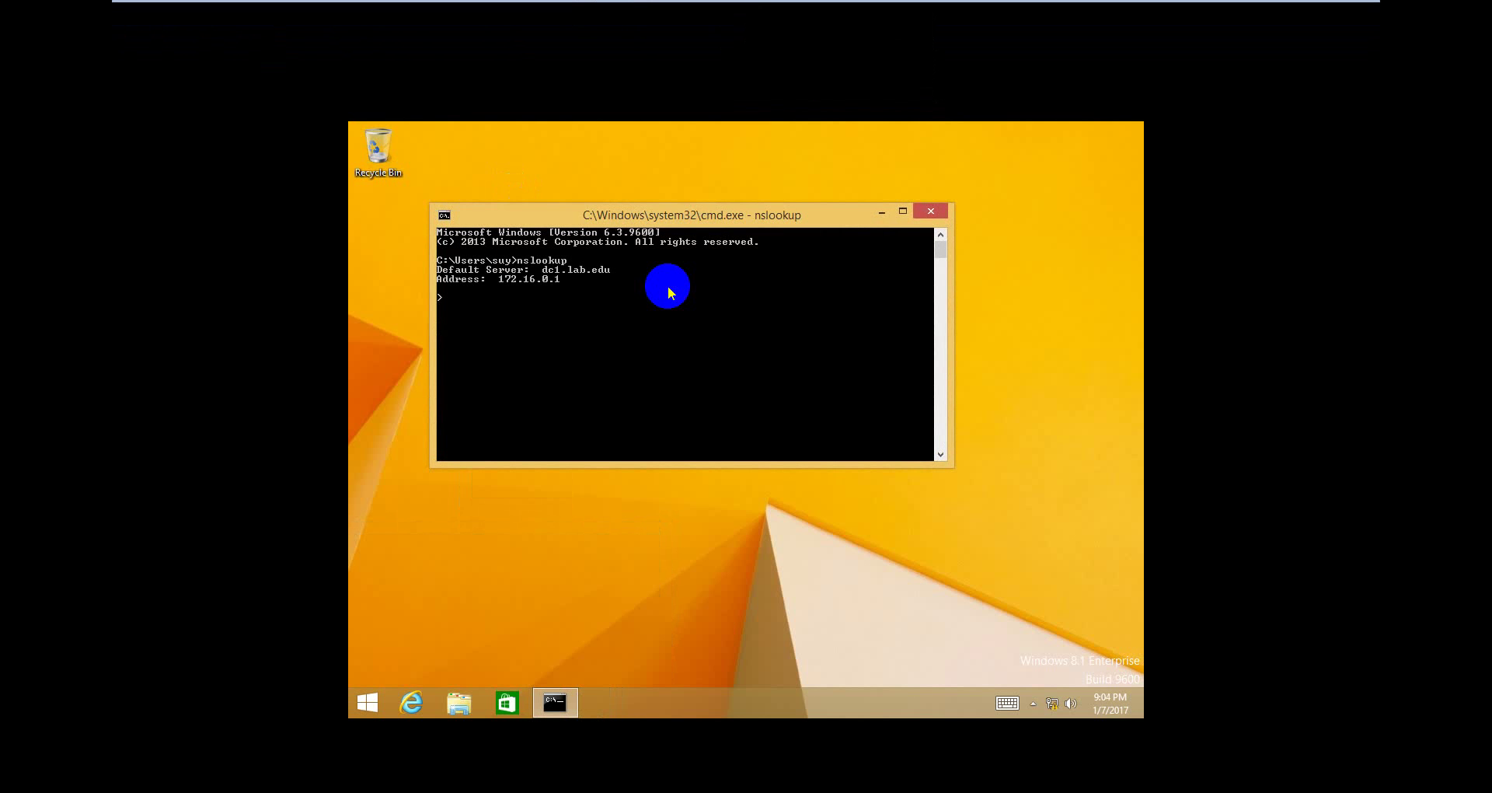
{"action": "type", "text": "exit"}
{"action": "key", "text": "Return"}
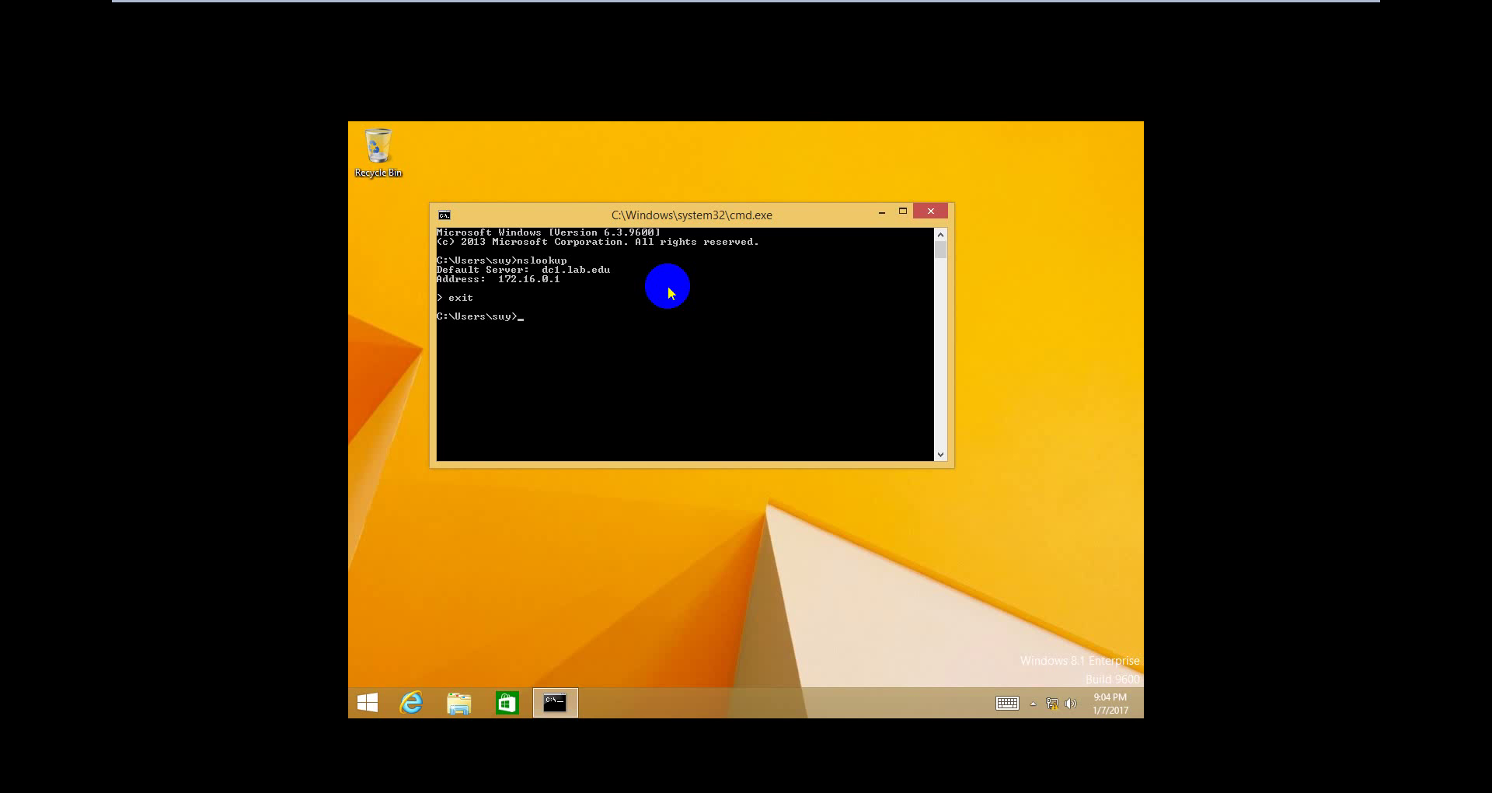
Launch Remote Desktop Connection with mstsc and try to connect to 172.16.0.1, entering the domain account's password.
{"action": "type", "text": "mstsc"}
{"action": "key", "text": "Return"}
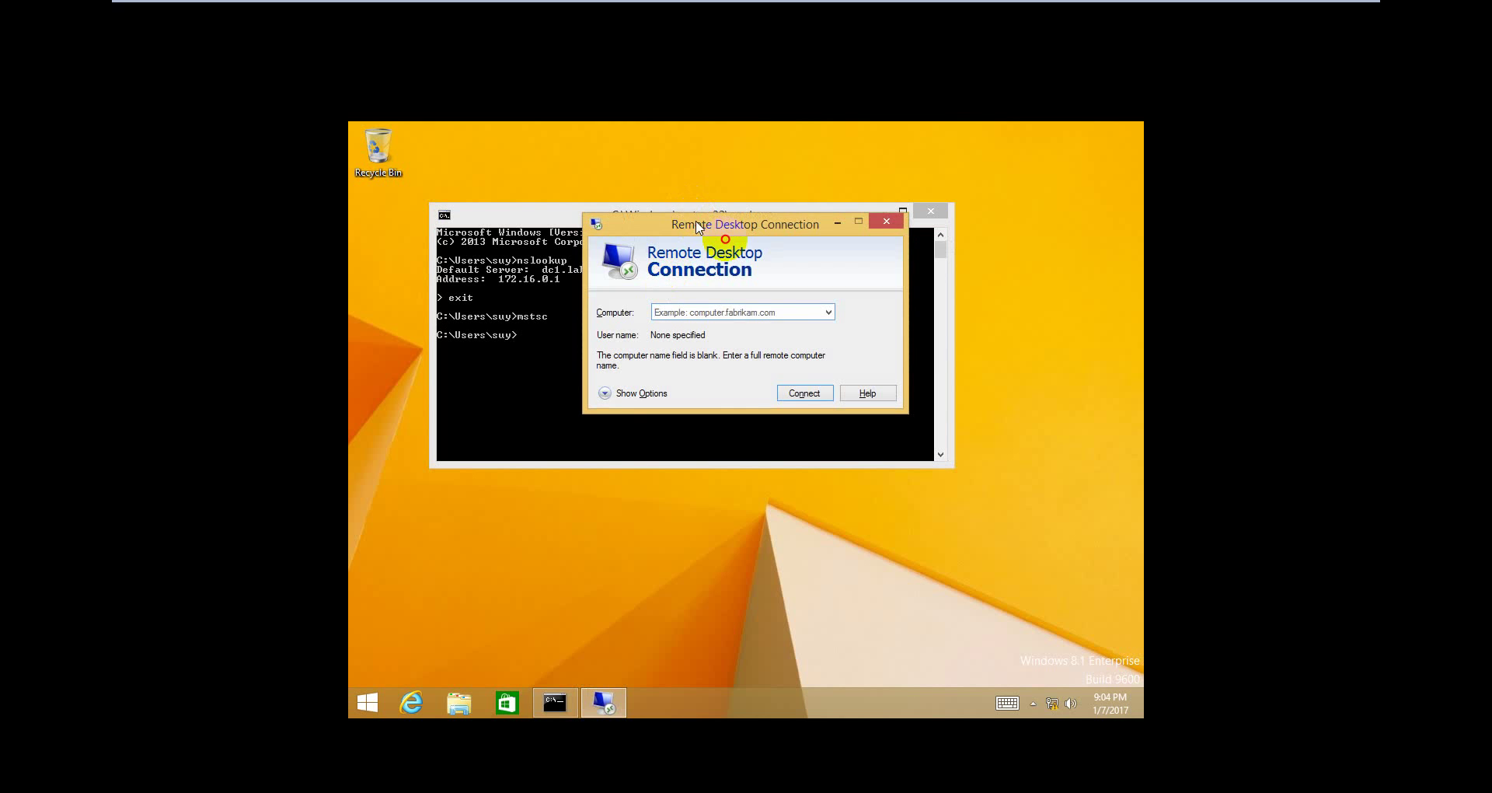
{"action": "left_click_drag", "start_coordinate": [697, 227], "coordinate": [780, 265]}
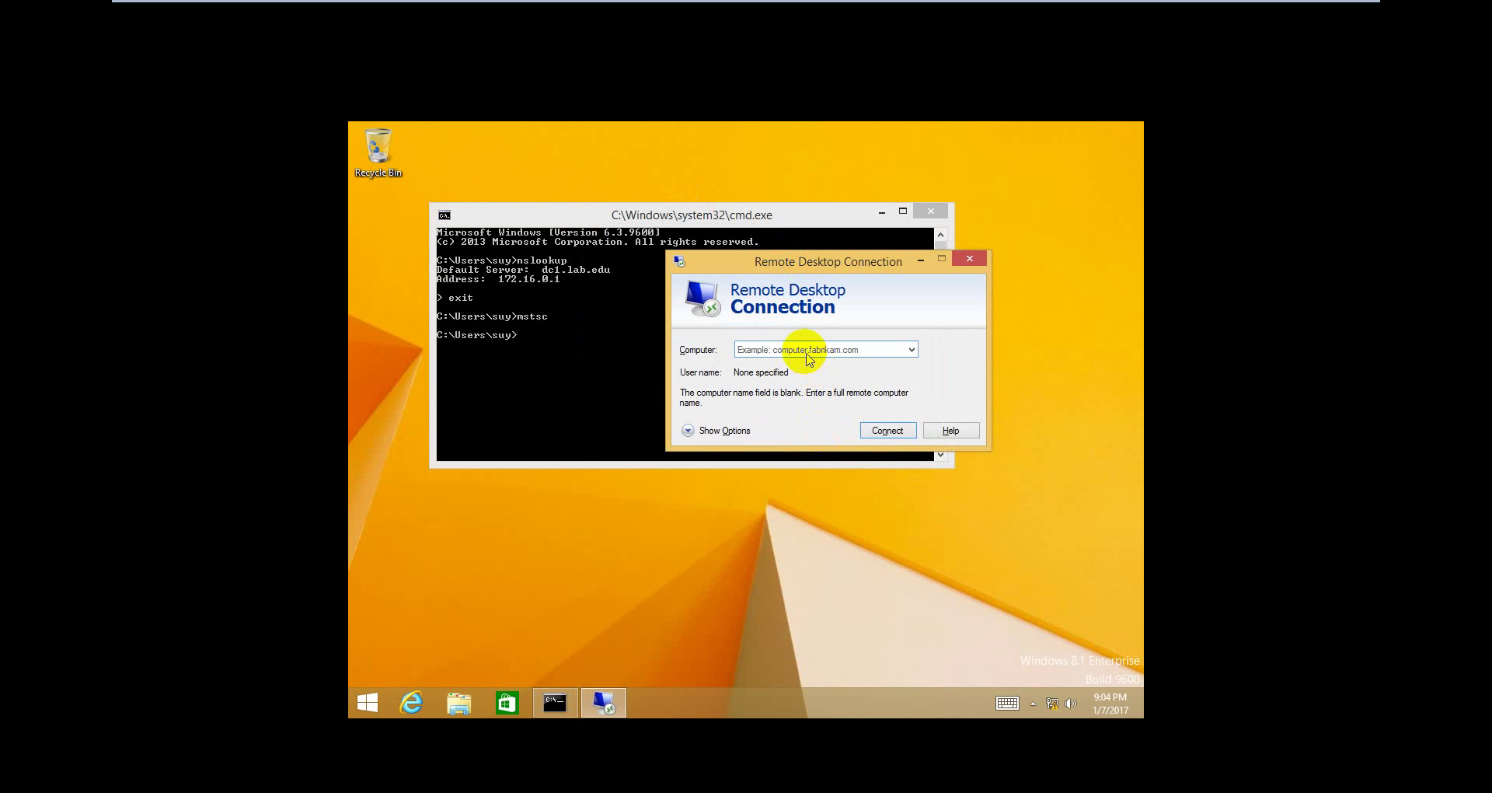
{"action": "type", "text": "172.16.0.1"}
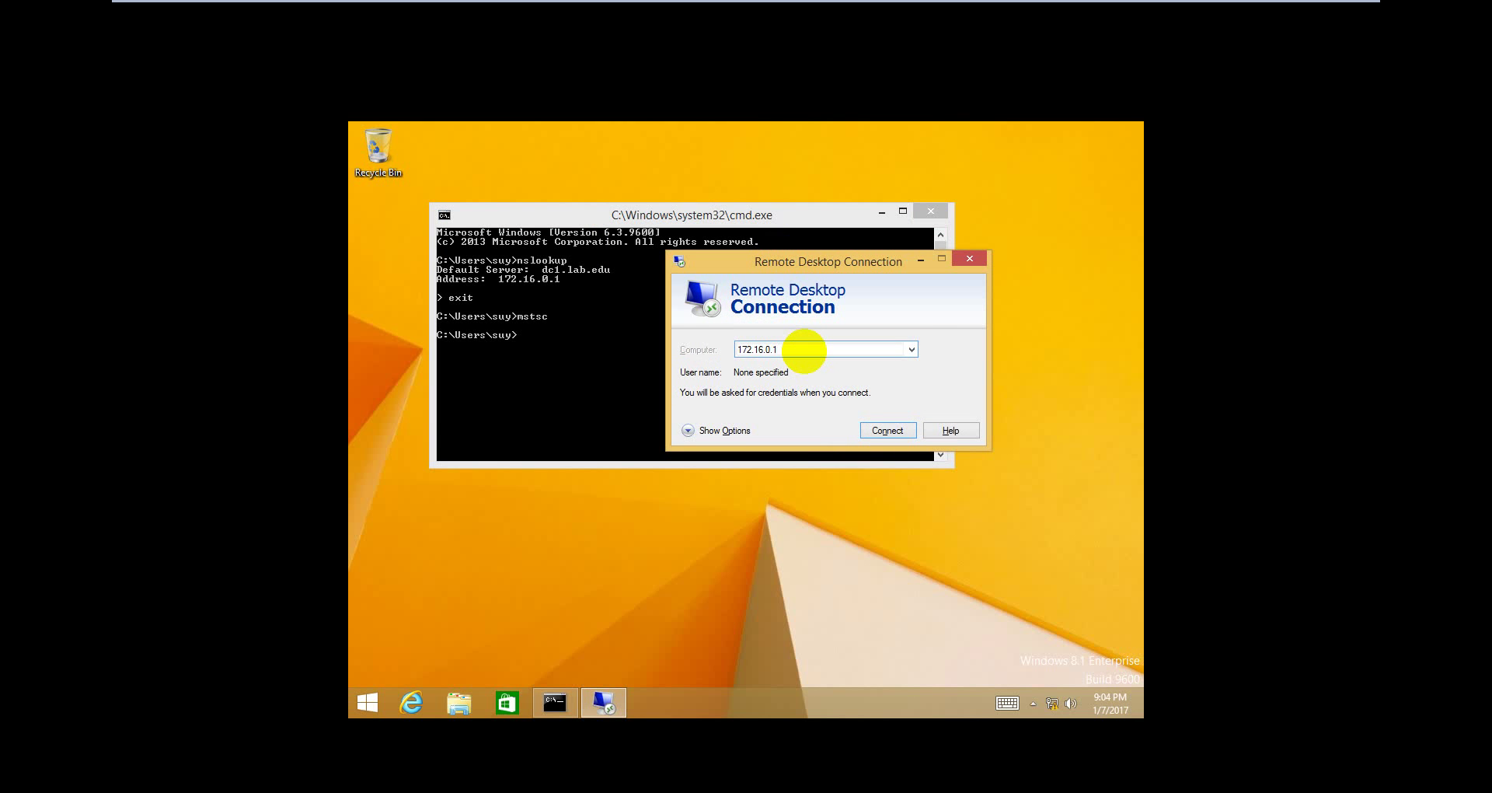
{"action": "key", "text": "Return"}
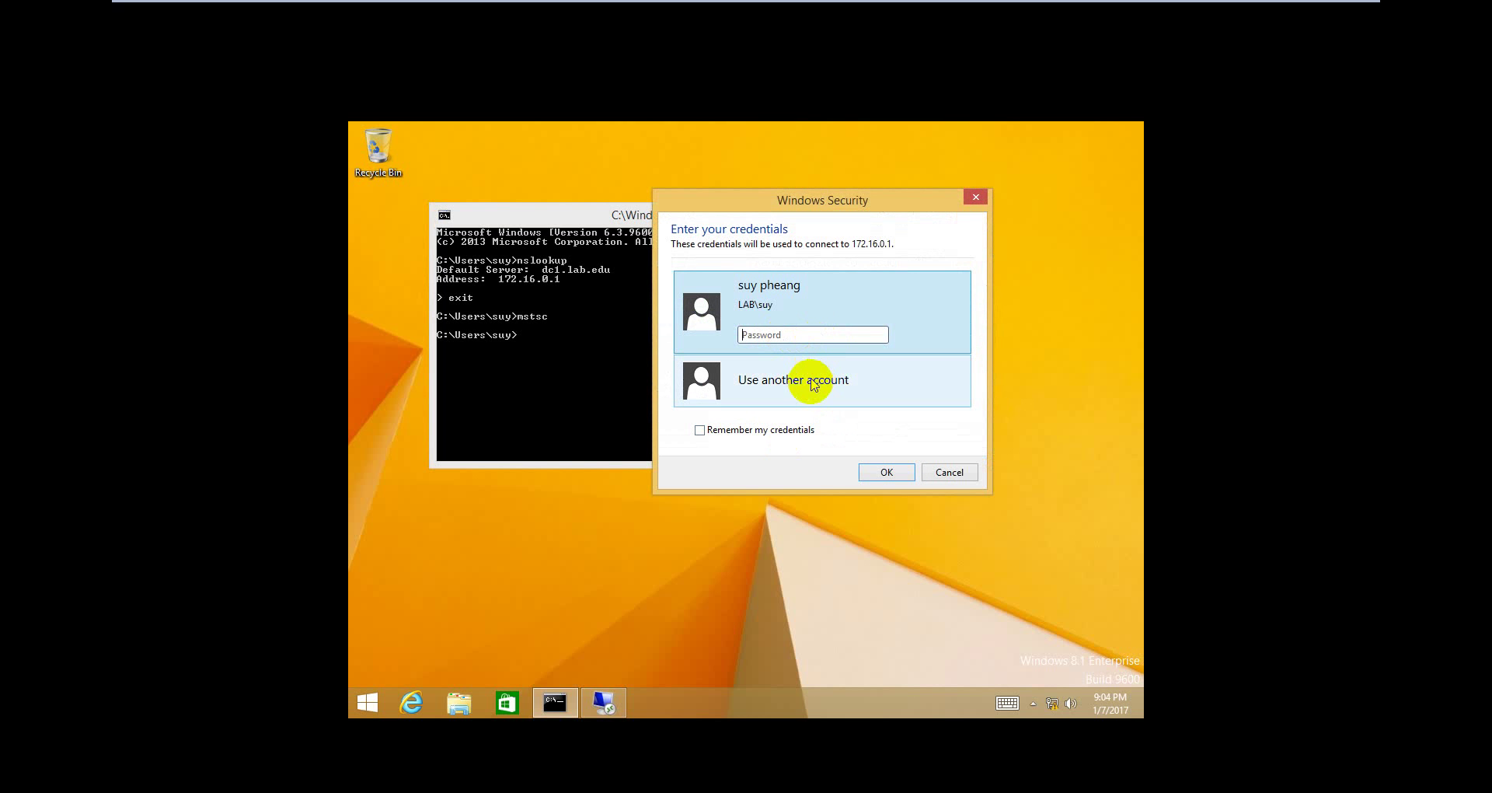
{"action": "left_click", "coordinate": [803, 335]}
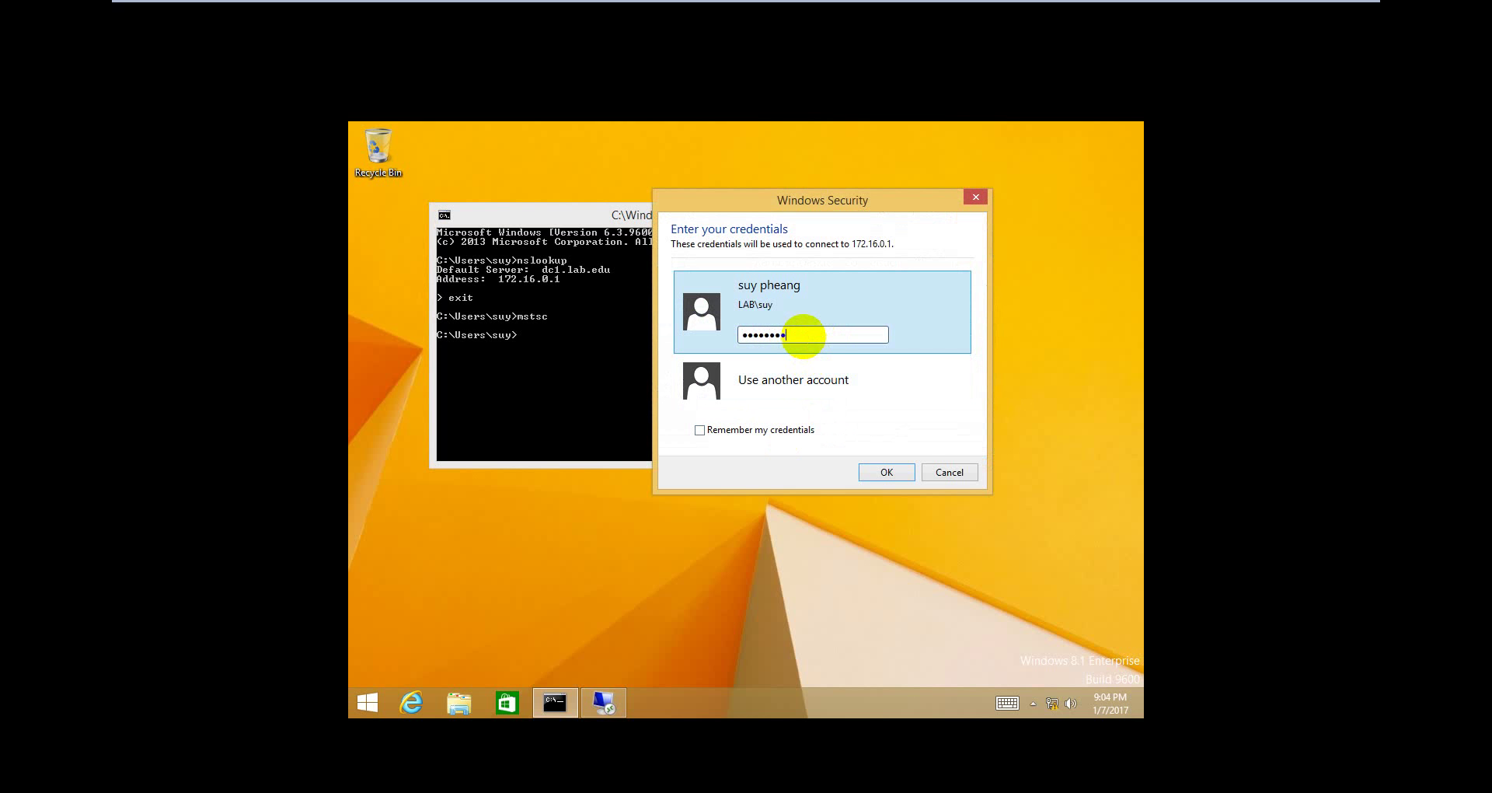
{"action": "key", "text": "Return"}
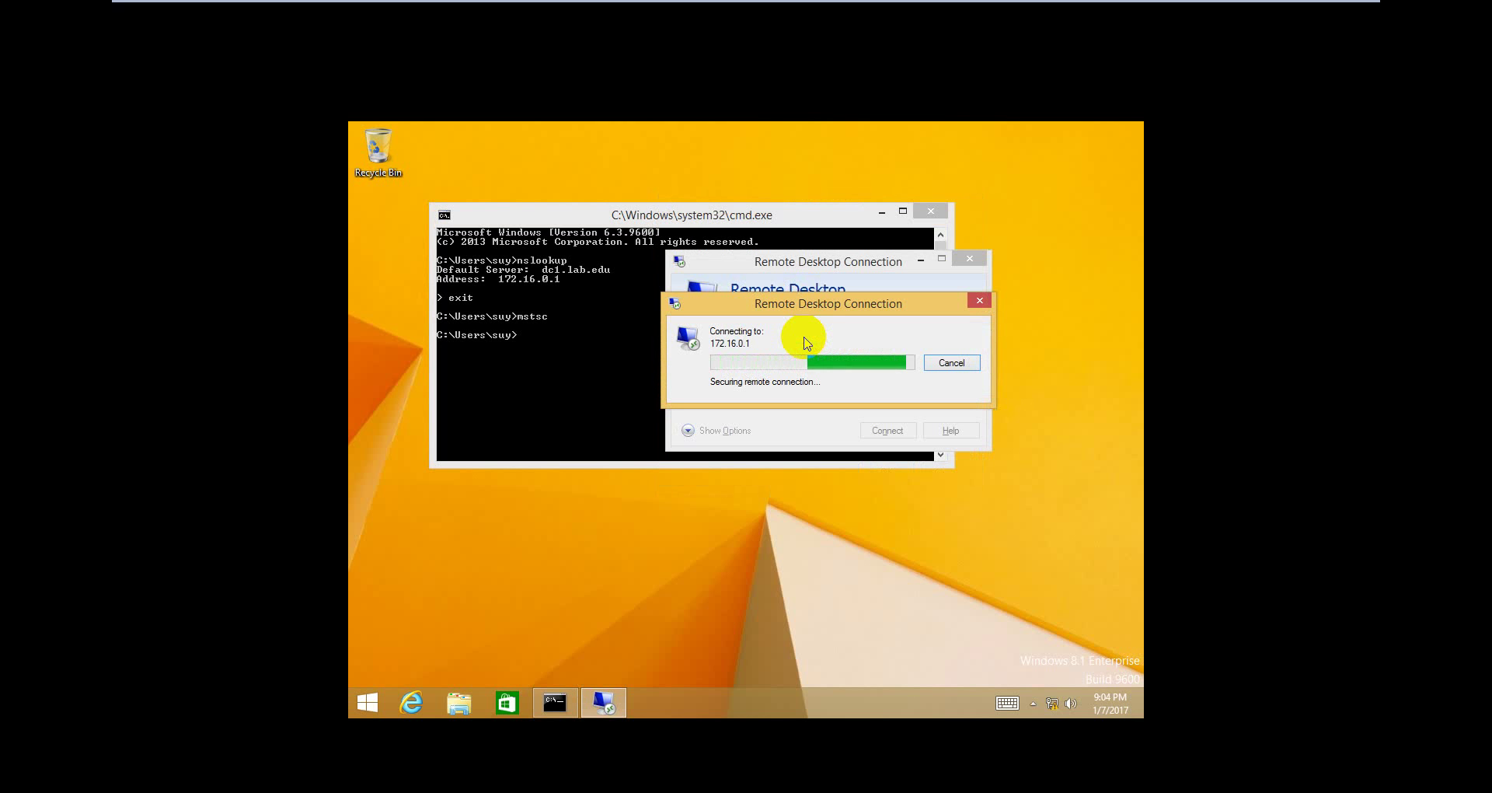
{"action": "right_click", "coordinate": [1038, 413]}
{"action": "left_click", "coordinate": [1012, 457]}
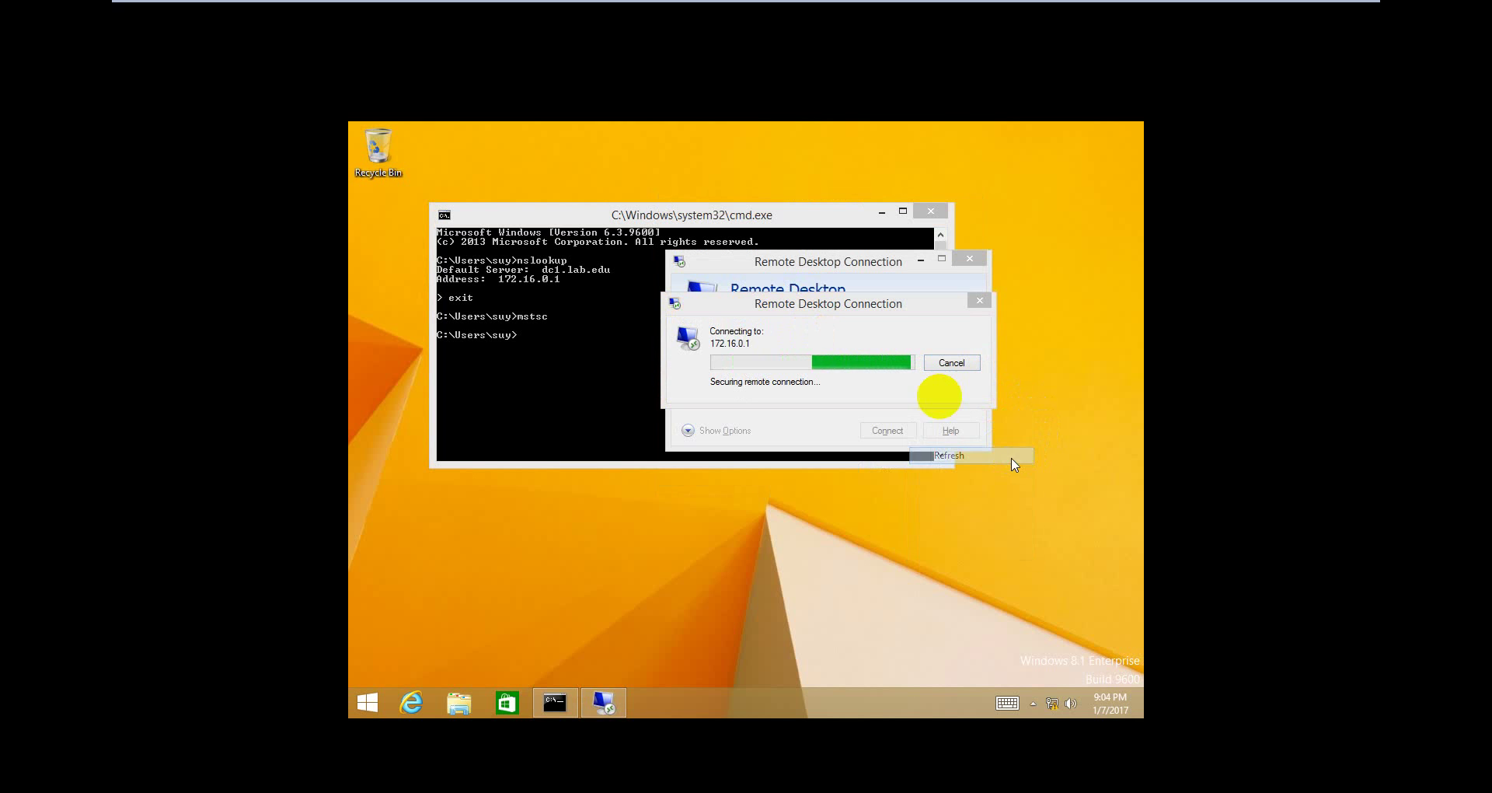
{"action": "left_click", "coordinate": [880, 326]}
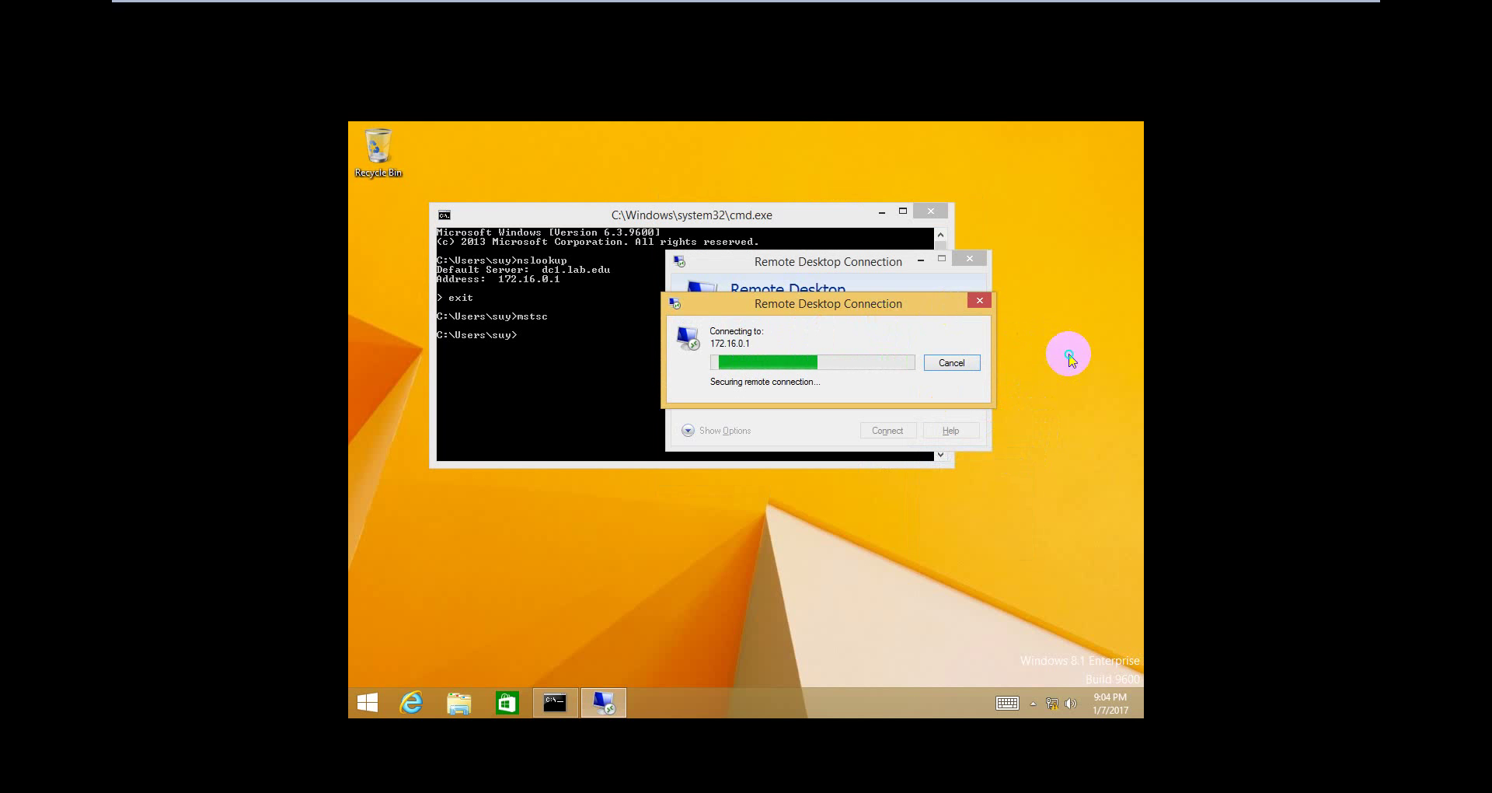
{"action": "right_click", "coordinate": [1067, 354]}
{"action": "left_click", "coordinate": [1050, 404]}
{"action": "left_click", "coordinate": [833, 310]}
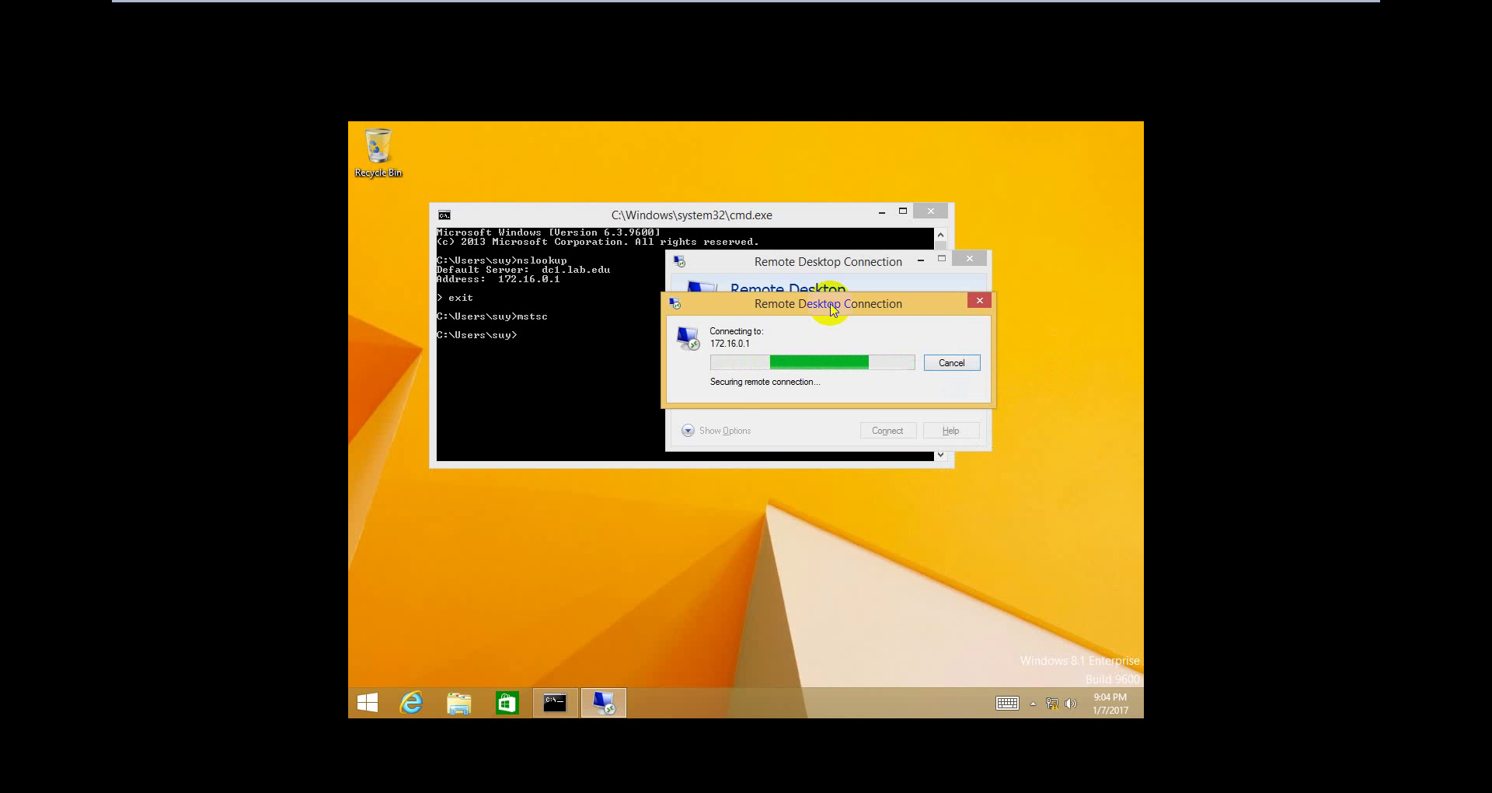
{"action": "left_click", "coordinate": [1046, 401]}
{"action": "right_click", "coordinate": [1048, 404]}
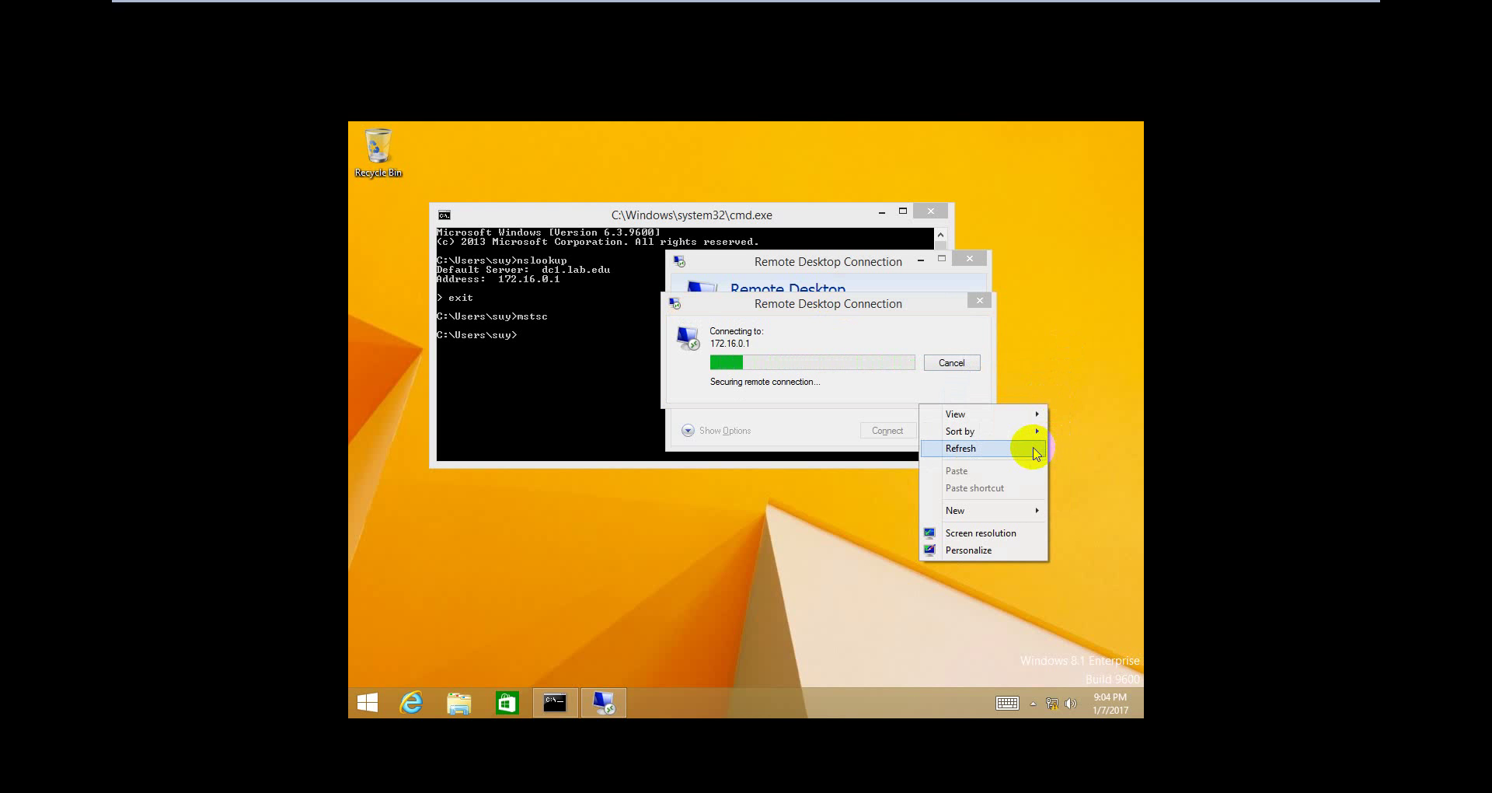
{"action": "left_click", "coordinate": [1034, 447]}
{"action": "left_click", "coordinate": [847, 317]}
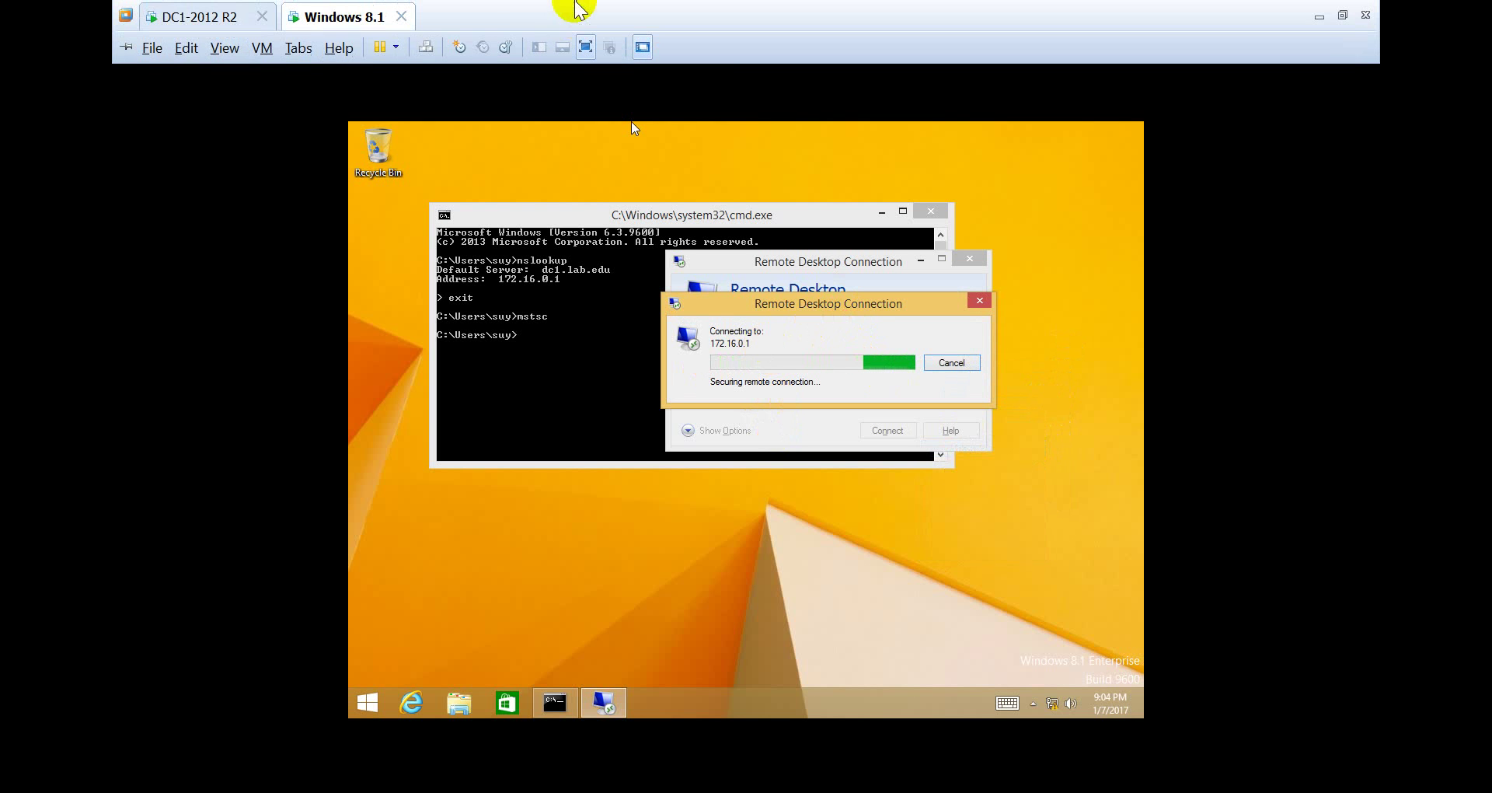
{"action": "left_click", "coordinate": [864, 379]}
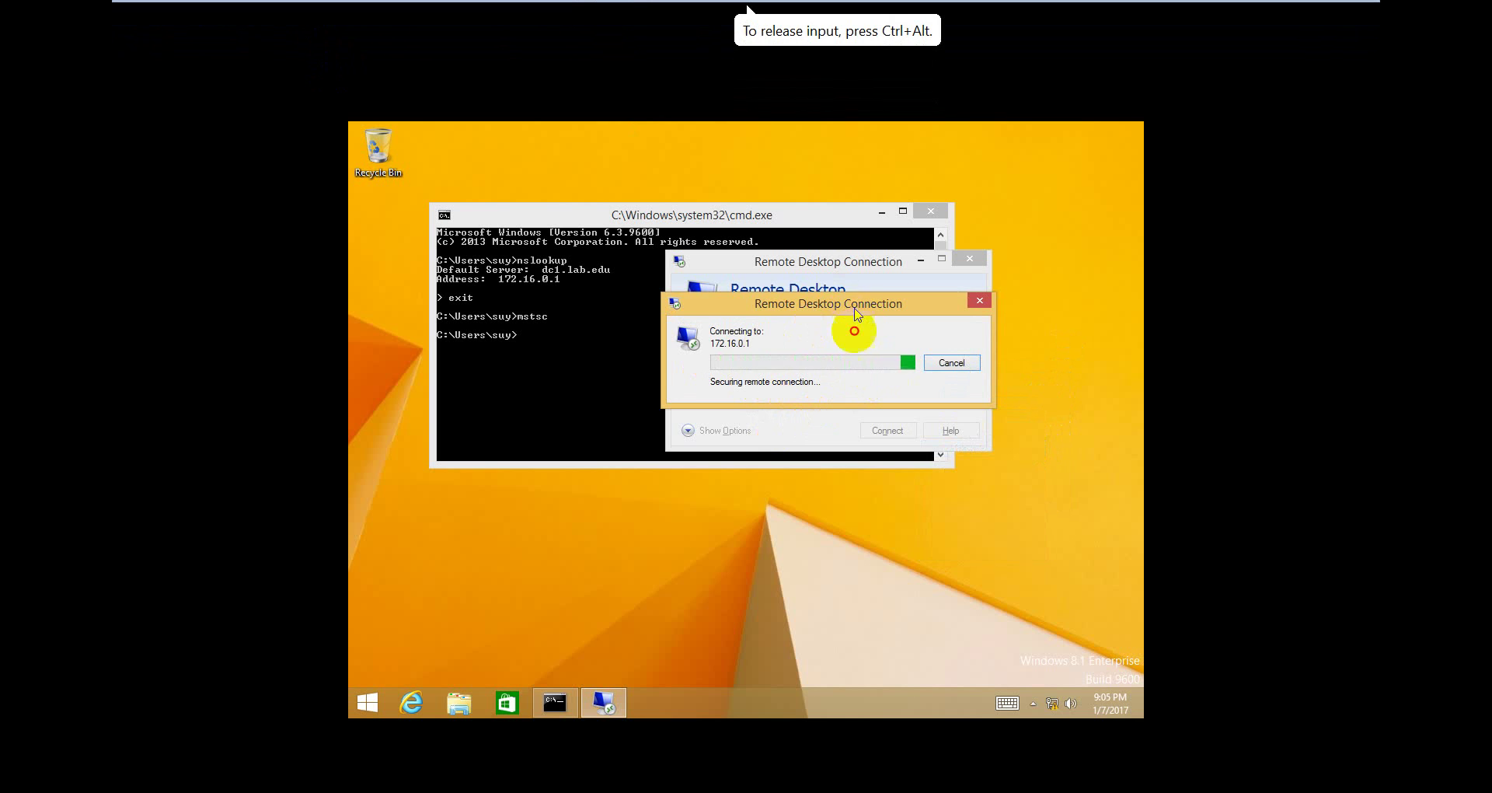
{"action": "left_click_drag", "start_coordinate": [856, 324], "coordinate": [902, 451]}
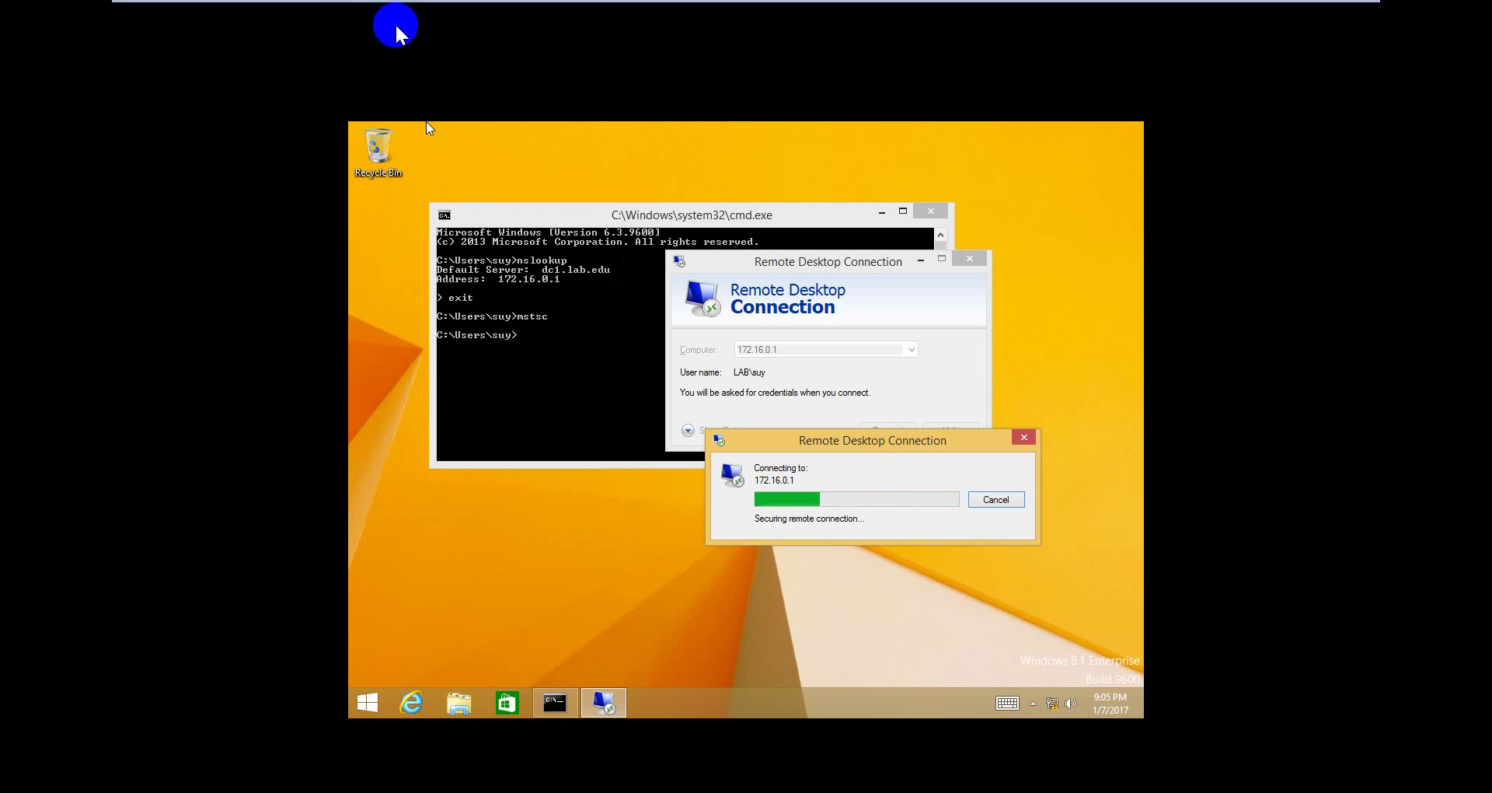
{"action": "mouse_move", "coordinate": [311, 4]}
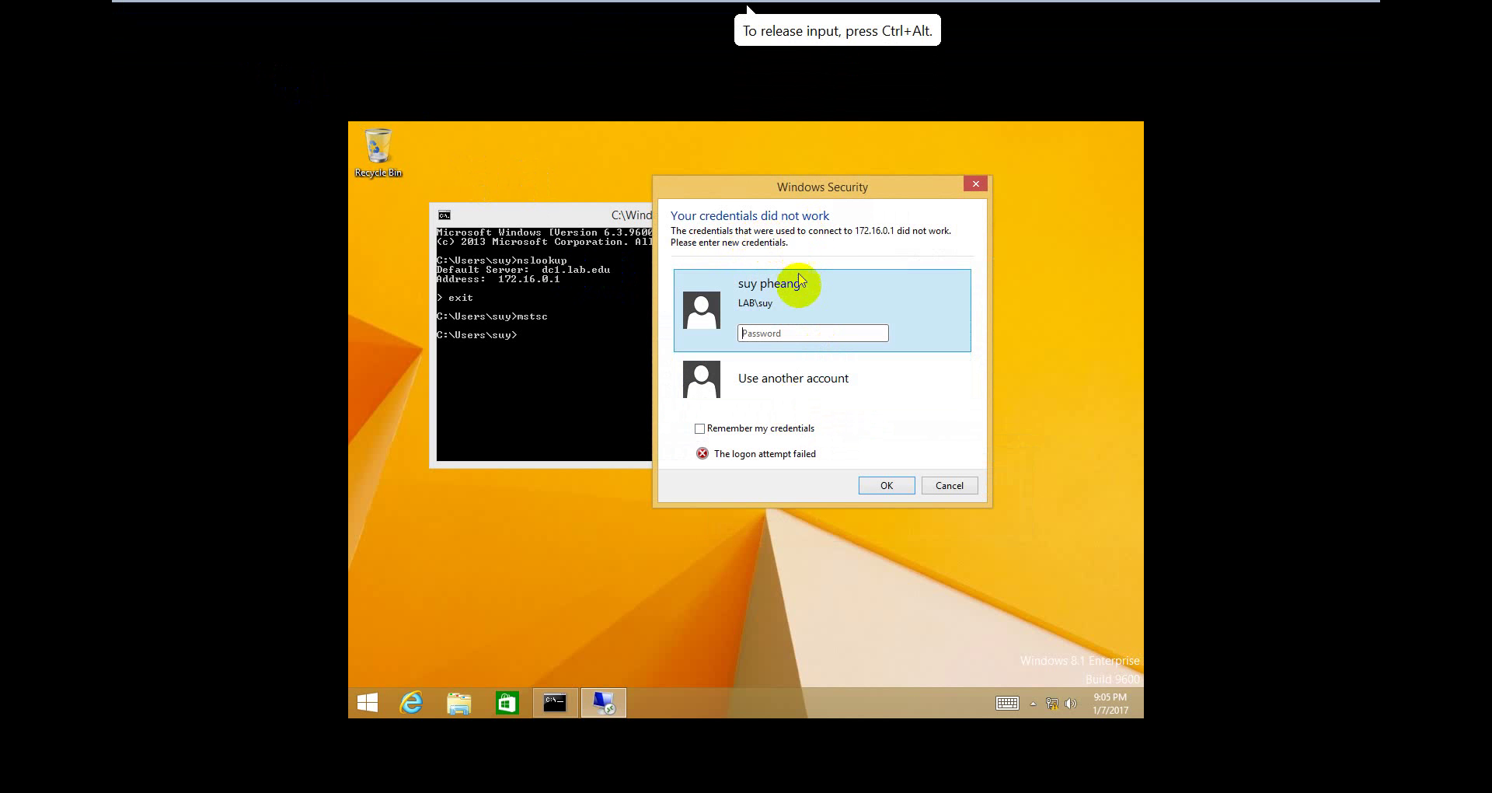
Retry the connection to 172.16.0.1 by re-entering the domain account's password.
{"action": "left_click", "coordinate": [797, 334]}
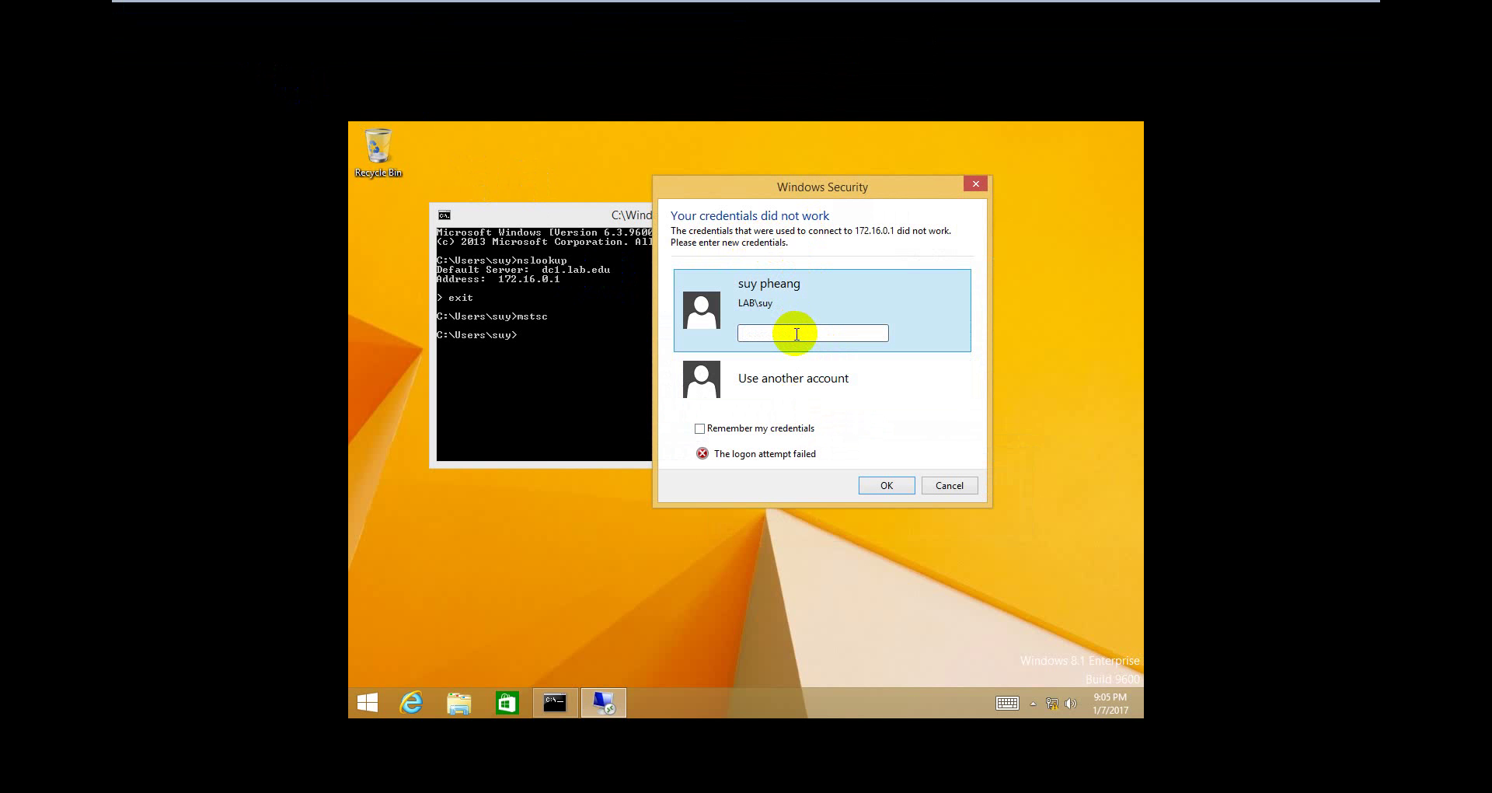
{"action": "key", "text": "Return"}
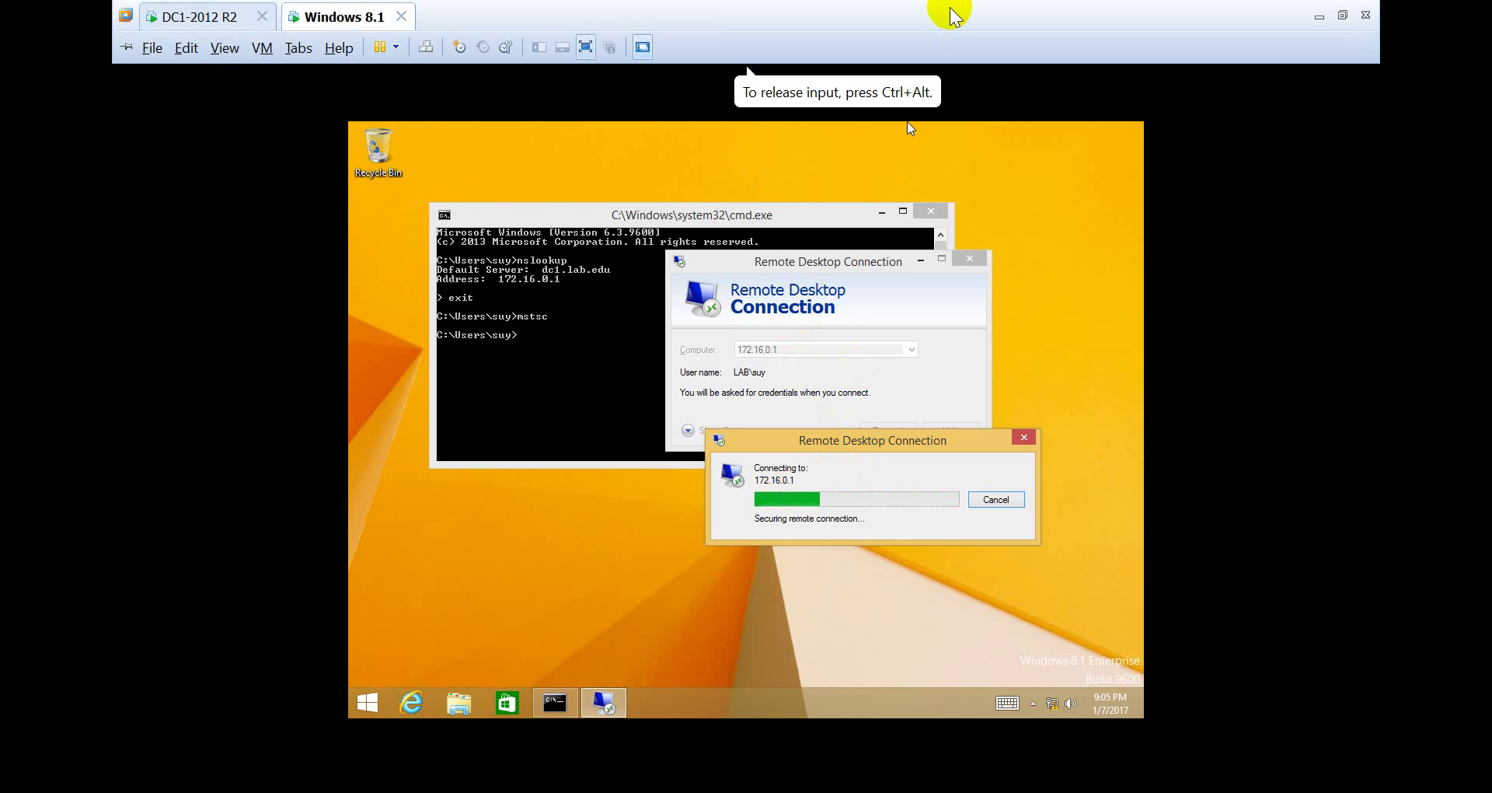
{"action": "left_click", "coordinate": [830, 78]}
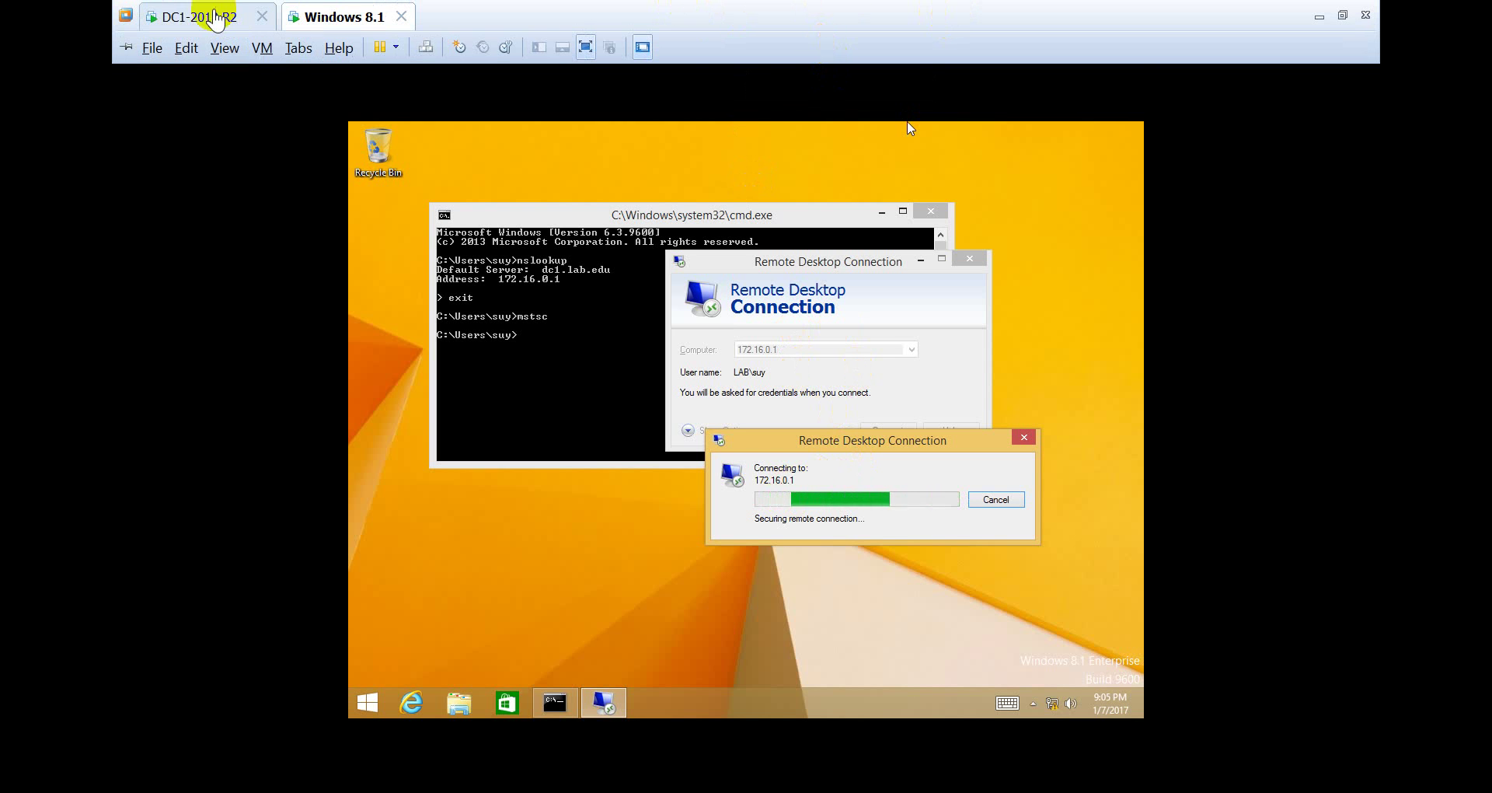
Switch to the DC1-2012 R2 virtual machine and open the Remote settings of System Properties by running sysdm.cpl.
{"action": "left_click", "coordinate": [216, 21]}
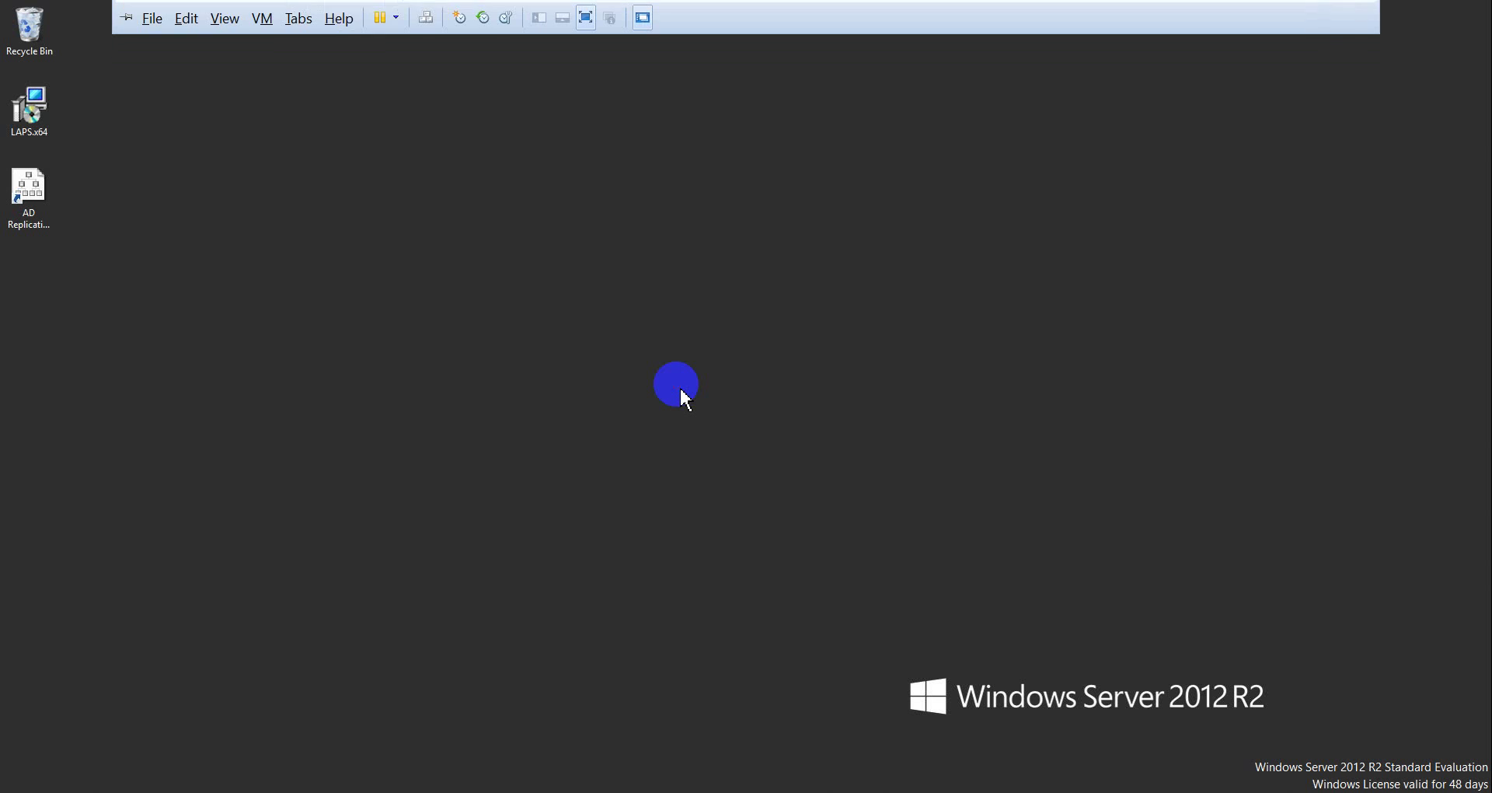
{"action": "right_click", "coordinate": [680, 390]}
{"action": "left_click", "coordinate": [695, 423]}
{"action": "key", "text": "super+r"}
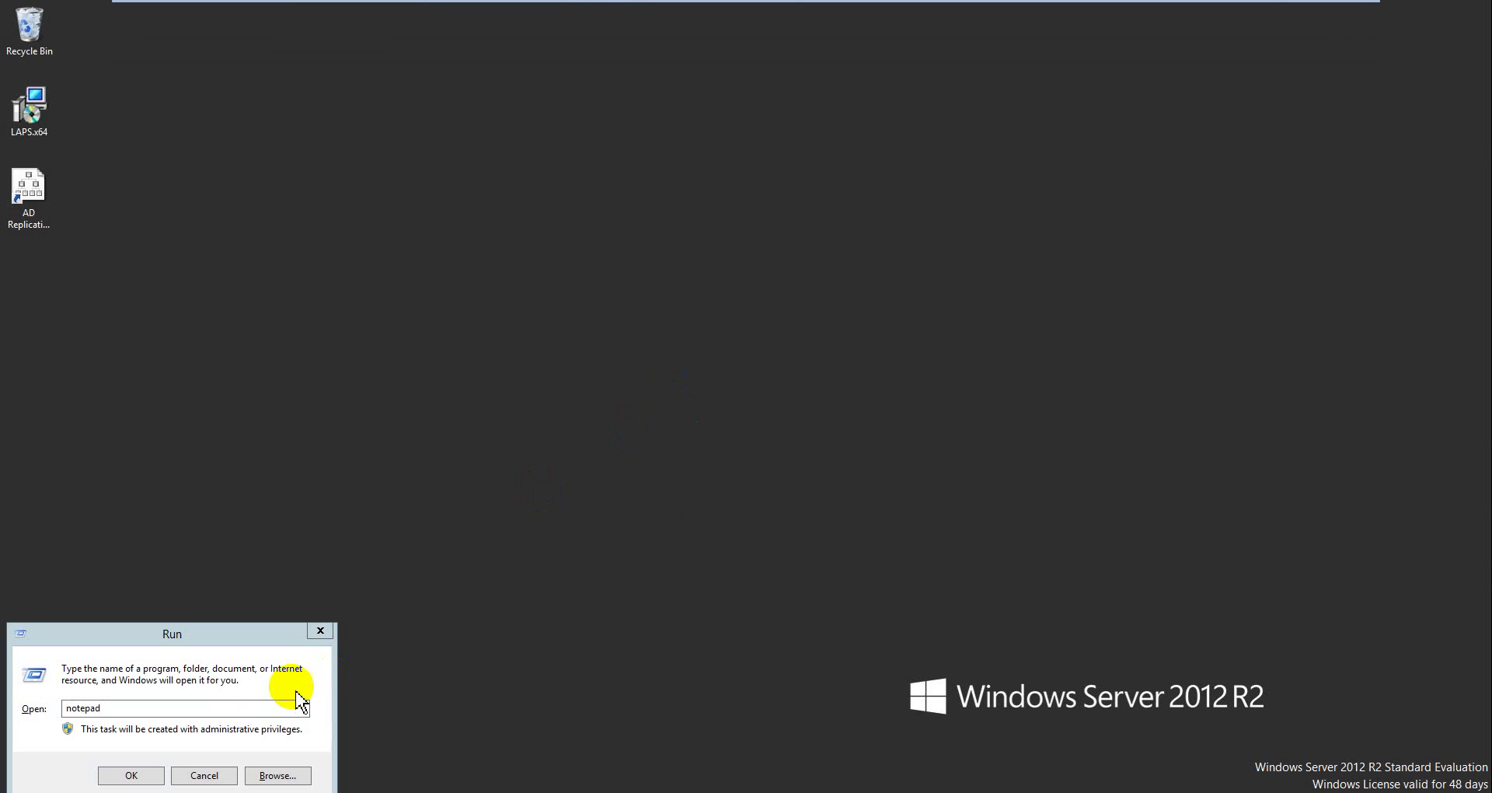
{"action": "left_click", "coordinate": [10, 719]}
{"action": "type", "text": "sysd"}
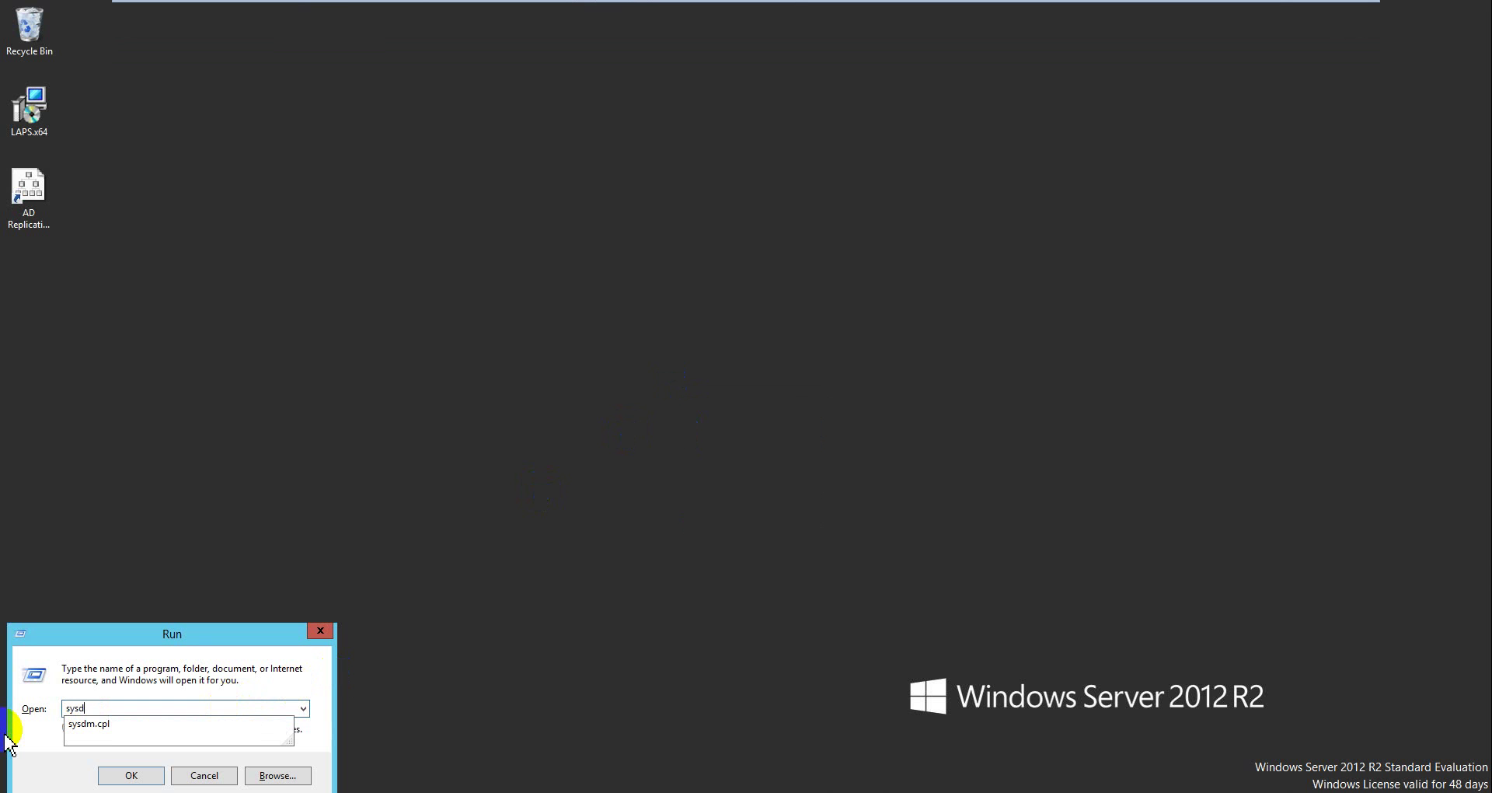
{"action": "key", "text": "Down"}
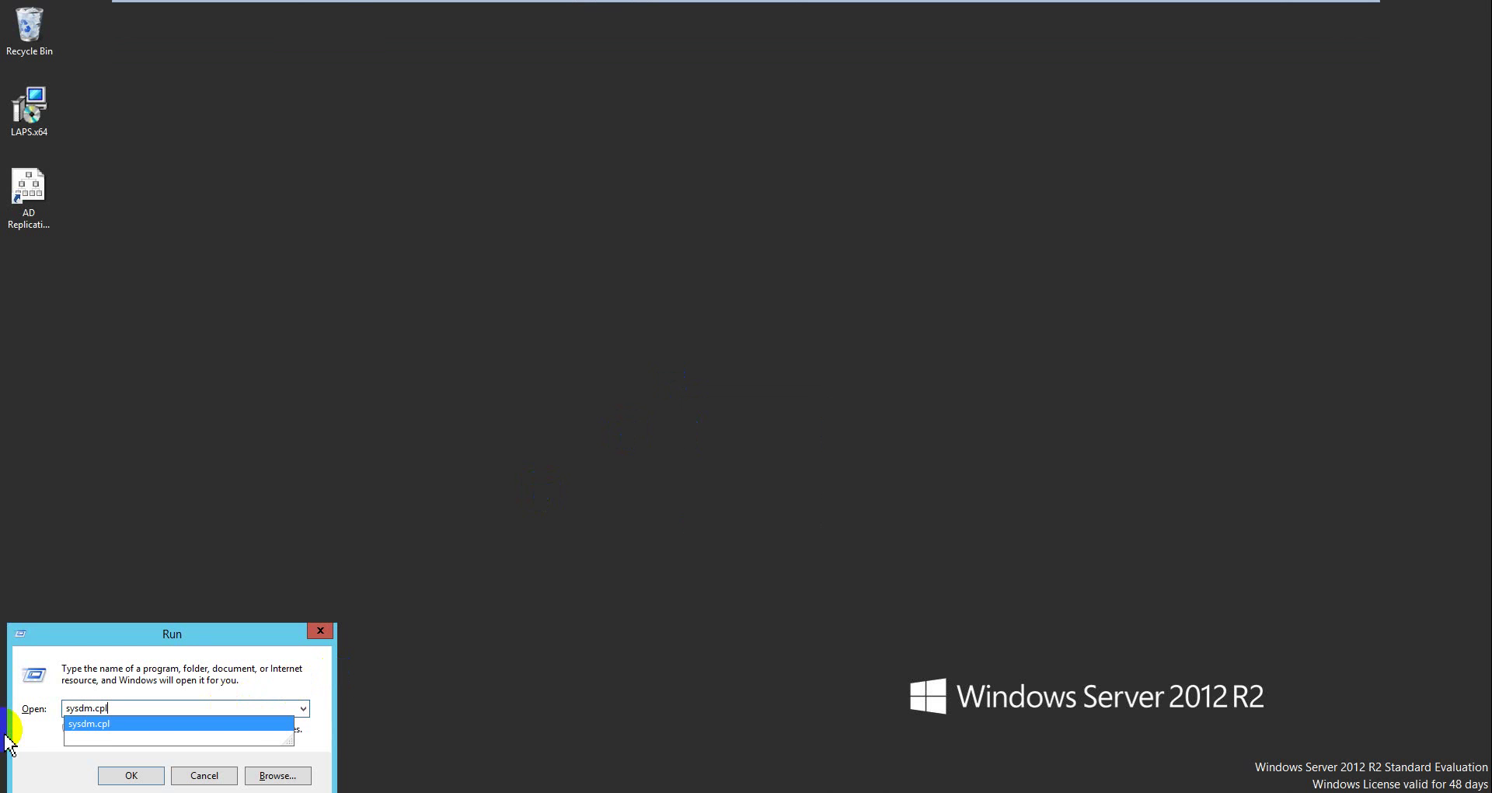
{"action": "key", "text": "Return"}
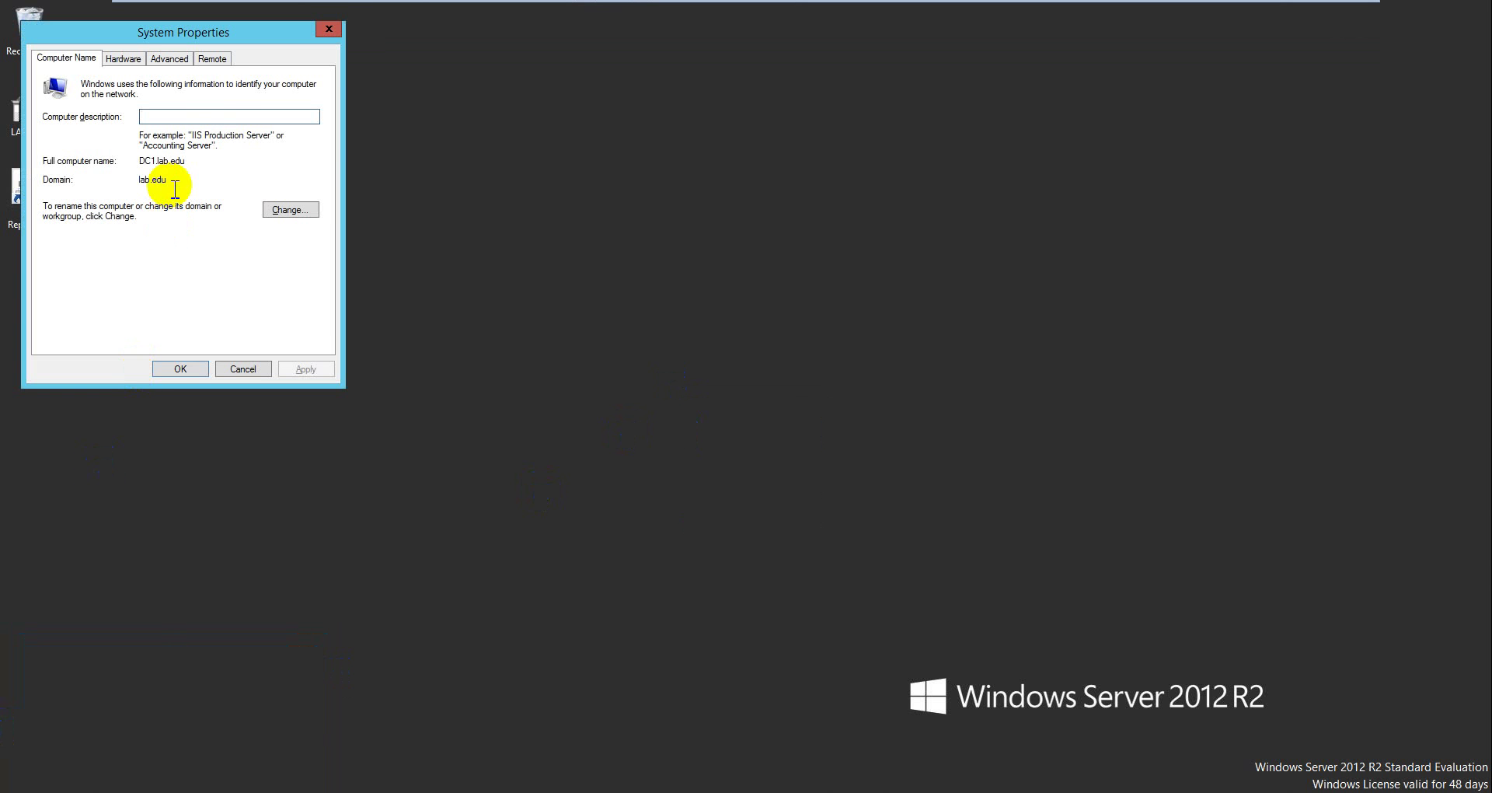
{"action": "left_click", "coordinate": [221, 59]}
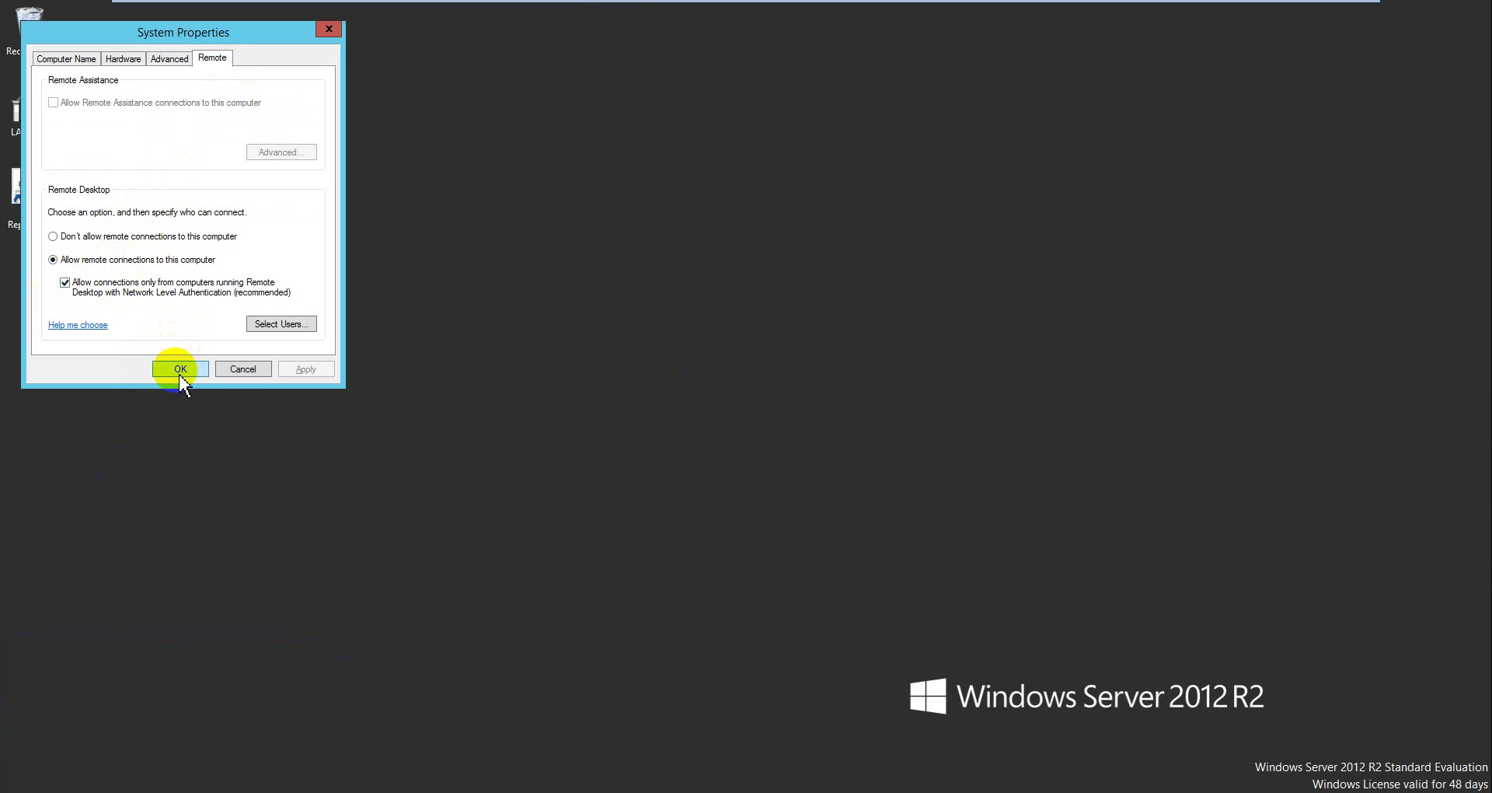
Open the list of users allowed to connect remotely and remove the LAB account that is not Administrator.
{"action": "left_click", "coordinate": [303, 325]}
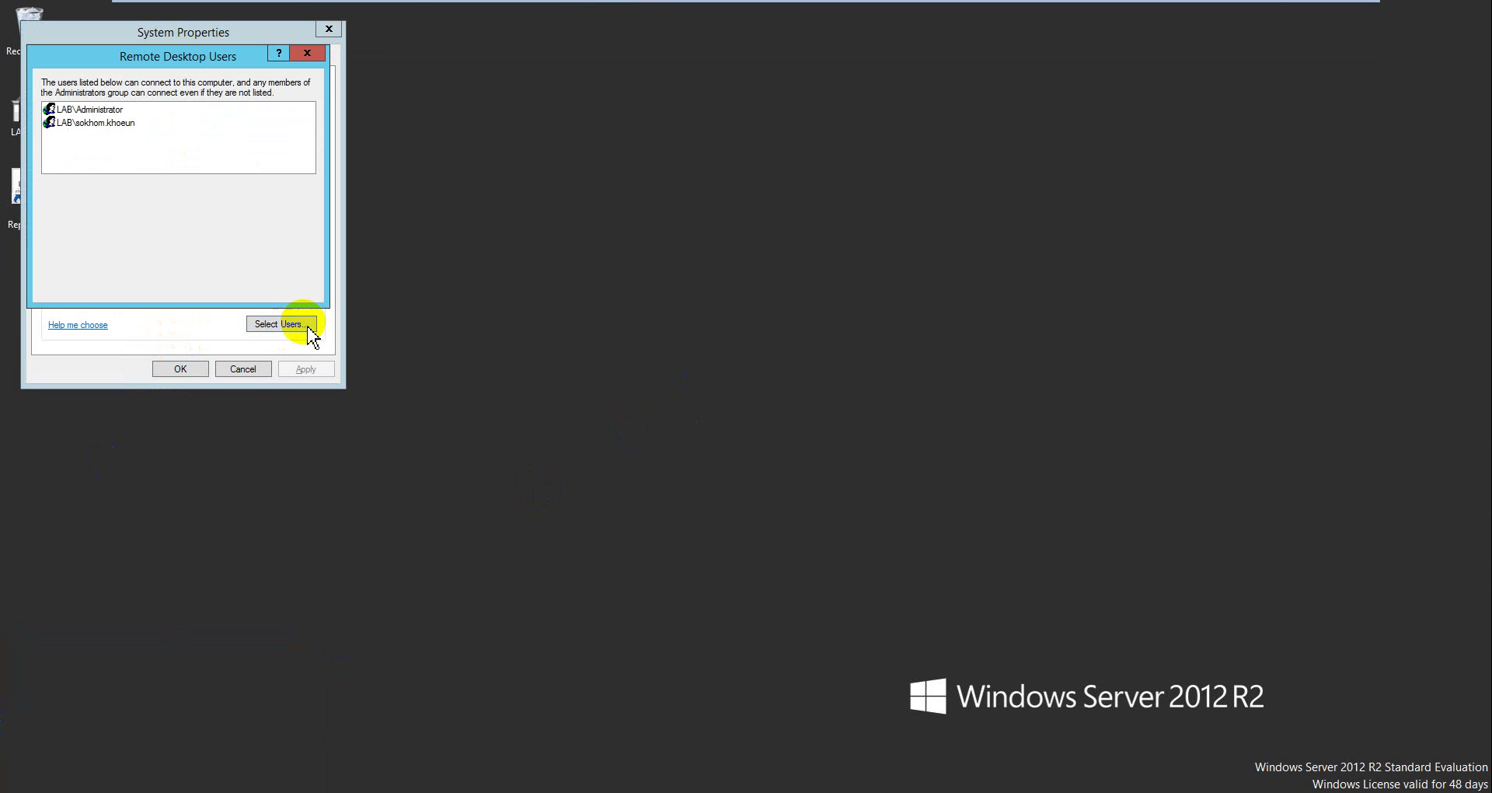
{"action": "left_click", "coordinate": [117, 122]}
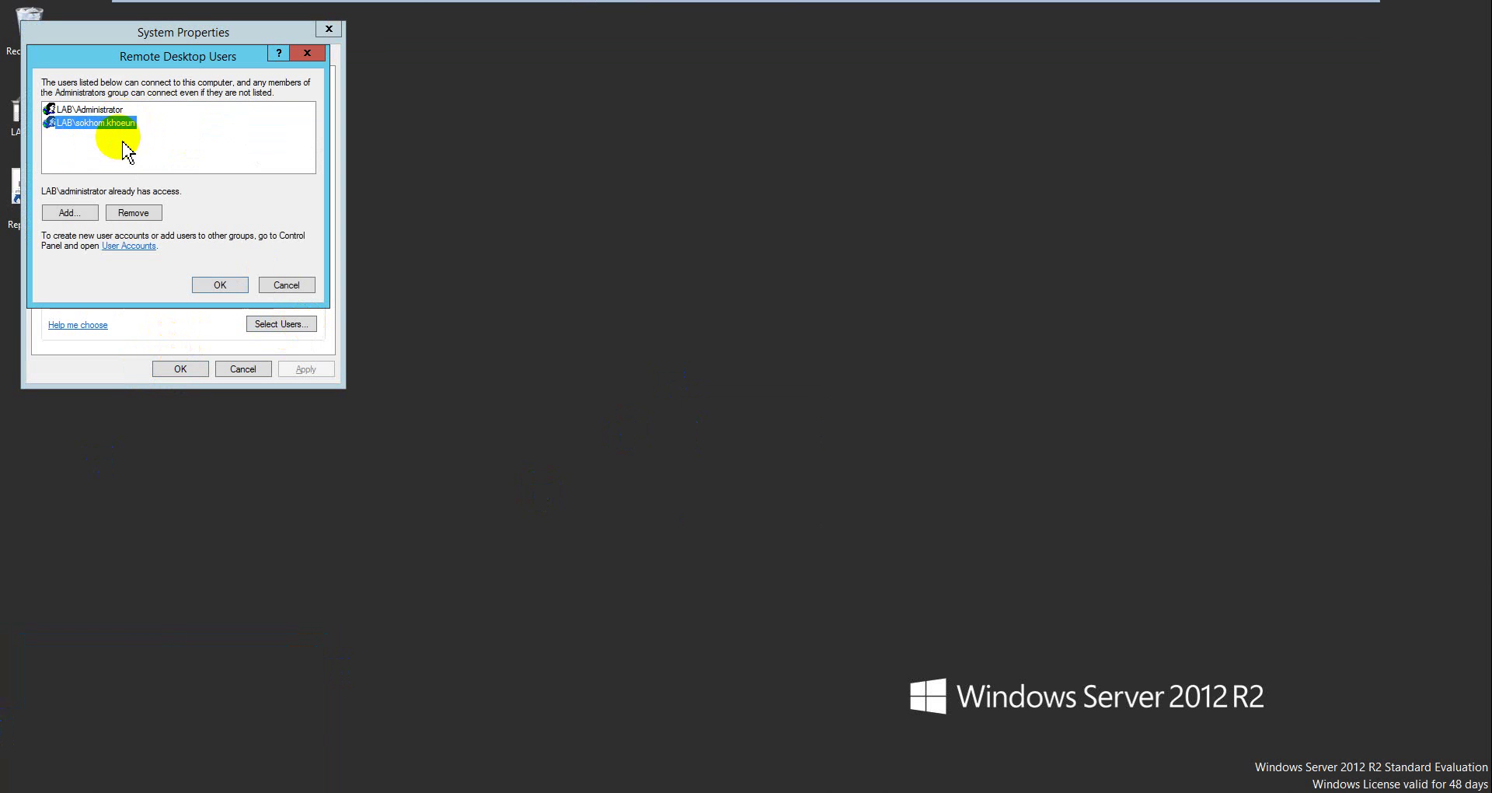
{"action": "left_click", "coordinate": [110, 113]}
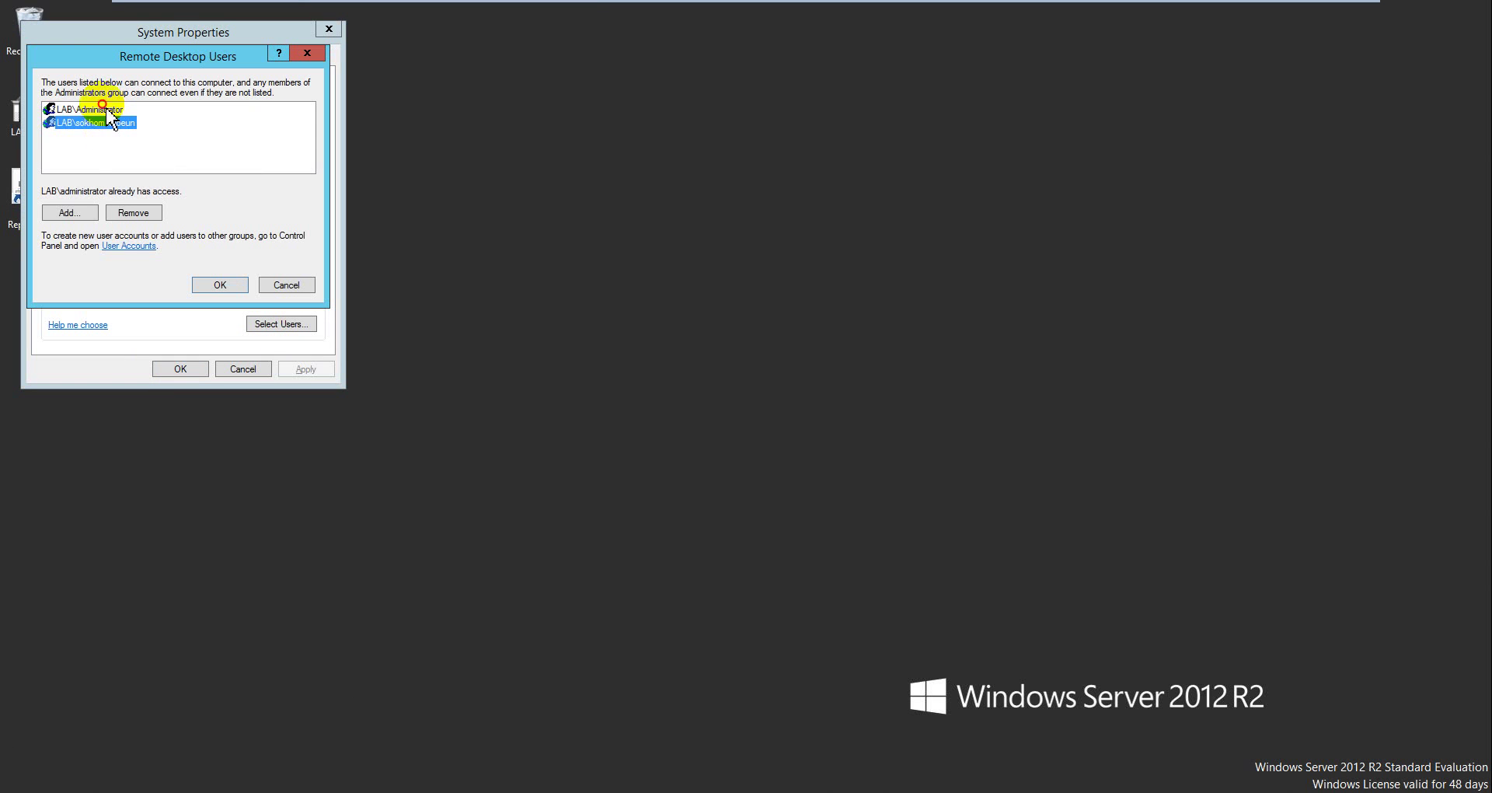
{"action": "left_click", "coordinate": [106, 125]}
{"action": "left_click", "coordinate": [104, 114]}
{"action": "left_click", "coordinate": [105, 123]}
{"action": "left_click", "coordinate": [103, 115]}
{"action": "left_click", "coordinate": [106, 122]}
{"action": "left_click", "coordinate": [104, 114]}
{"action": "left_click", "coordinate": [106, 123]}
{"action": "left_click", "coordinate": [139, 216]}
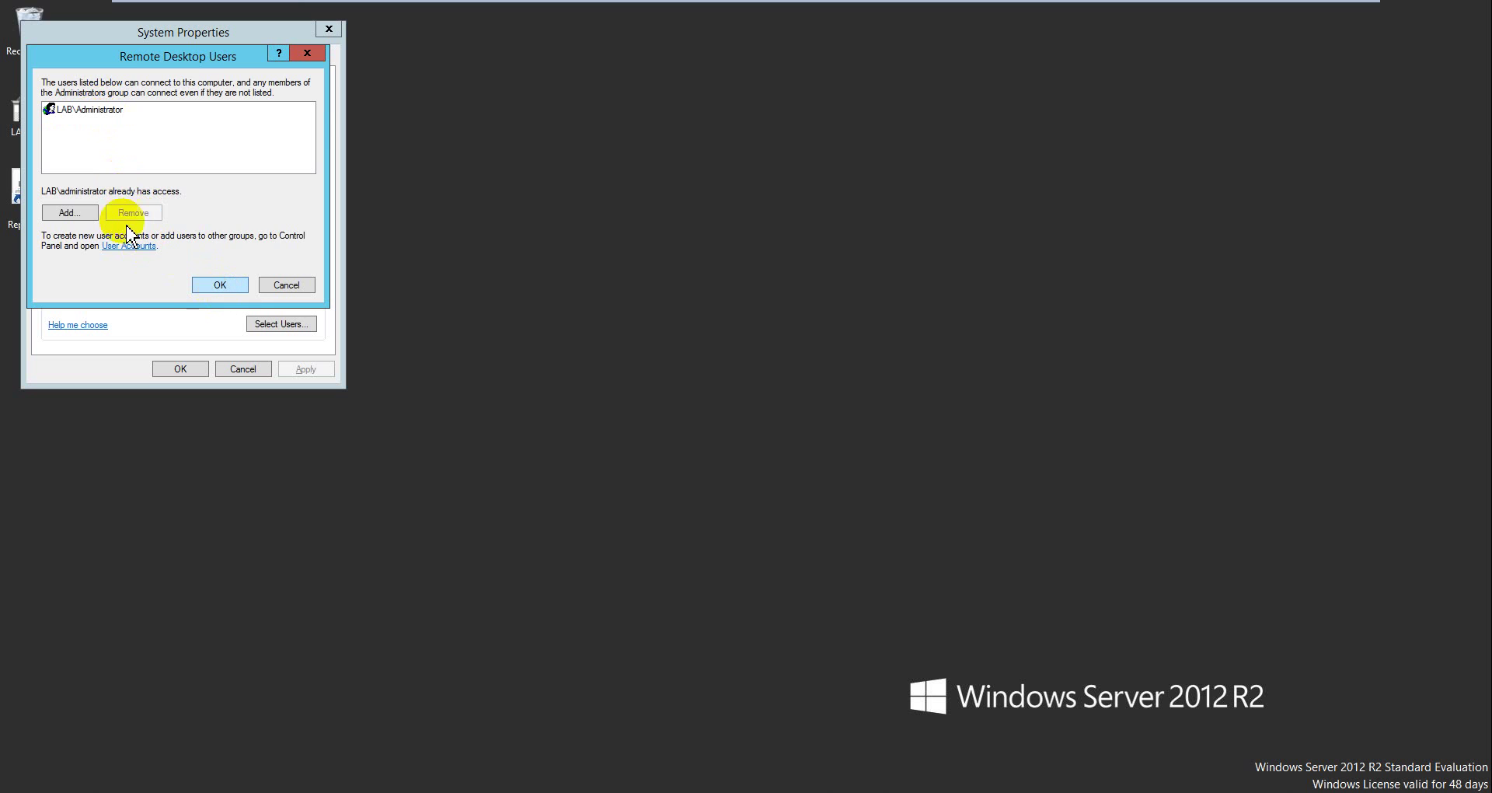
Add the lab.edu domain user by account name to Remote Desktop Users and apply the system properties.
{"action": "left_click", "coordinate": [68, 212]}
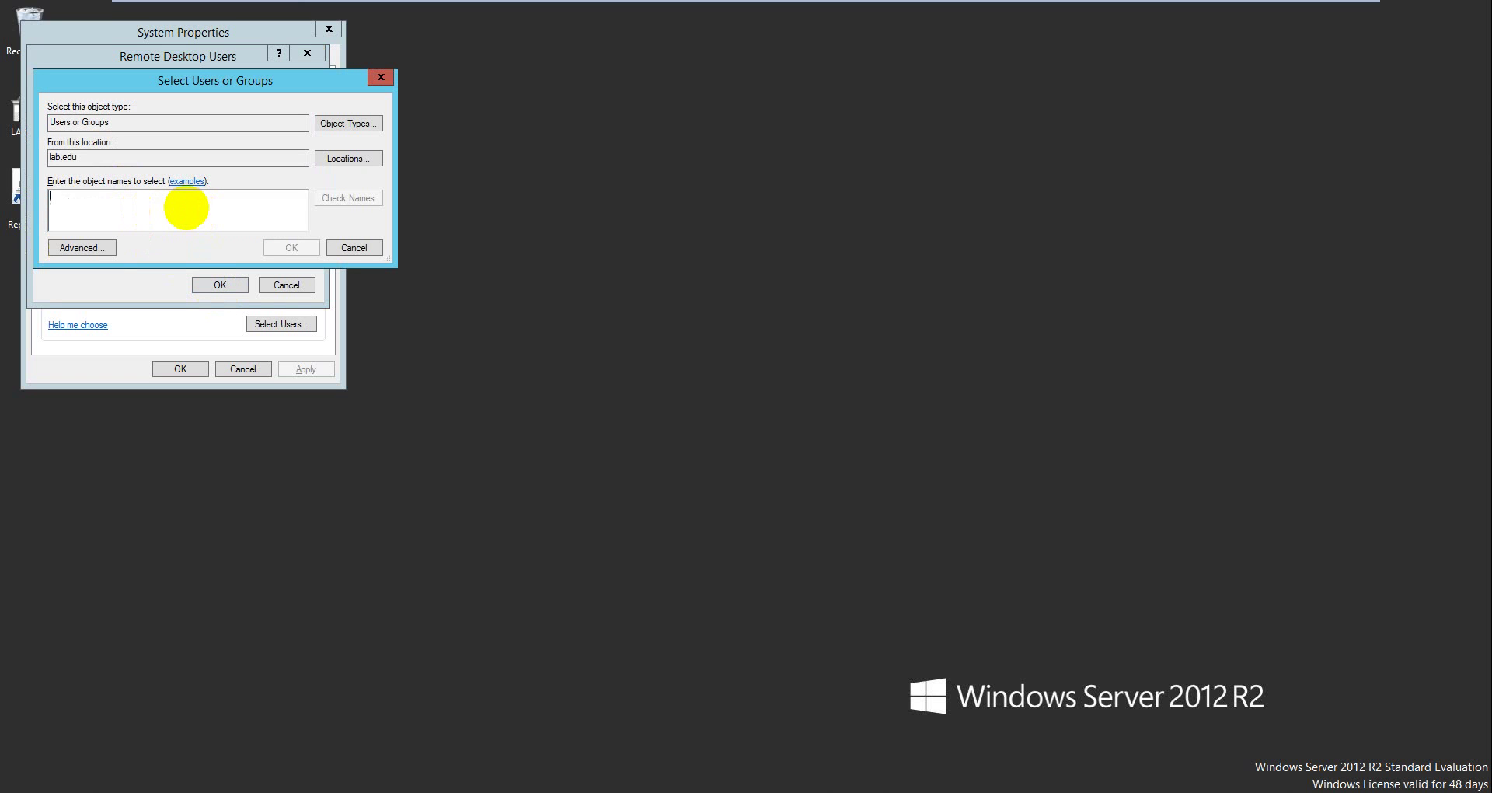
{"action": "type", "text": "sara,"}
{"action": "key", "text": "Return"}
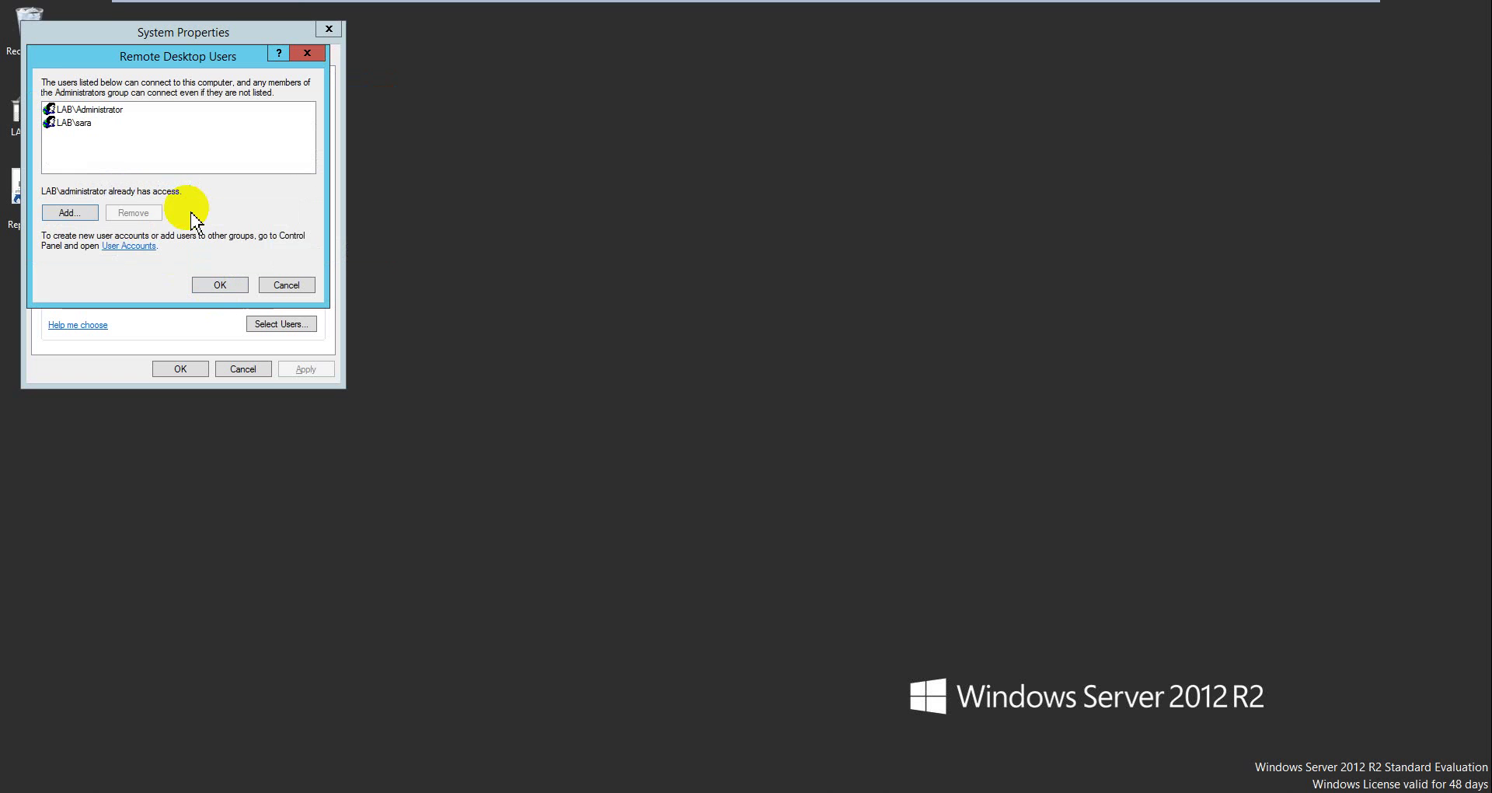
{"action": "left_click", "coordinate": [231, 284]}
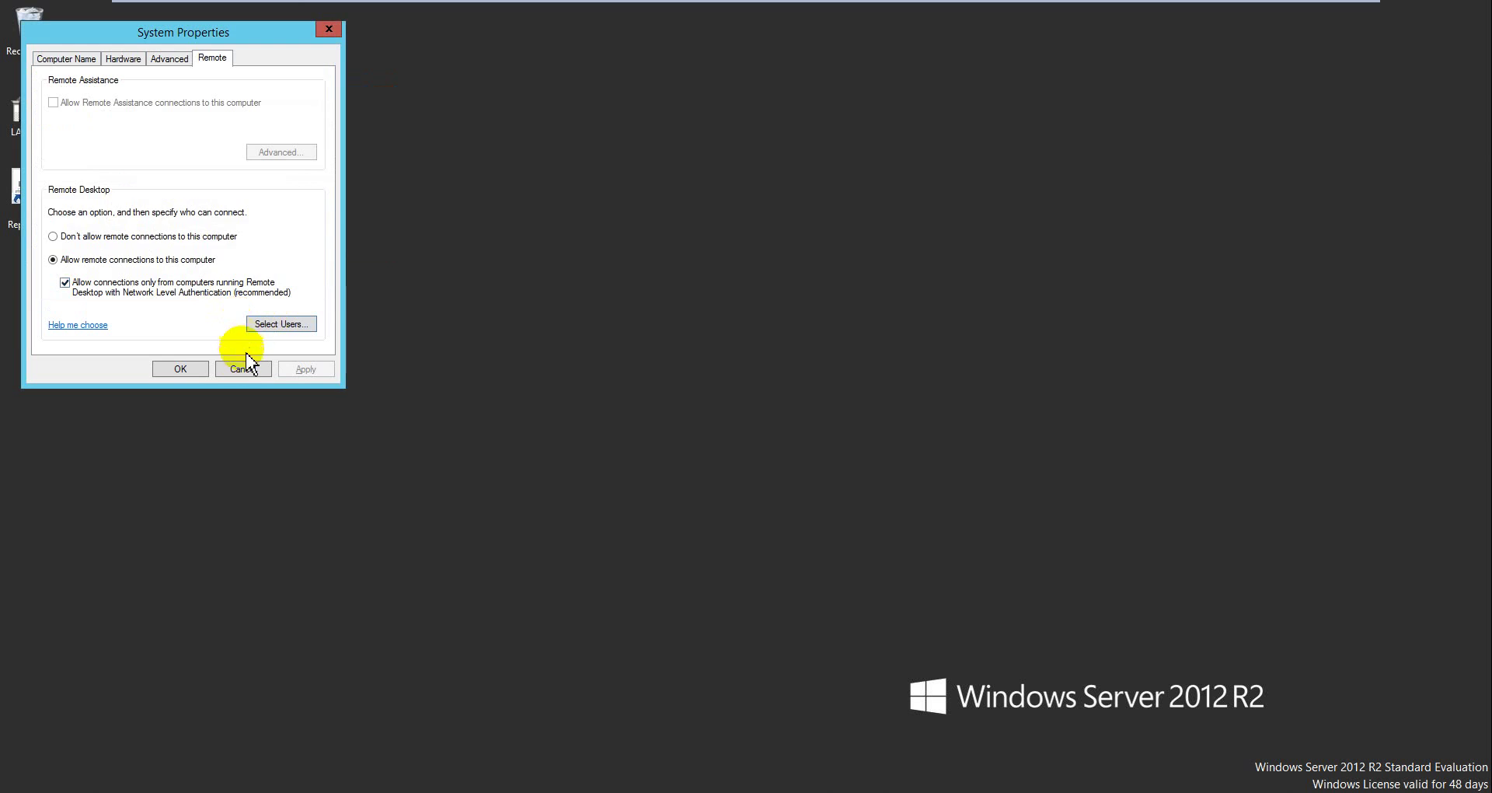
{"action": "left_click", "coordinate": [194, 367]}
Return to the Windows 8.1 virtual machine and continue the connection to 172.16.0.1 despite the certificate errors.
{"action": "right_click", "coordinate": [444, 256]}
{"action": "left_click", "coordinate": [481, 302]}
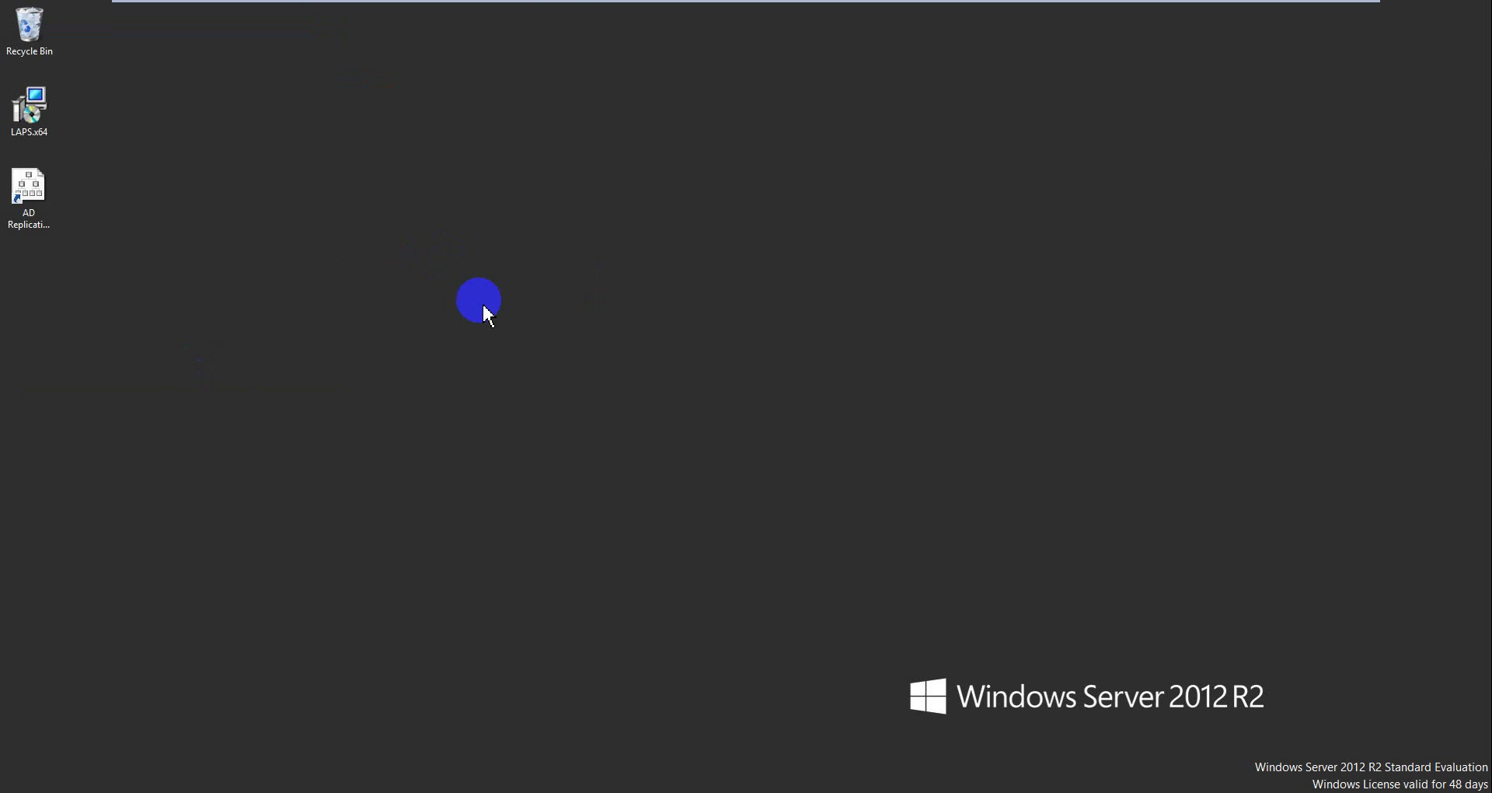
{"action": "mouse_move", "coordinate": [566, 9]}
{"action": "left_click", "coordinate": [354, 28]}
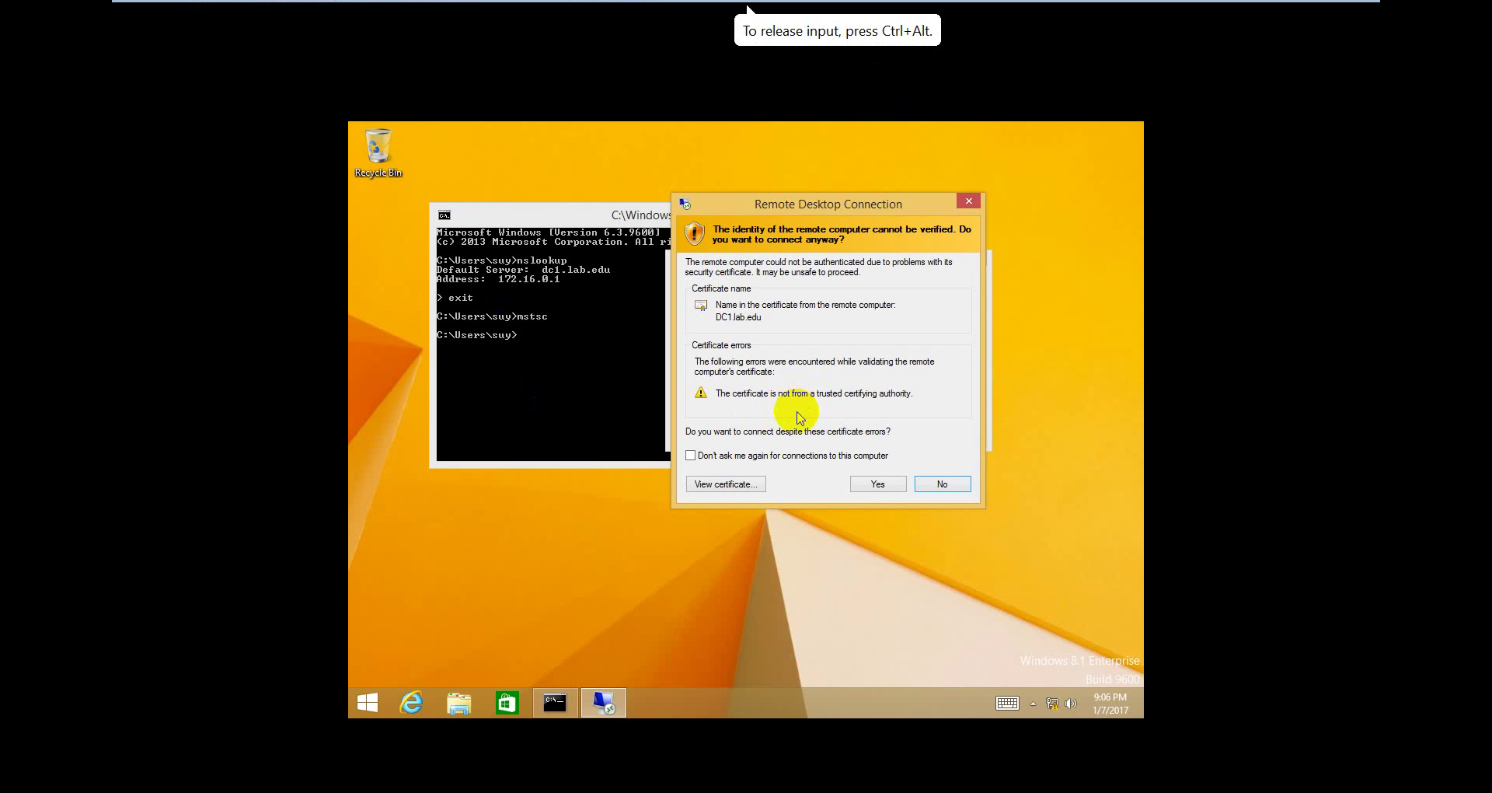
{"action": "left_click", "coordinate": [866, 484]}
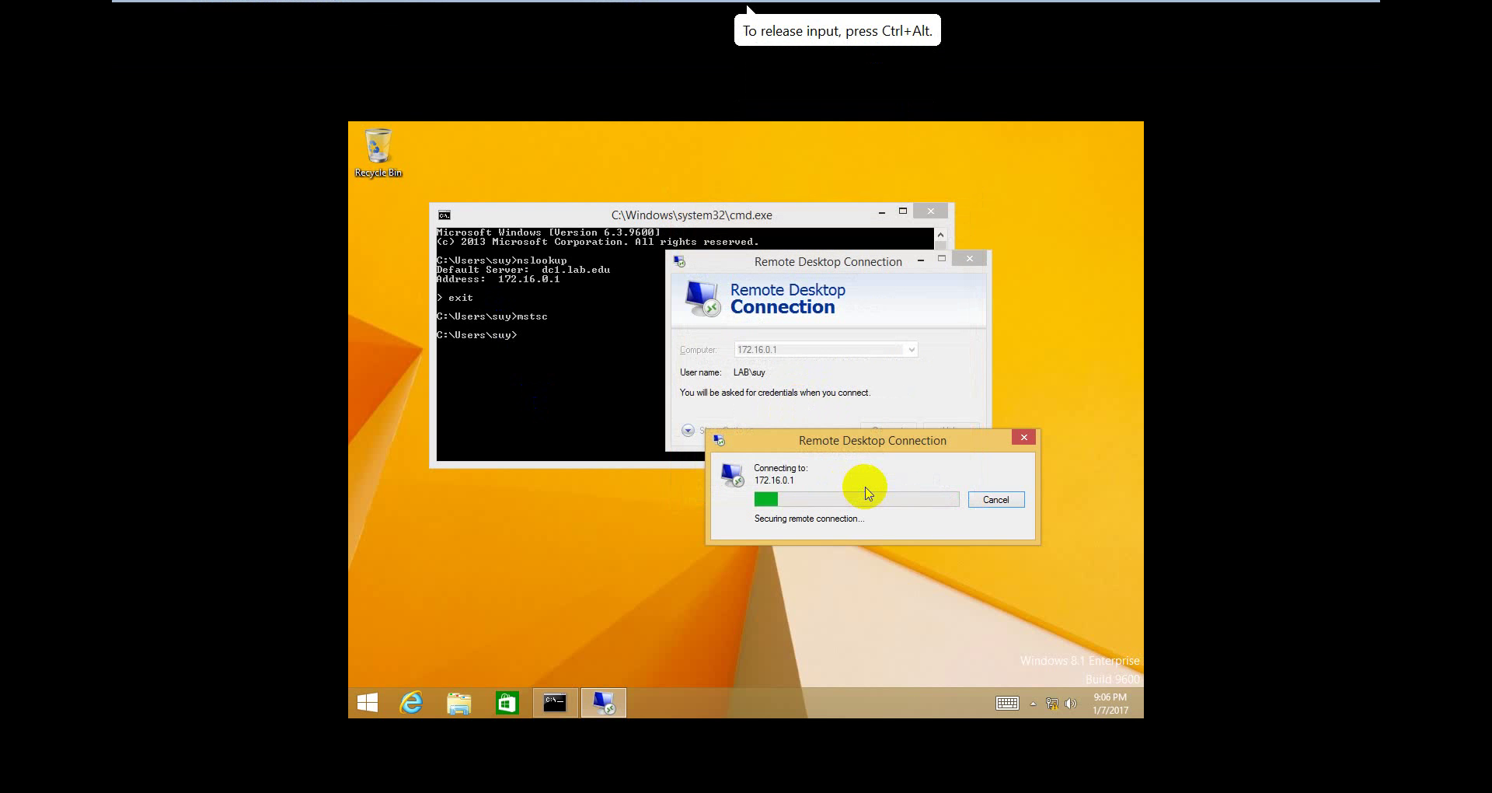
{"action": "right_click", "coordinate": [1125, 217]}
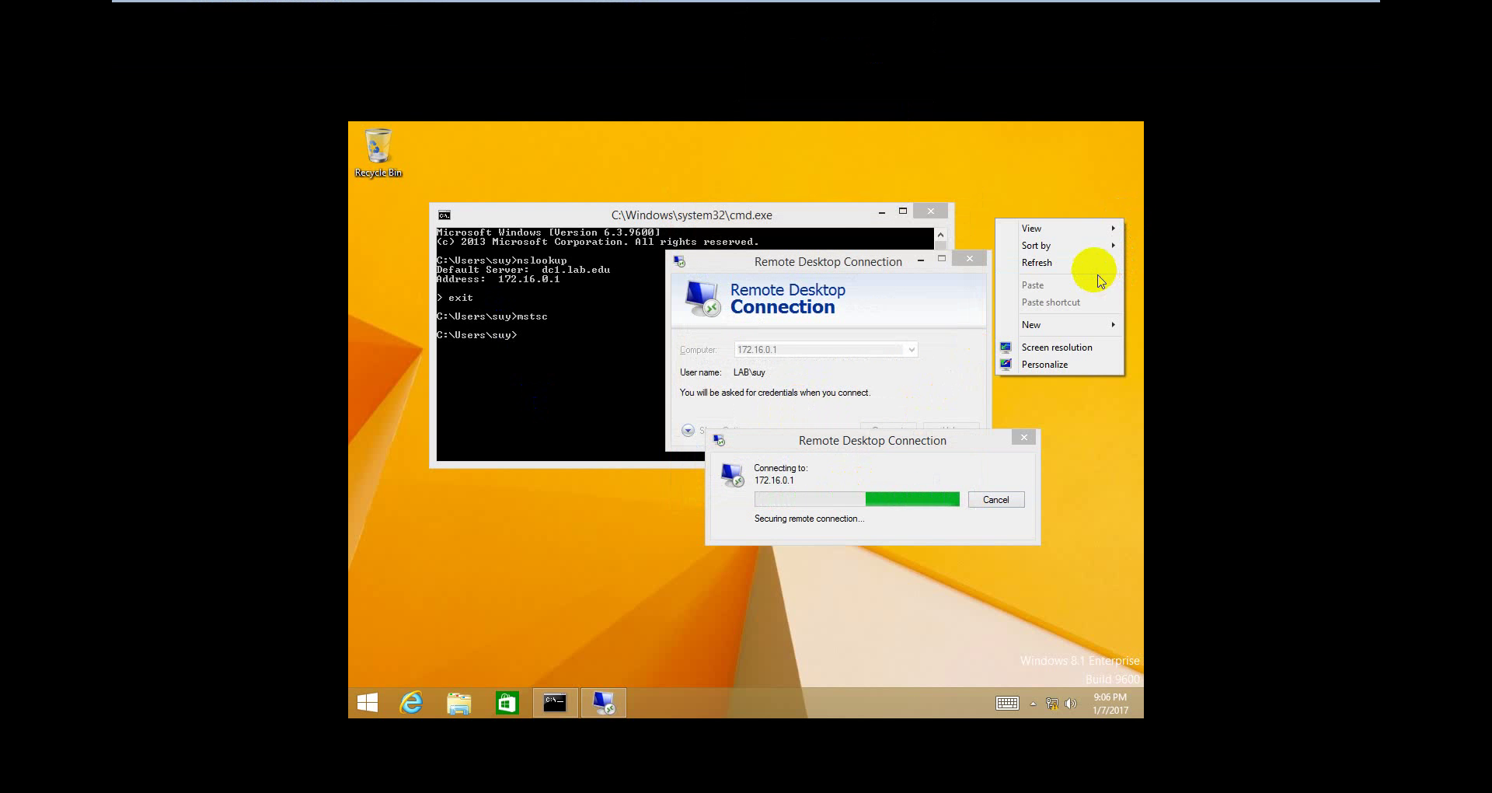
{"action": "left_click", "coordinate": [1092, 265]}
{"action": "mouse_move", "coordinate": [349, 5]}
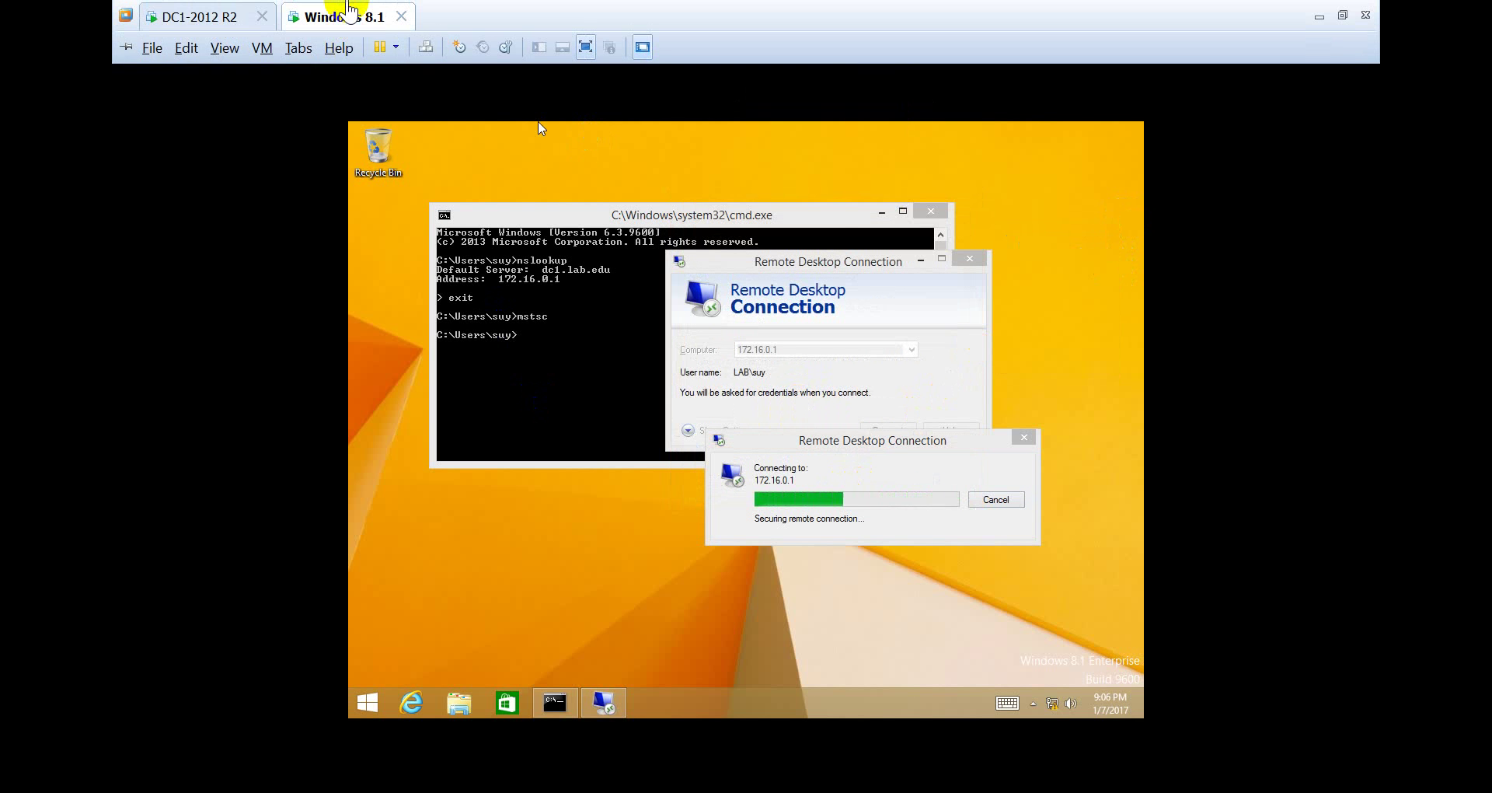
{"action": "left_click", "coordinate": [885, 325]}
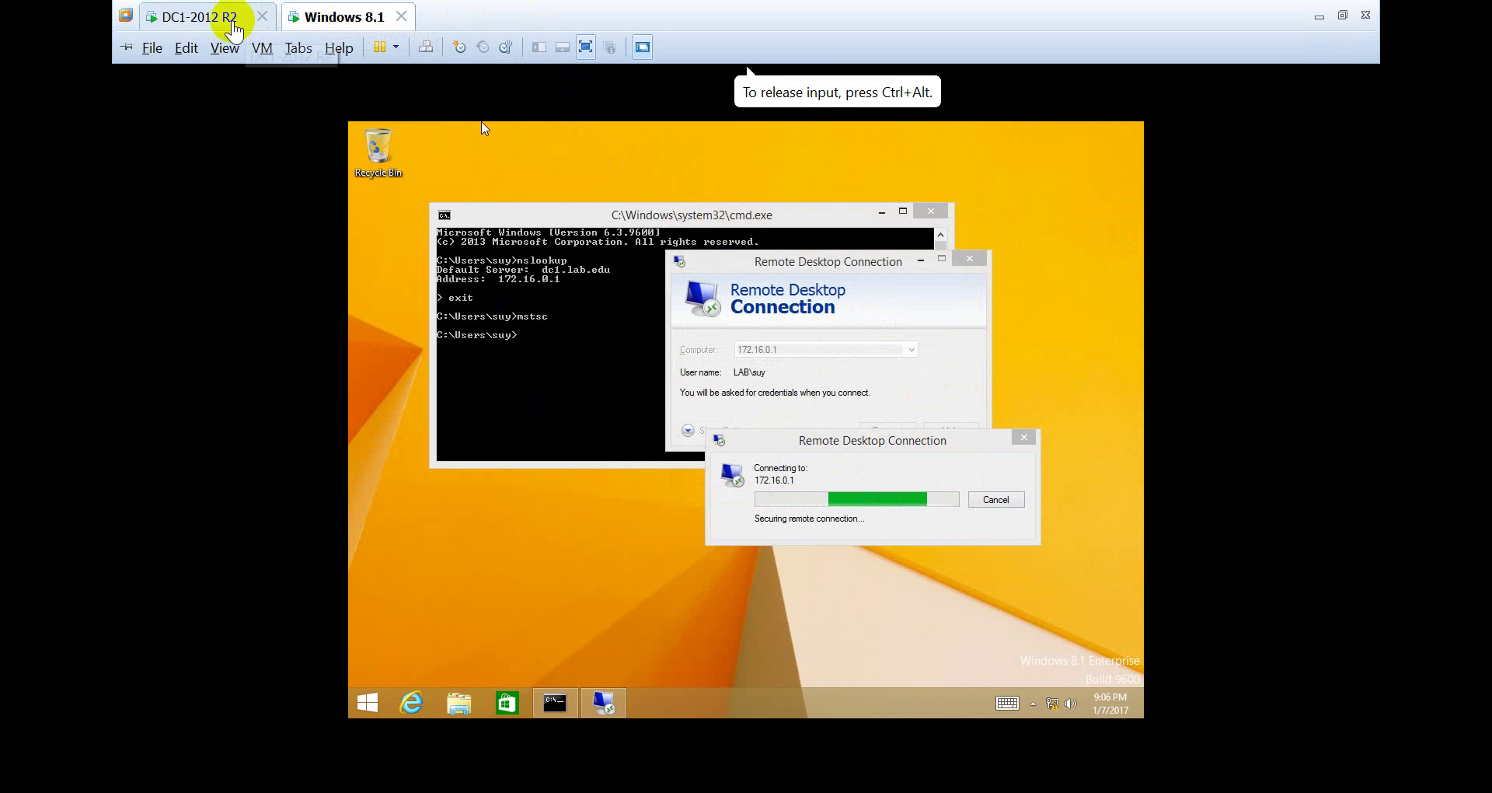
Switch to the DC1-2012 R2 virtual machine, search for "local", and open Local Security Policy.
{"action": "left_click", "coordinate": [405, 167]}
{"action": "key", "text": "ctrl+alt+Left"}
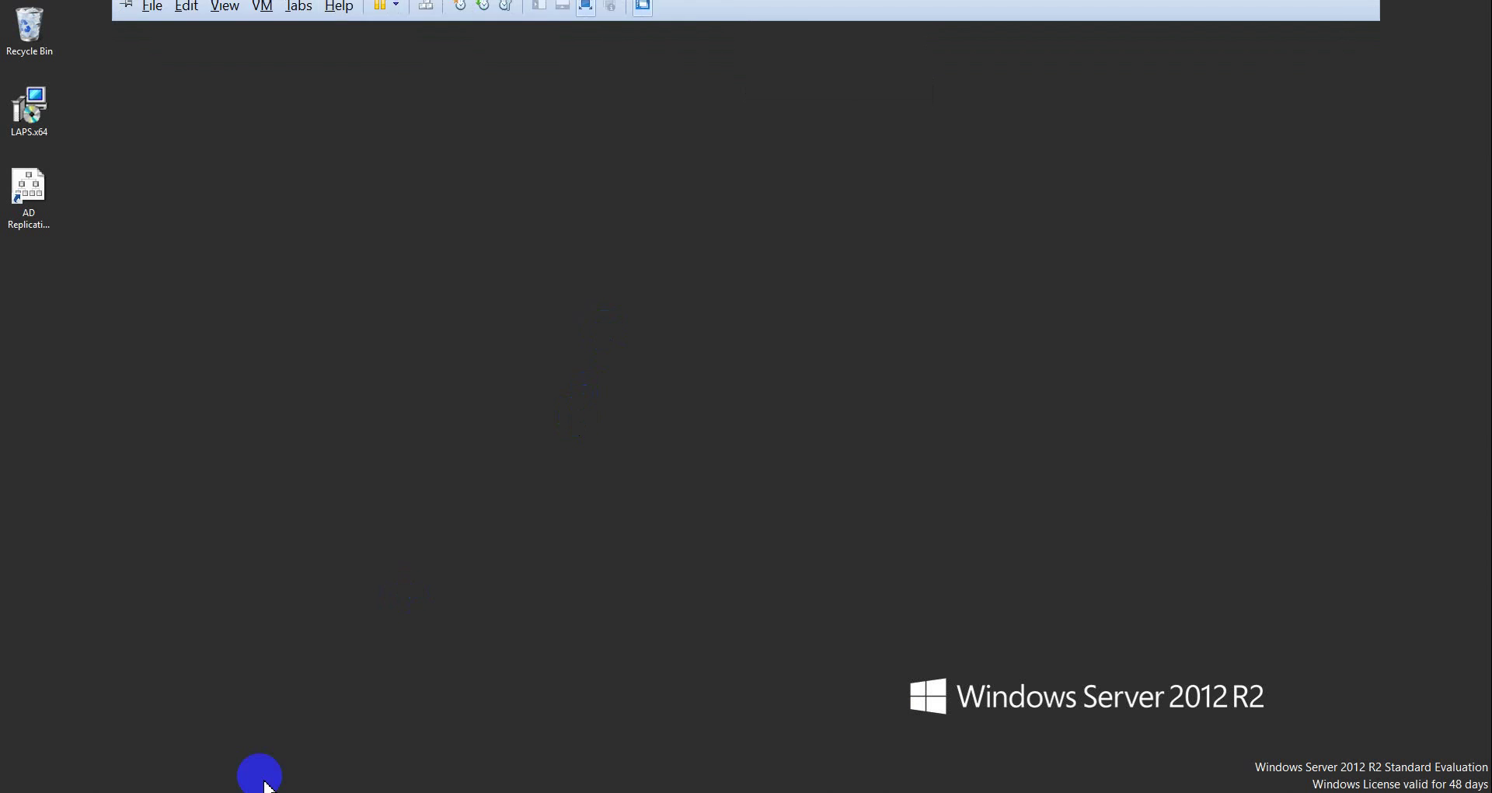
{"action": "key", "text": "super"}
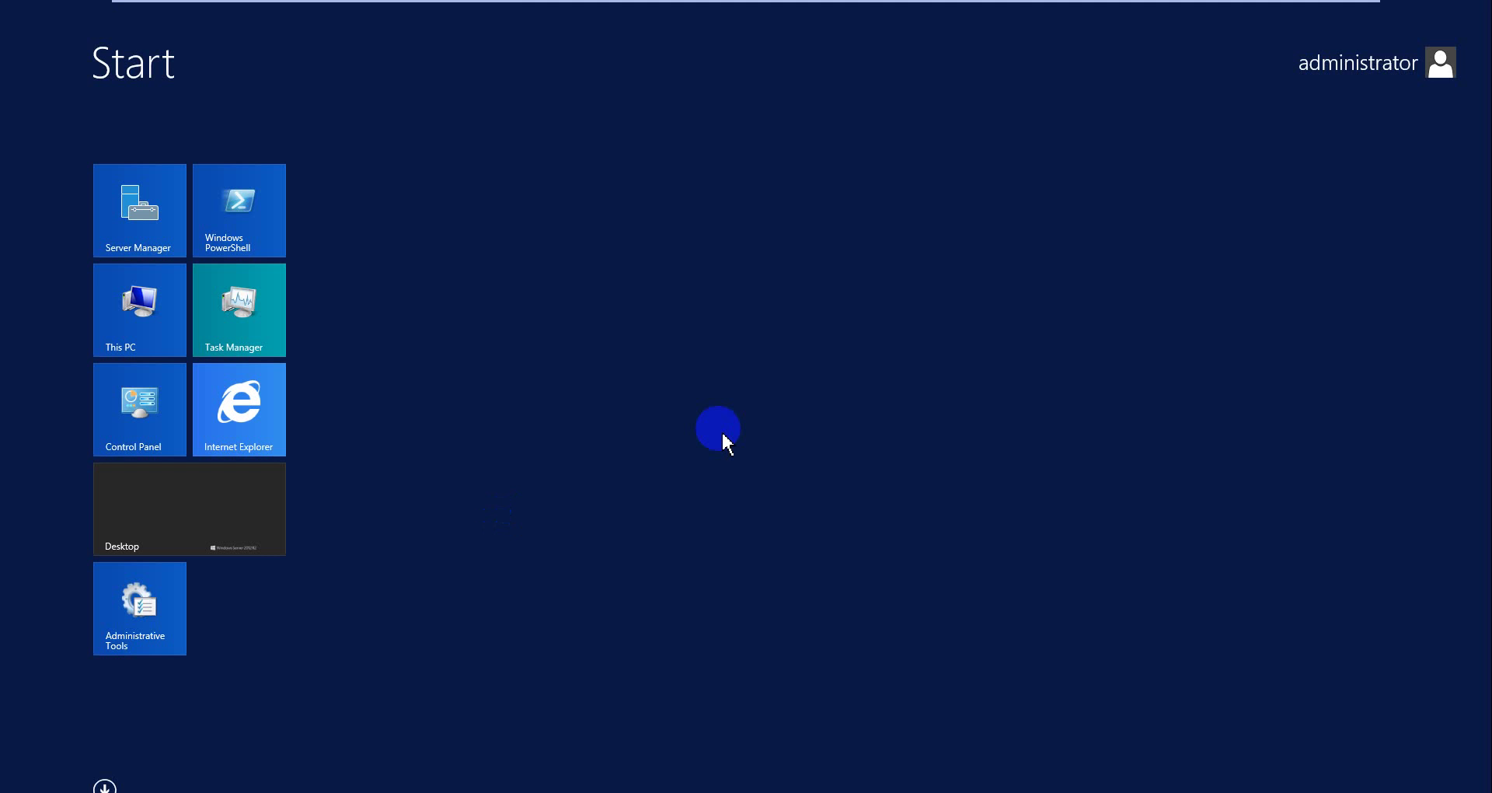
{"action": "type", "text": "local"}
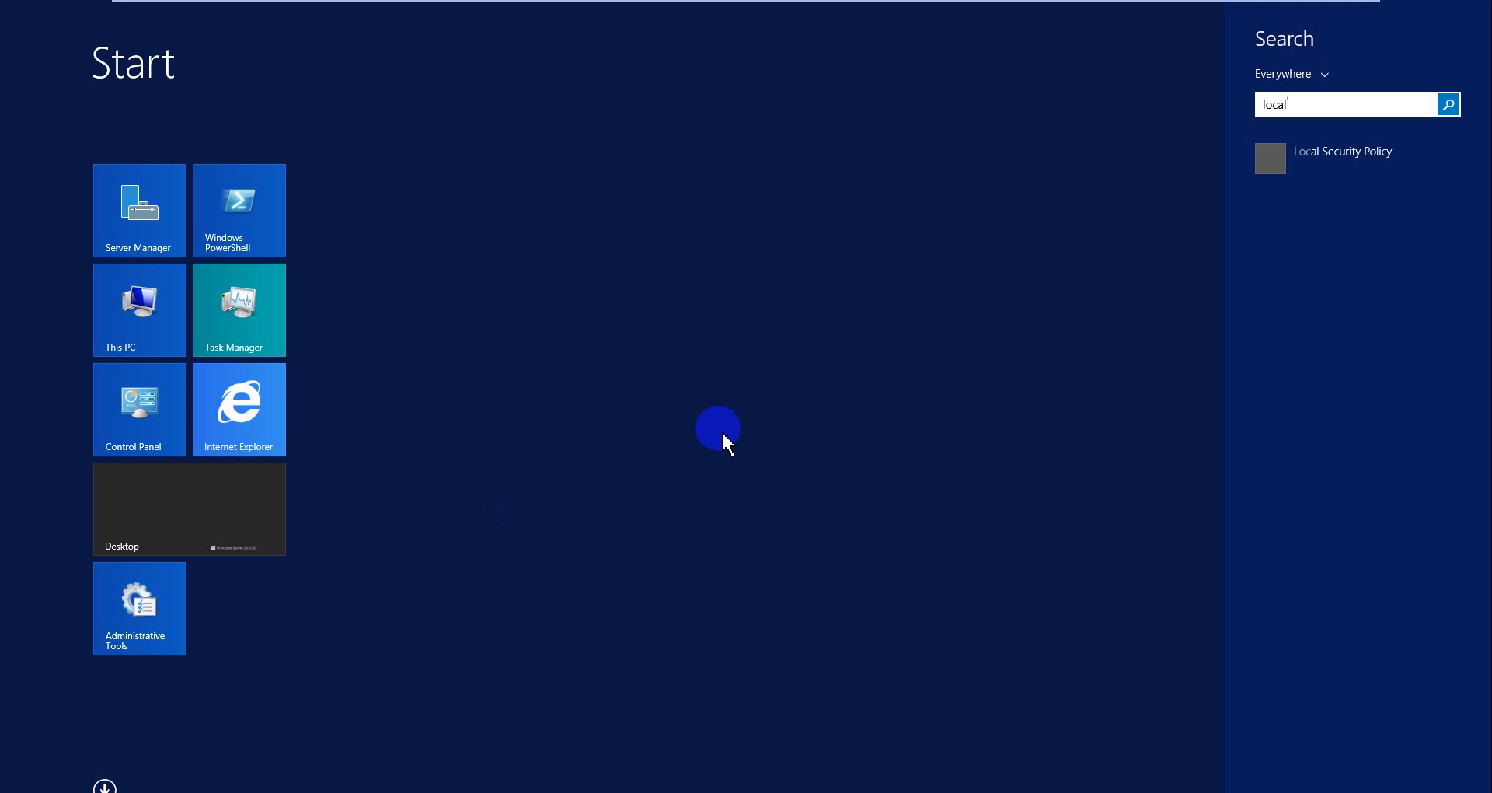
{"action": "left_click", "coordinate": [1383, 177]}
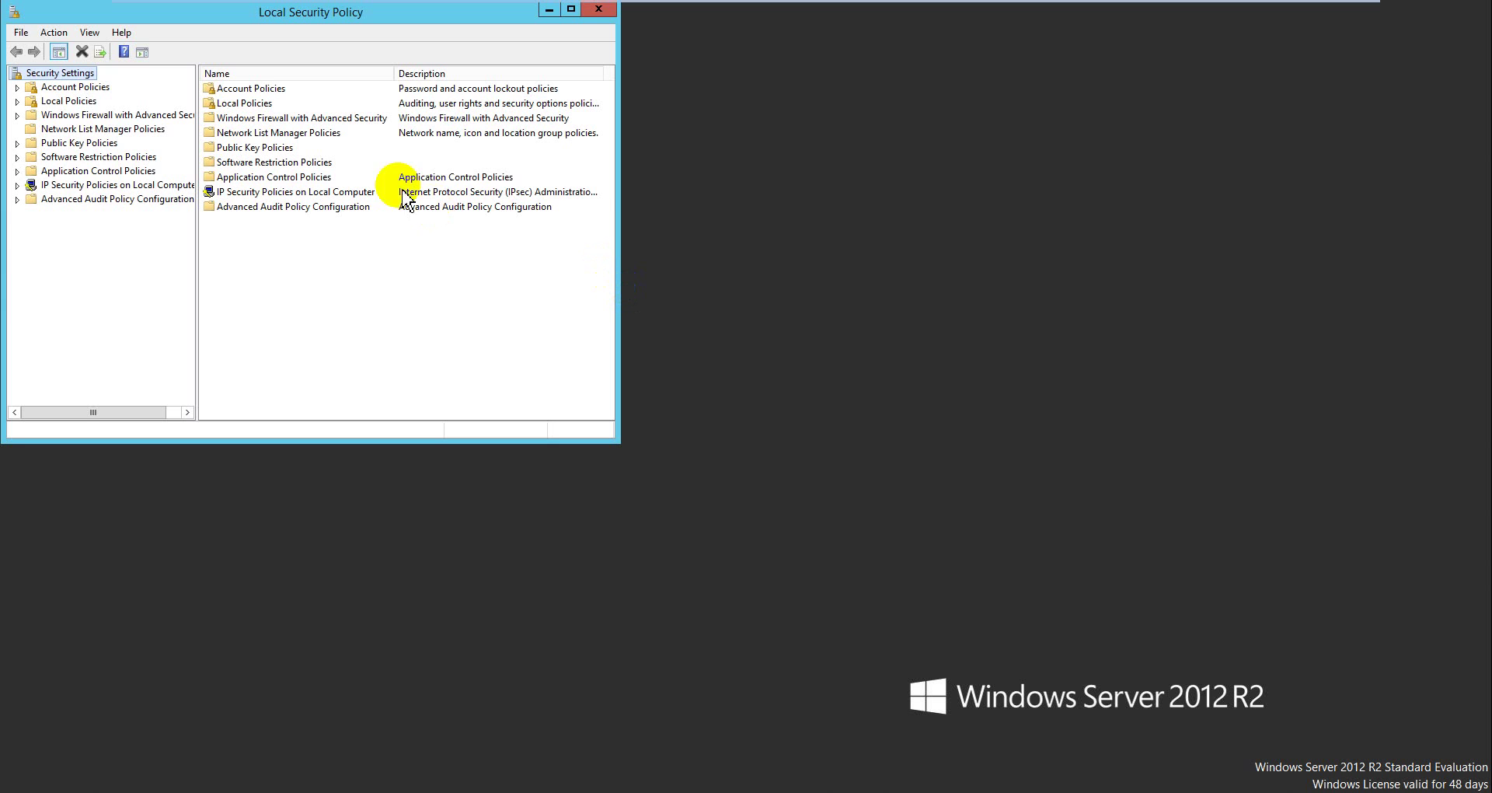
Open the properties of "Allow log on through Remote Desktop Services" in User Rights Assignment under Local Policies.
{"action": "left_click", "coordinate": [17, 102]}
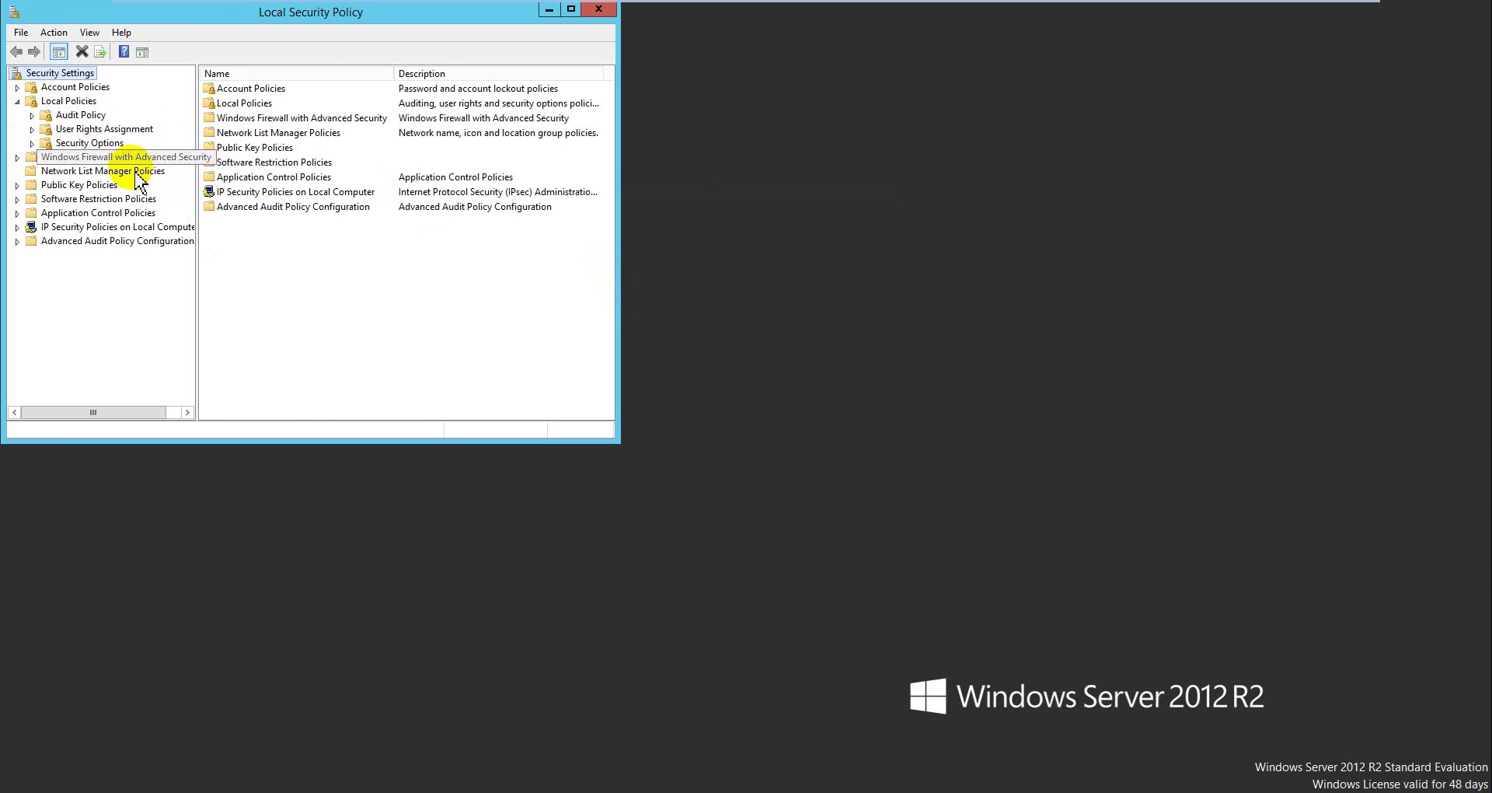
{"action": "left_click", "coordinate": [97, 129]}
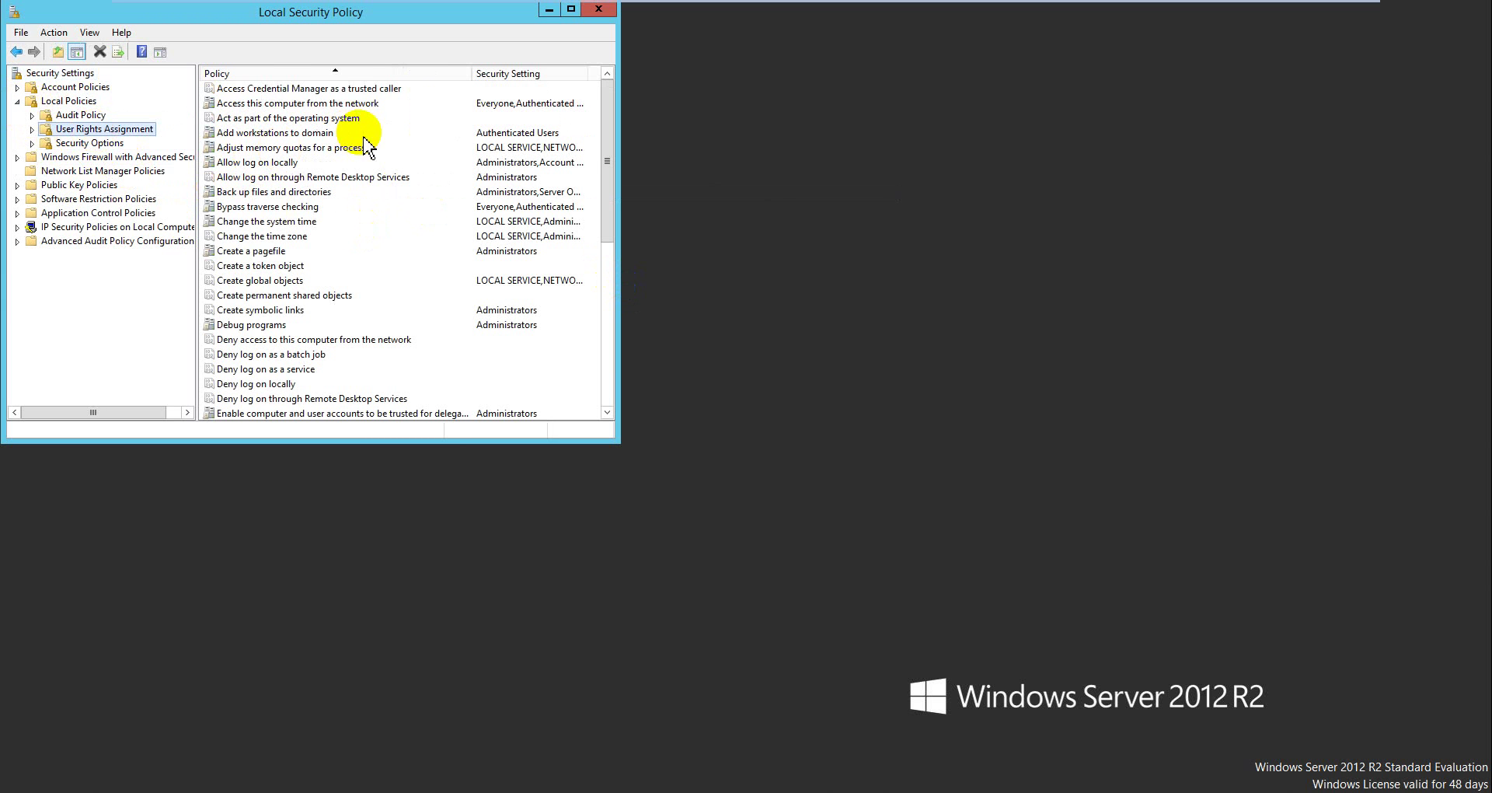
{"action": "left_click", "coordinate": [347, 183]}
{"action": "right_click", "coordinate": [354, 176]}
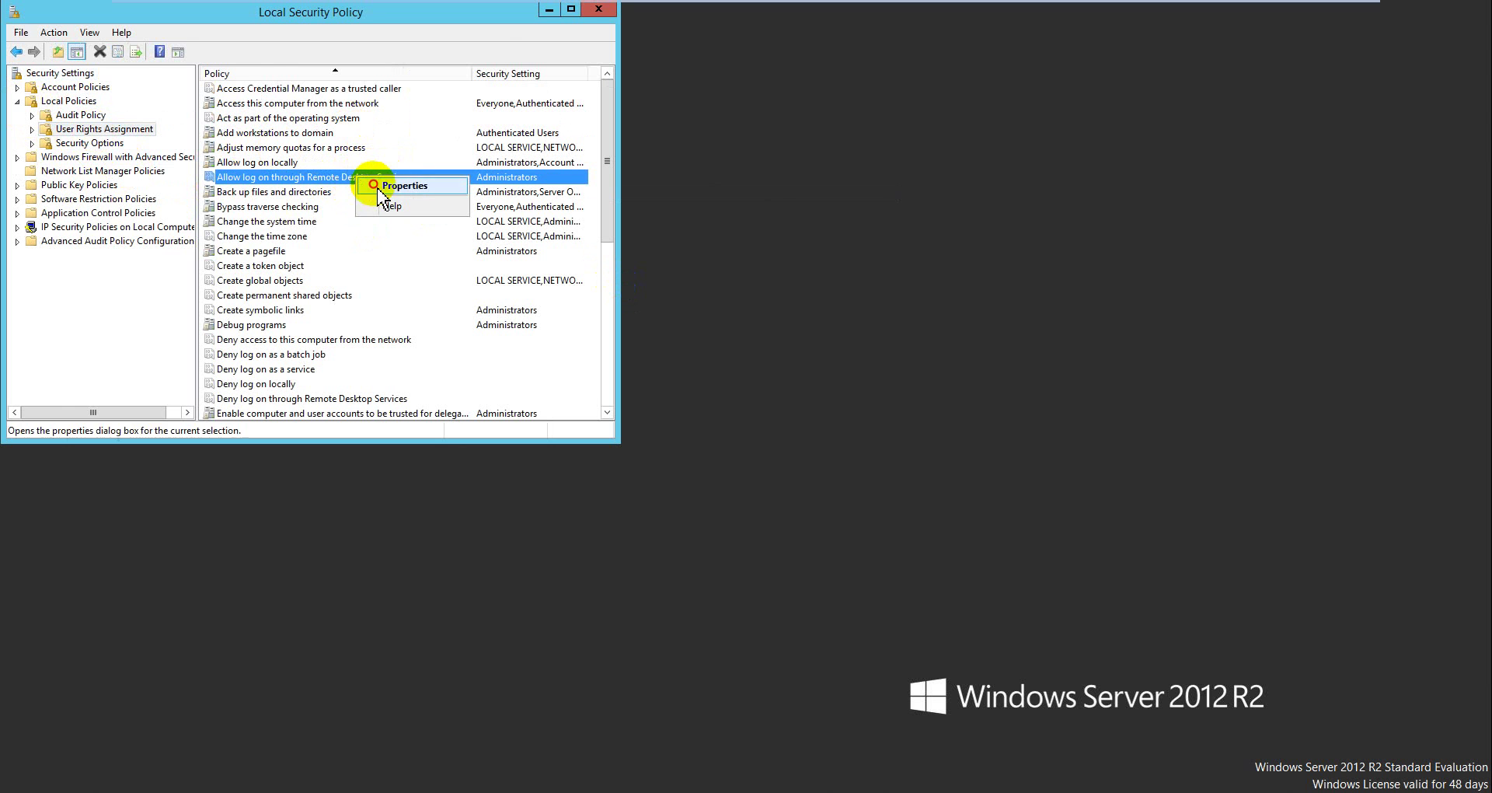
{"action": "left_click", "coordinate": [376, 185]}
Grant the domain user the right to log on through Remote Desktop Services, and return to the Windows 8.1 virtual machine.
{"action": "left_click", "coordinate": [247, 287]}
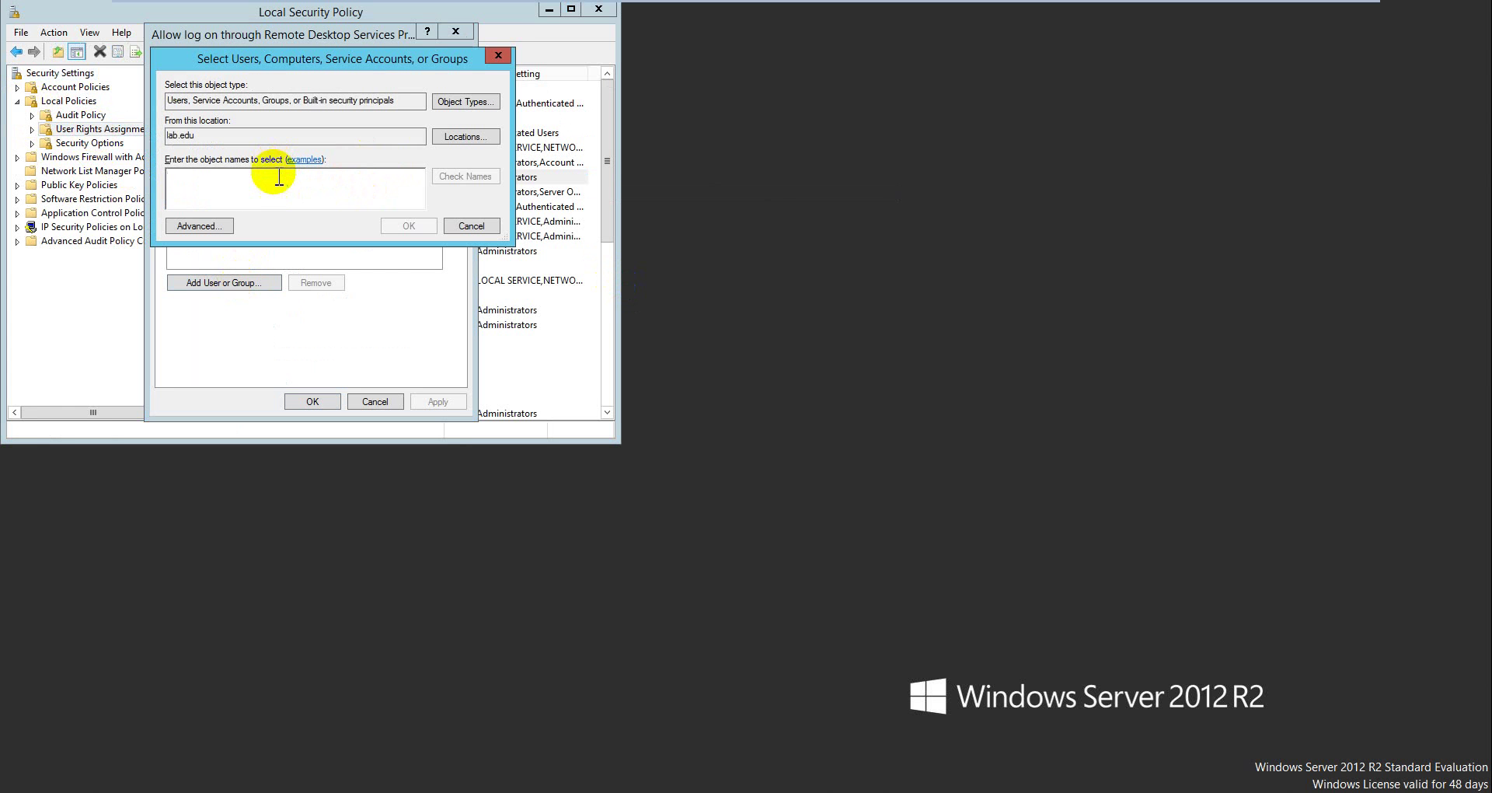
{"action": "type", "text": "sara"}
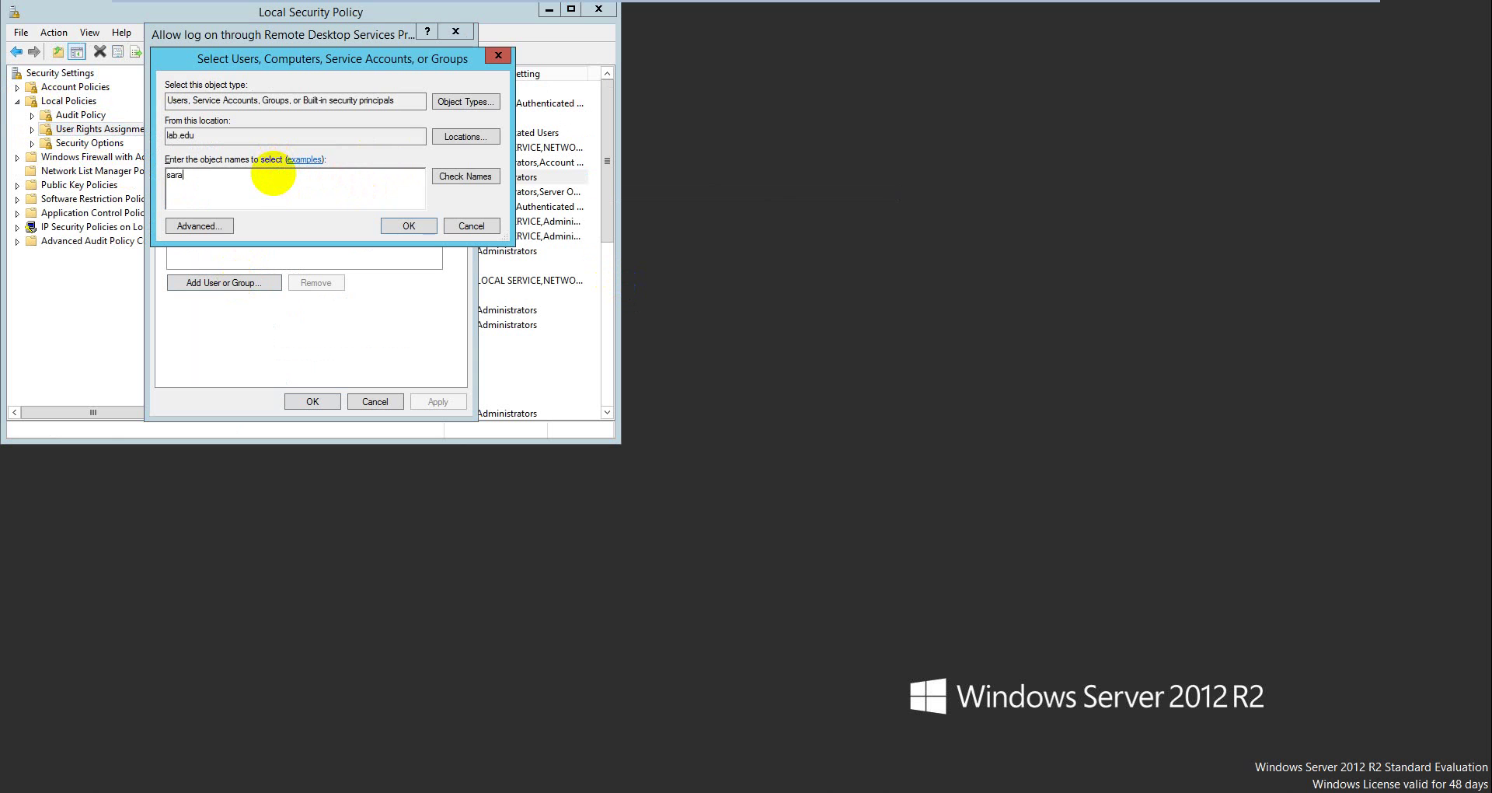
{"action": "key", "text": "Return"}
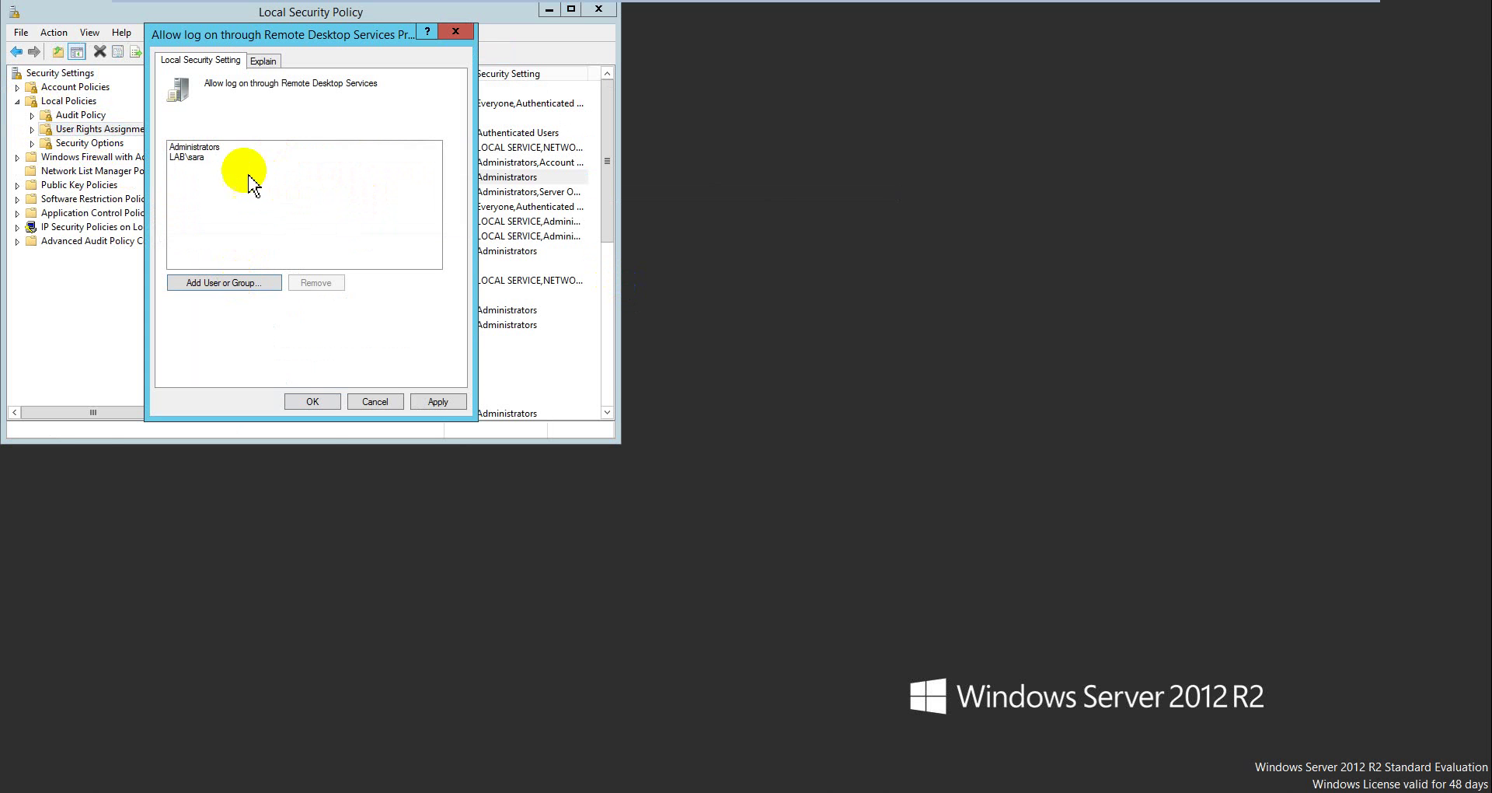
{"action": "left_click", "coordinate": [312, 401]}
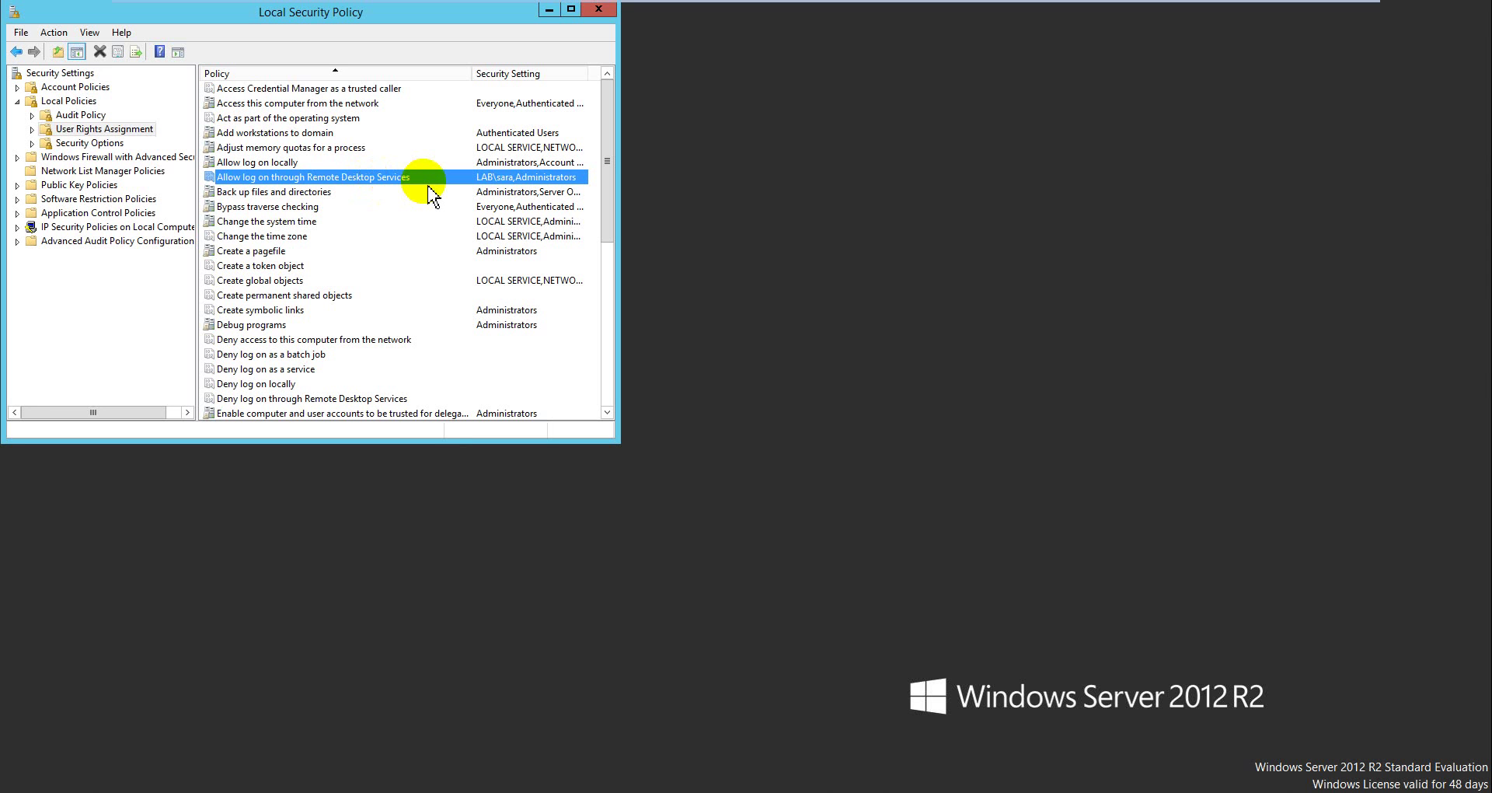
{"action": "mouse_move", "coordinate": [426, 6]}
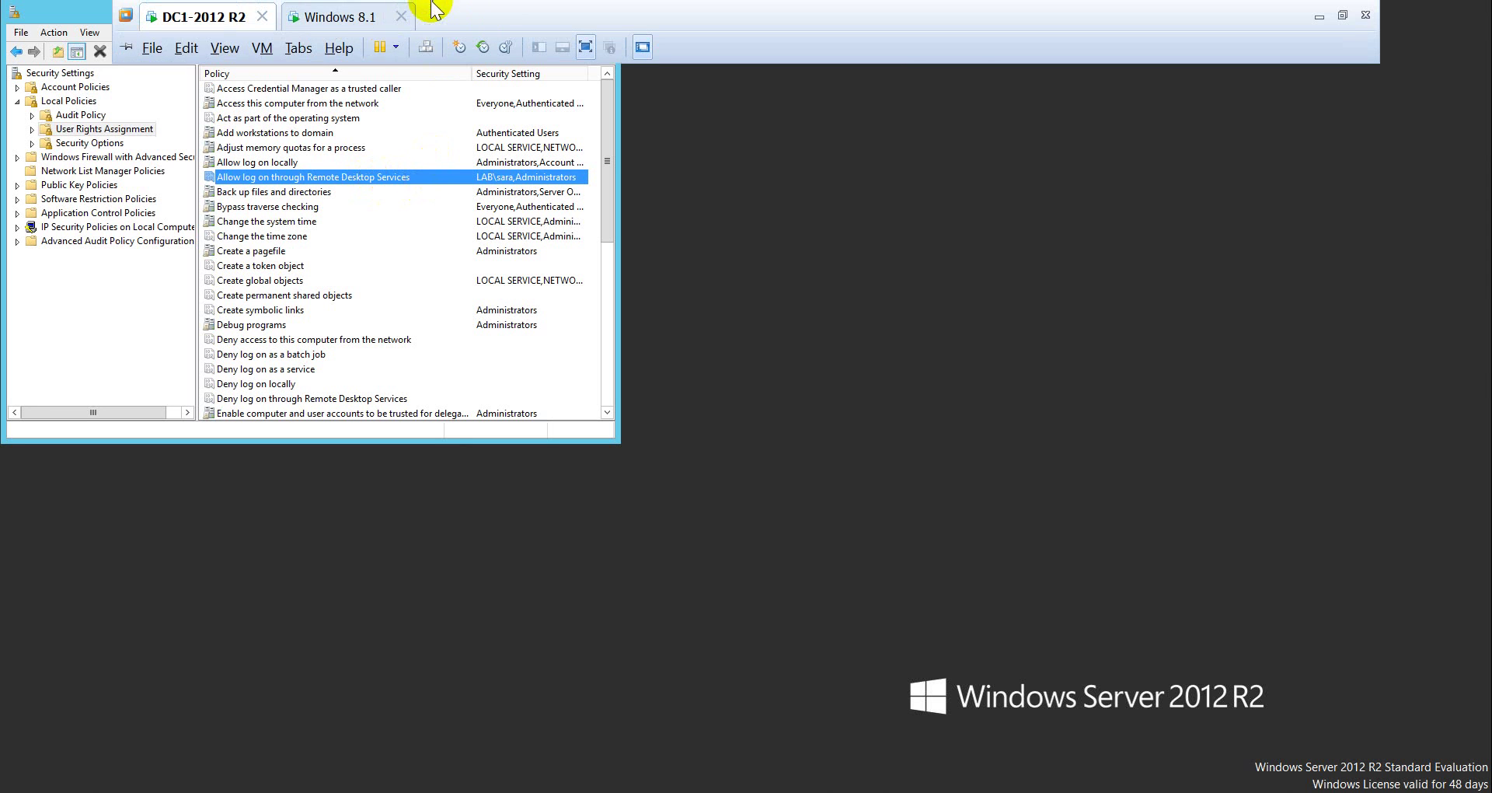
{"action": "left_click", "coordinate": [336, 19]}
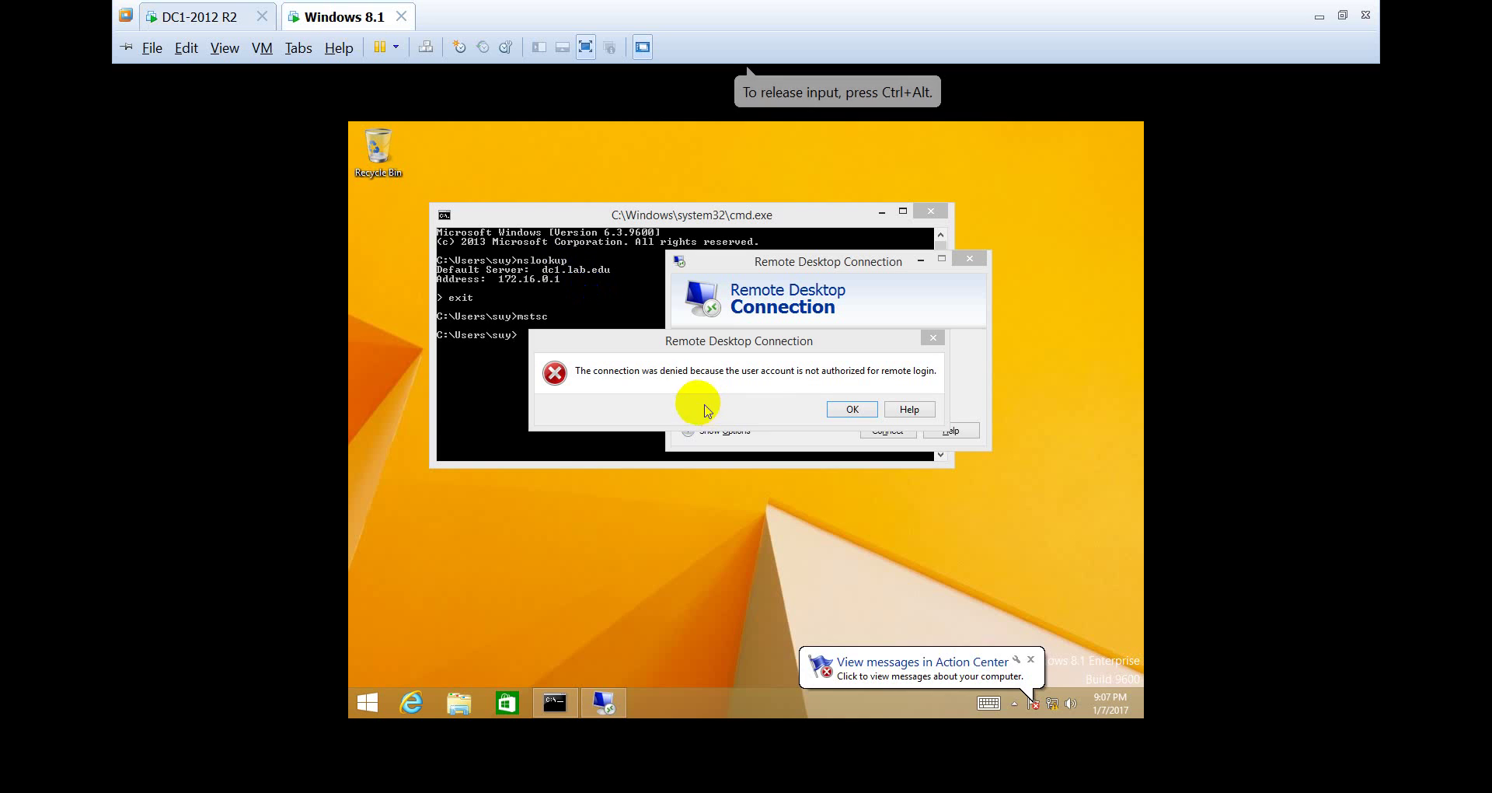
Dismiss the denied remote login message and switch to the DC1-2012 R2 virtual machine.
{"action": "left_click", "coordinate": [851, 409]}
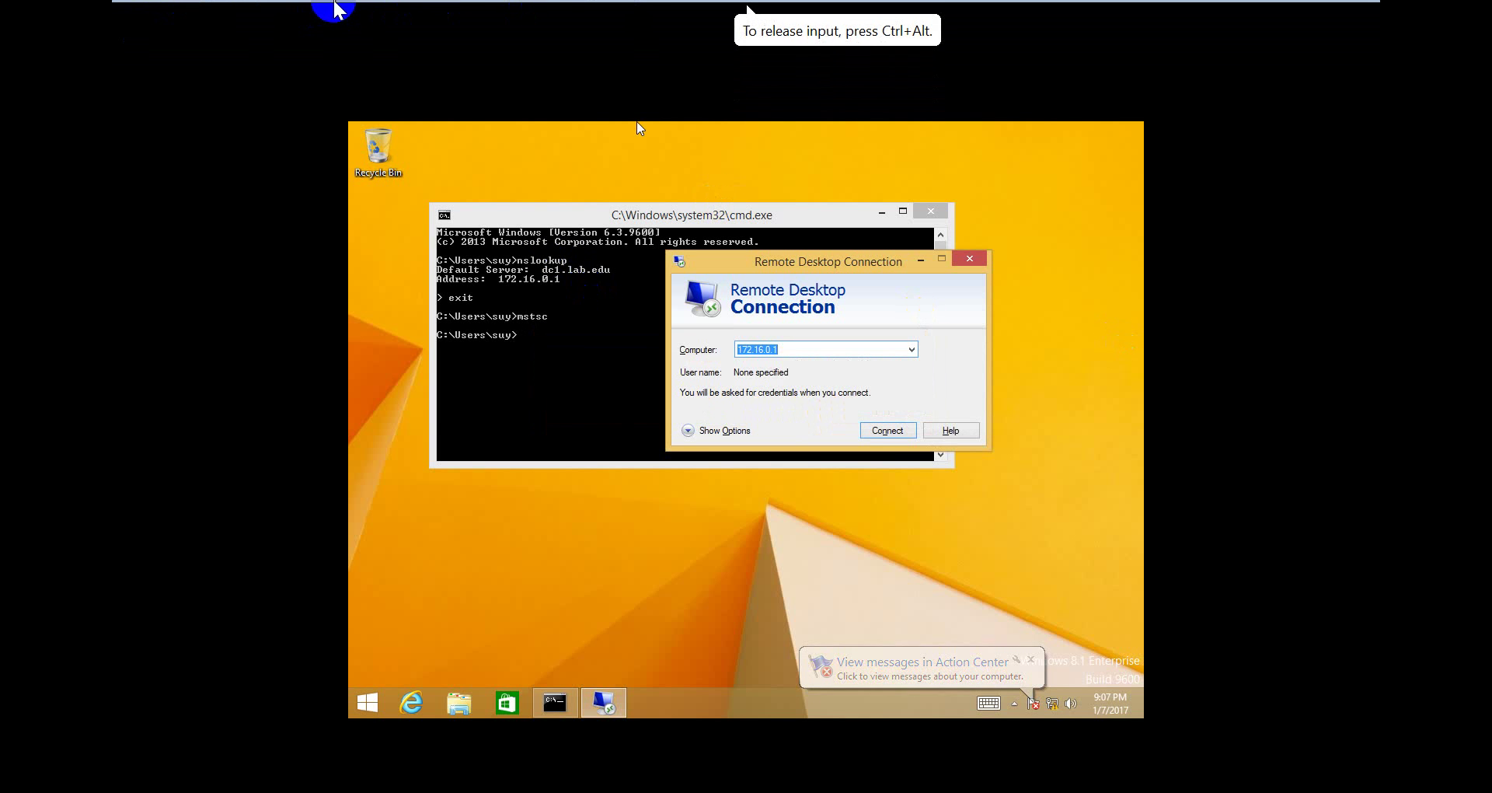
{"action": "mouse_move", "coordinate": [333, 5]}
{"action": "left_click", "coordinate": [223, 20]}
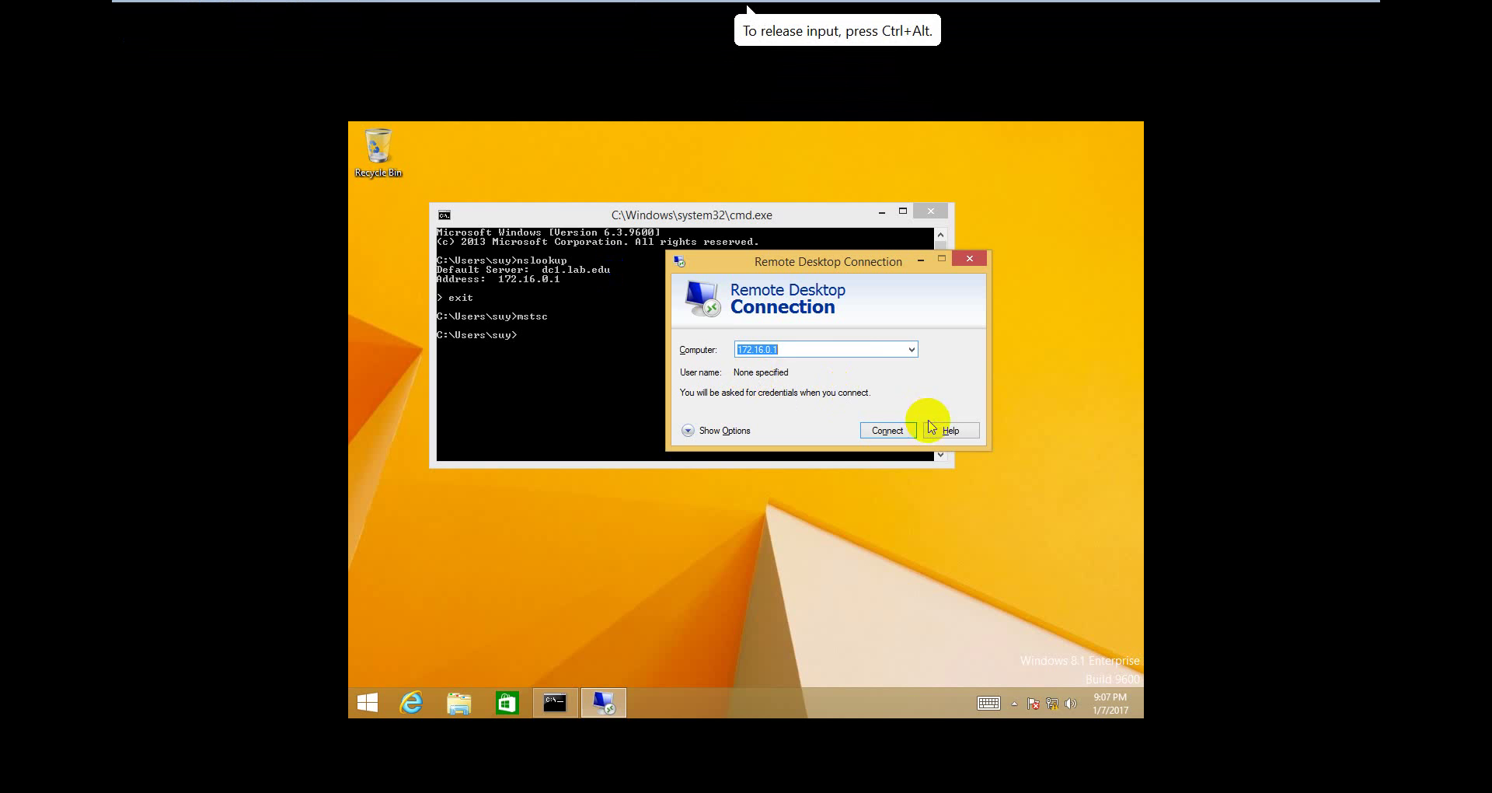
Check the current Windows 8.1 account with whoami in the command prompt, and minimize the command window.
{"action": "left_click", "coordinate": [854, 351]}
{"action": "left_click", "coordinate": [626, 377]}
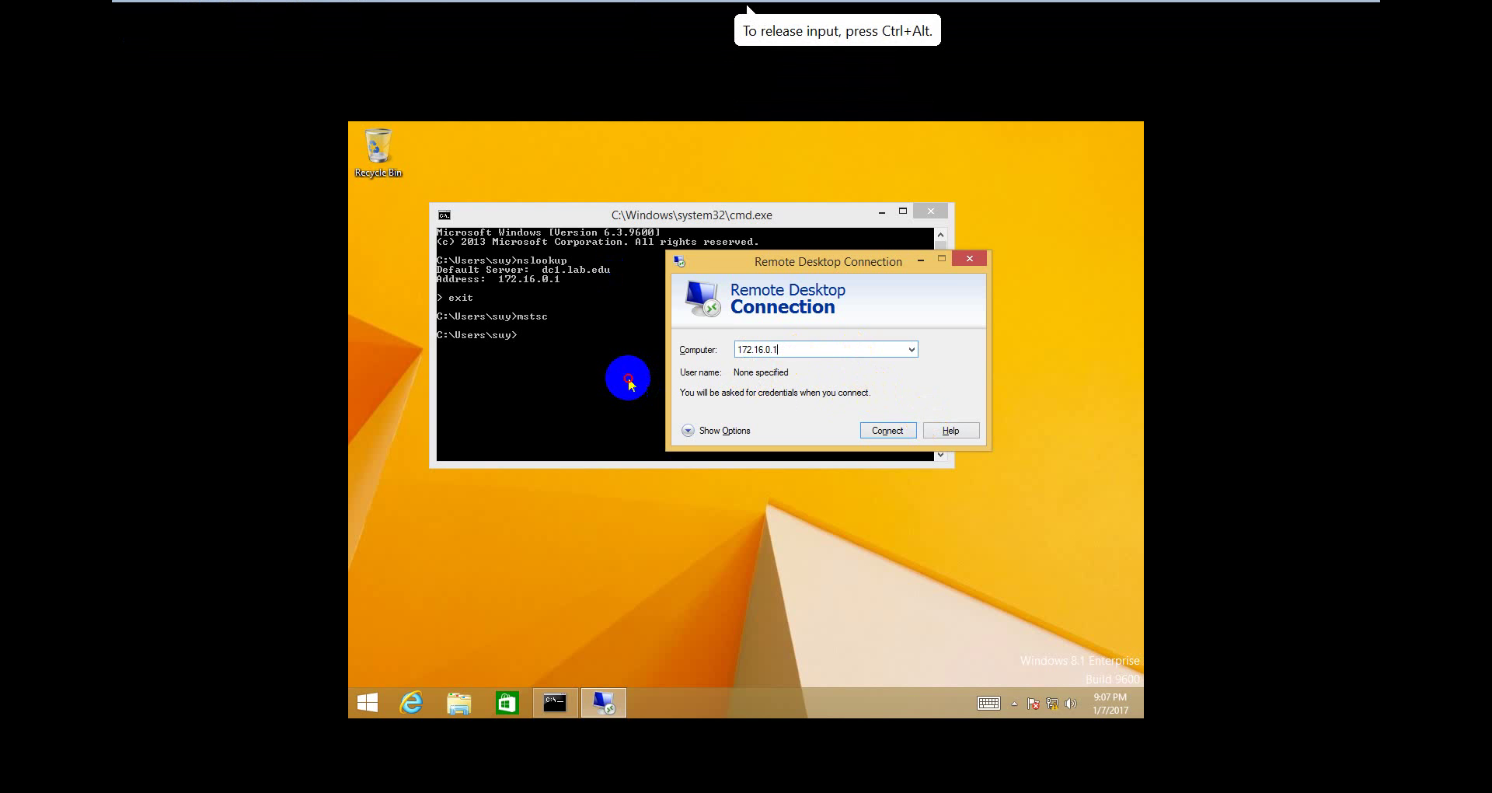
{"action": "type", "text": "who"}
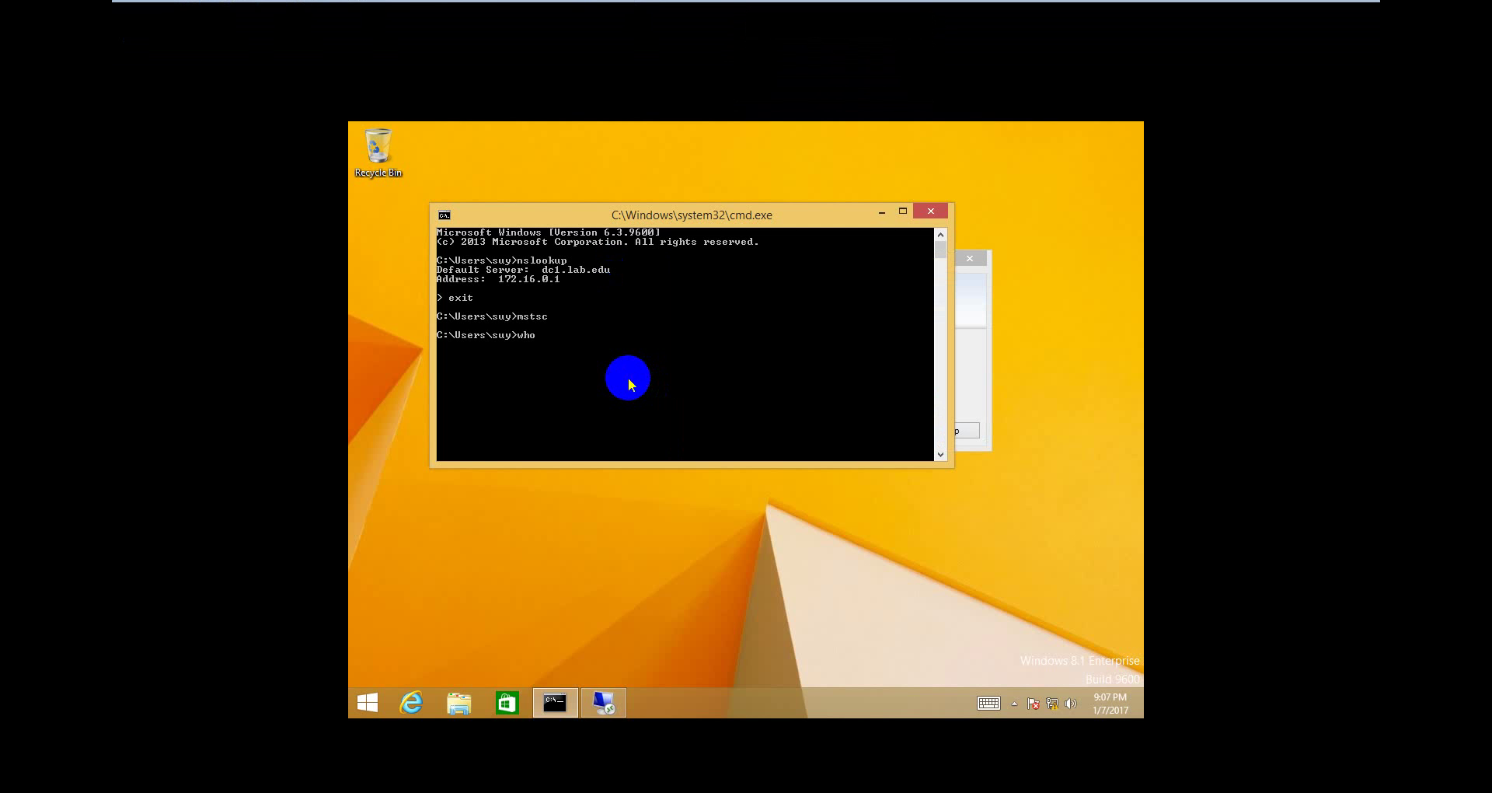
{"action": "type", "text": "ami"}
{"action": "key", "text": "Return"}
{"action": "left_click", "coordinate": [882, 211]}
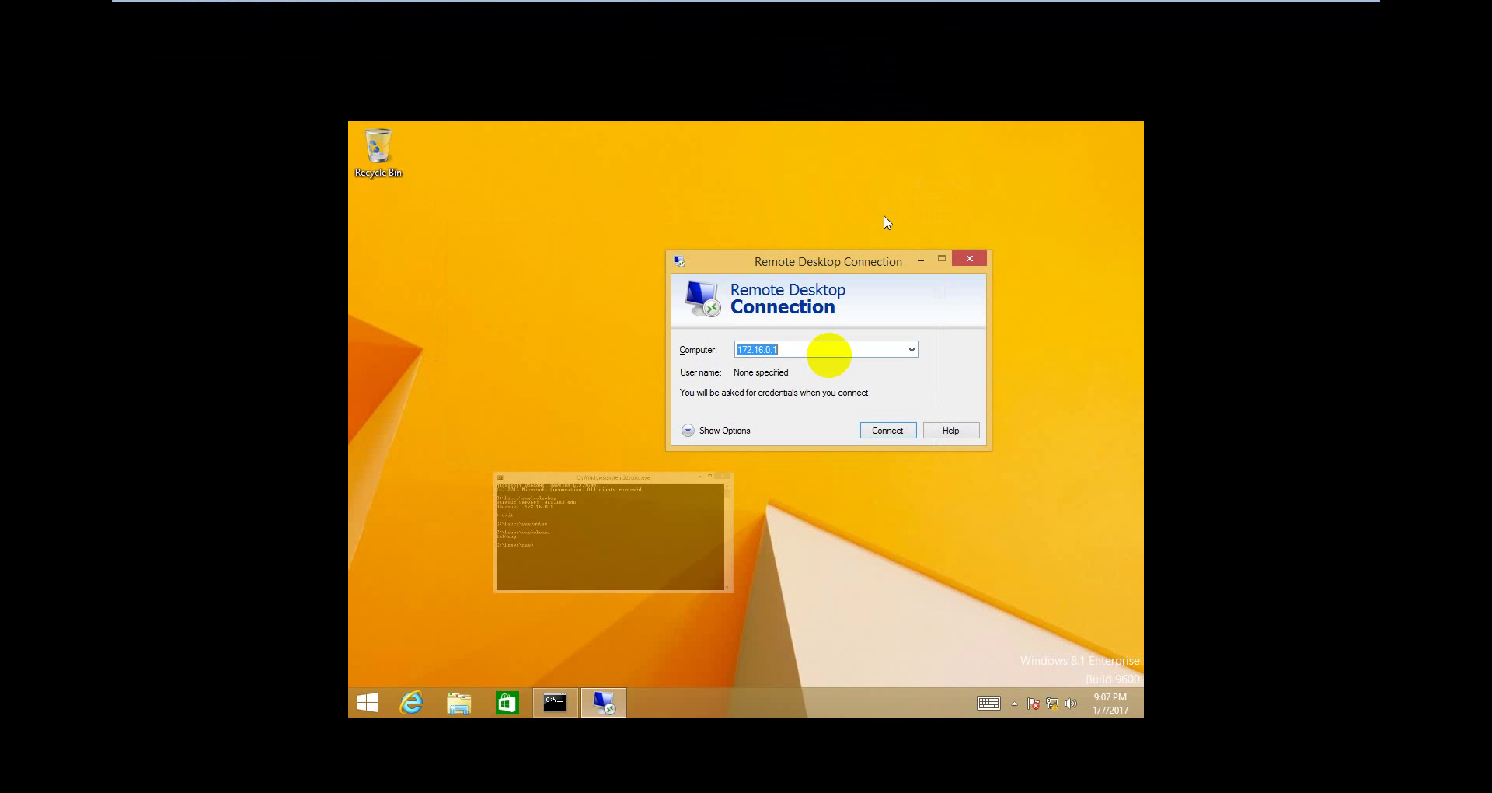
Connect to 172.16.0.1 with another account, entering the lab domain user's name and the account password.
{"action": "left_click", "coordinate": [878, 429]}
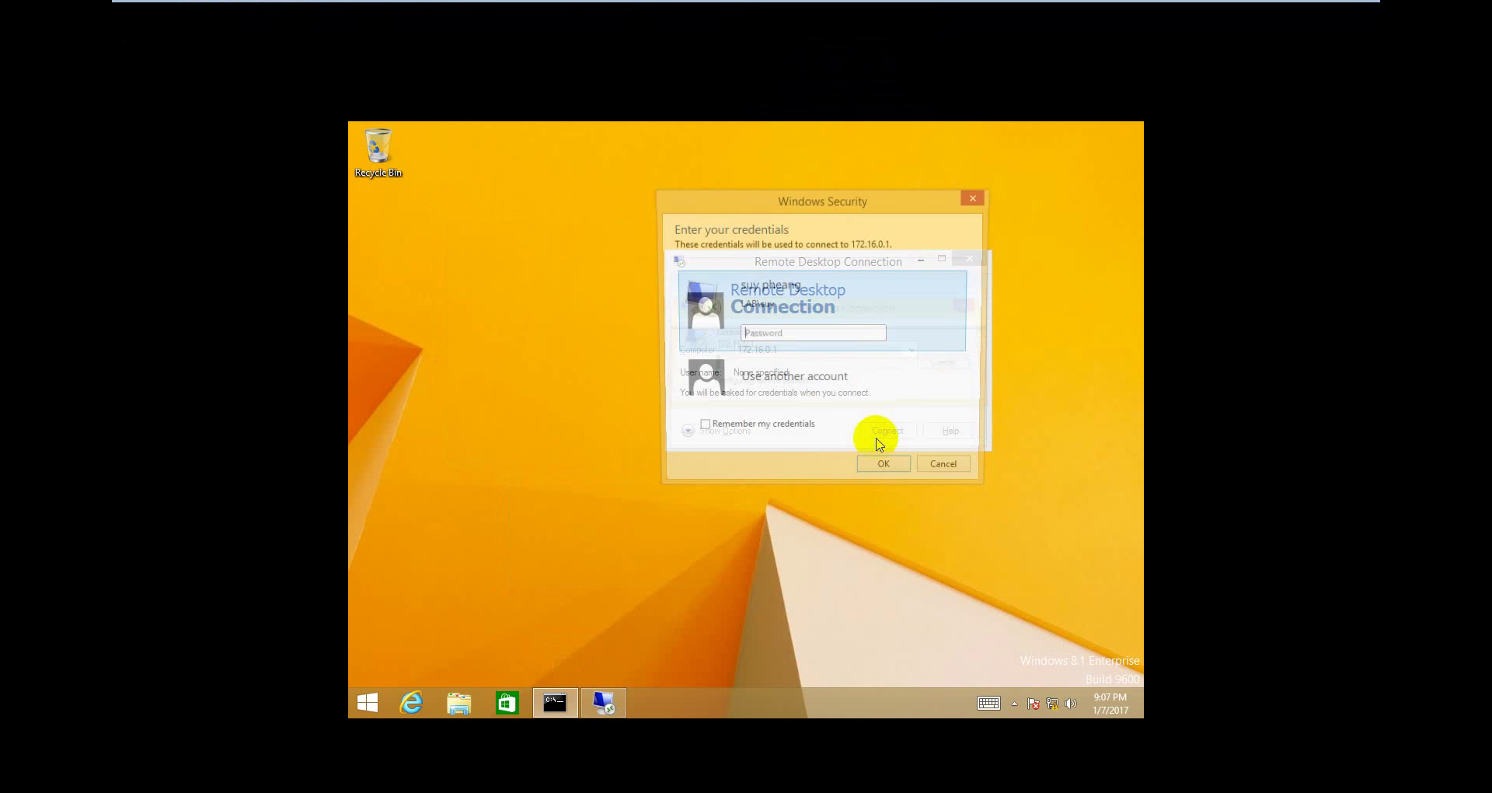
{"action": "left_click", "coordinate": [818, 372]}
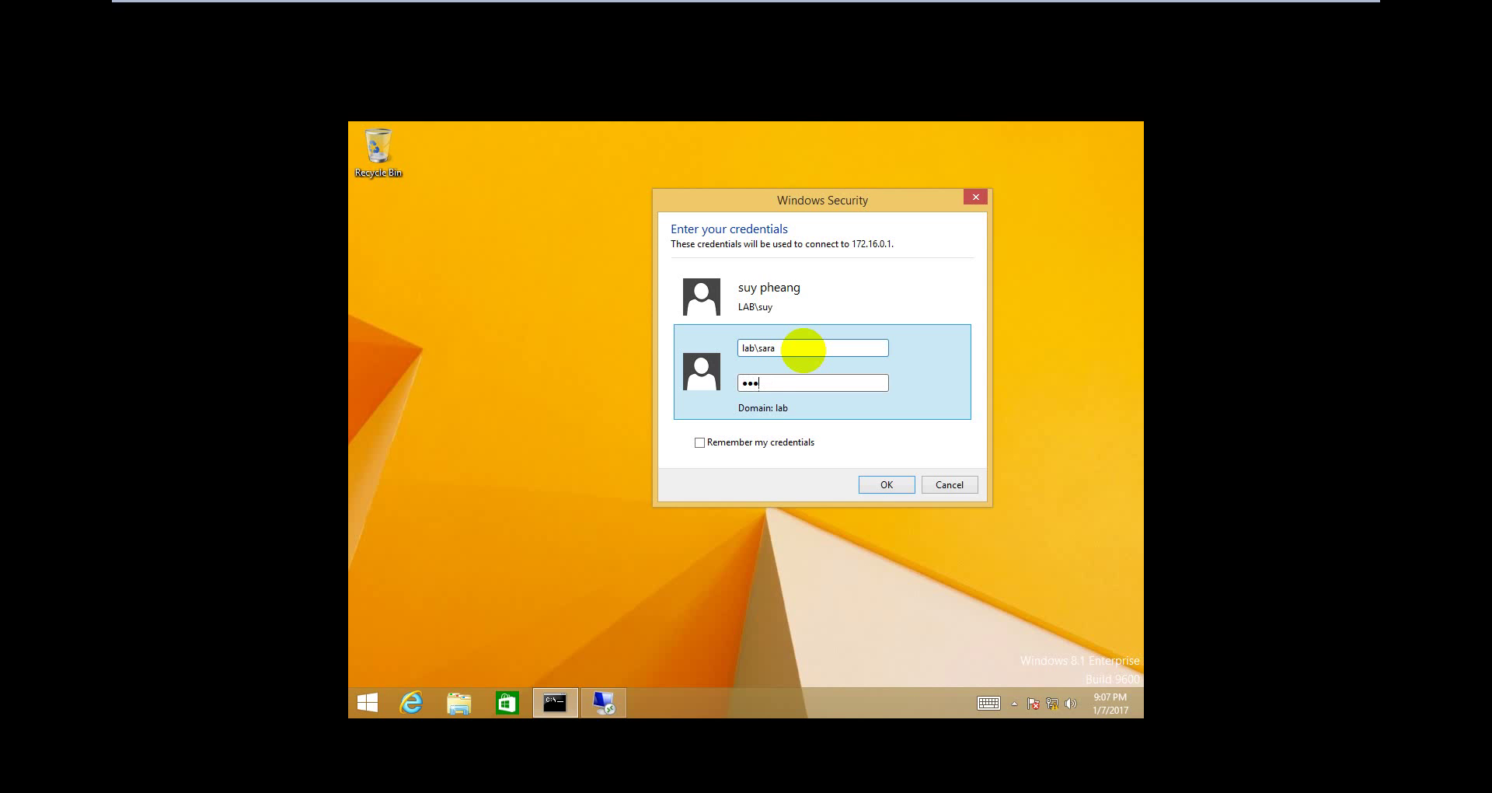
{"action": "key", "text": "Return"}
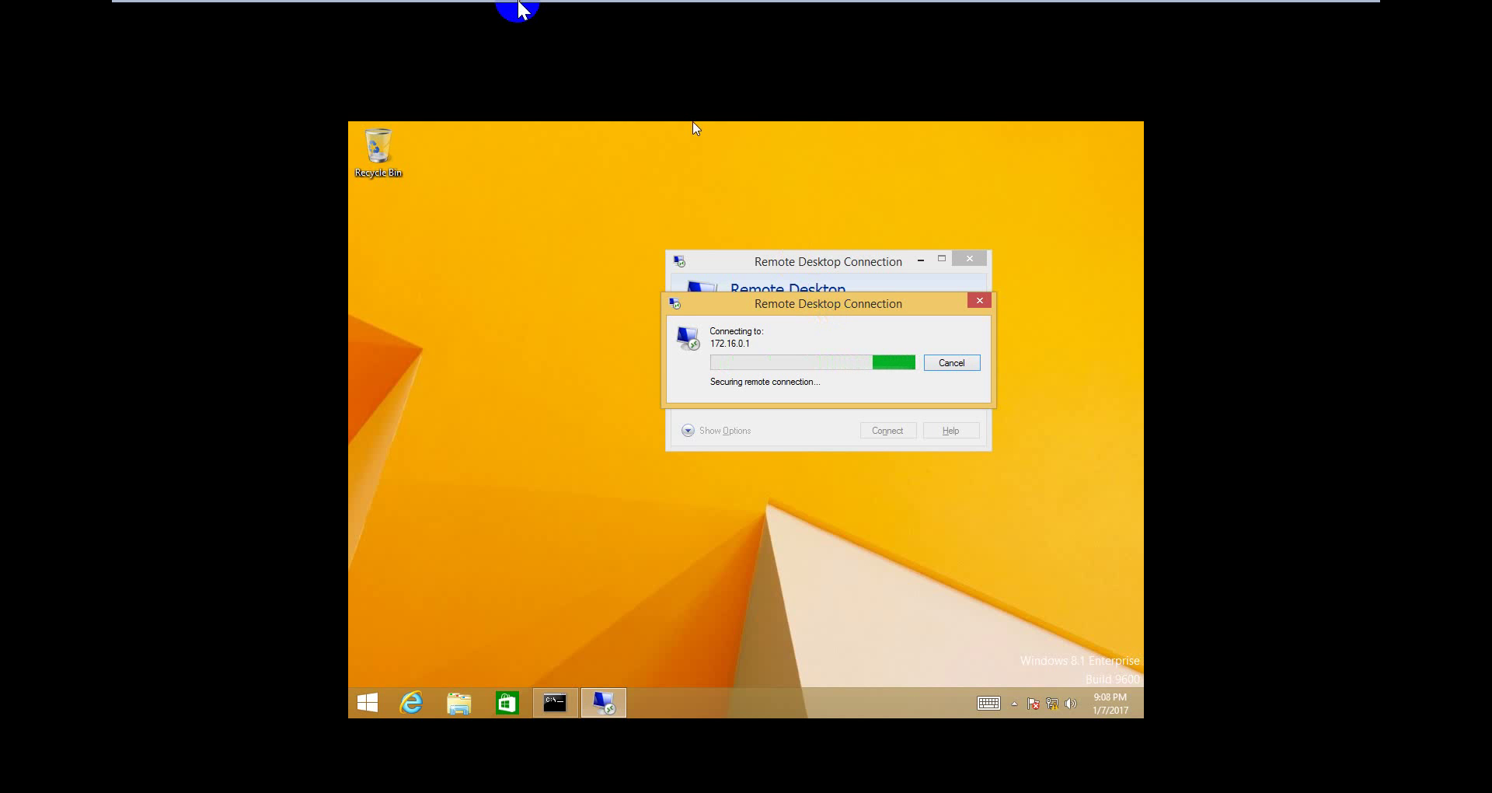
Switch to the DC1-2012 R2 virtual machine and run firewall.cpl to check the Windows Firewall state.
{"action": "mouse_move", "coordinate": [517, 2]}
{"action": "left_click", "coordinate": [204, 17]}
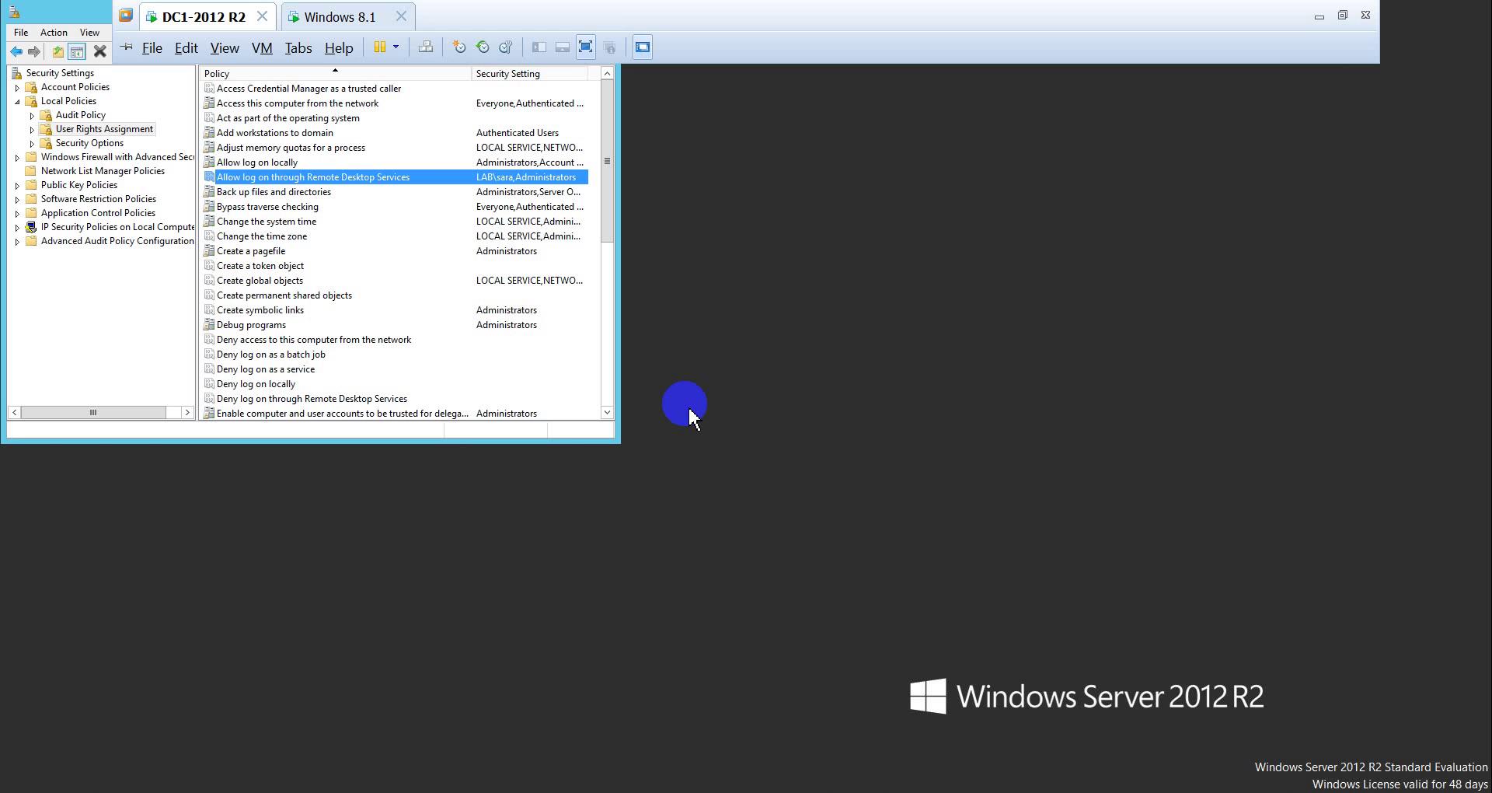
{"action": "key", "text": "super+r"}
{"action": "type", "text": "f"}
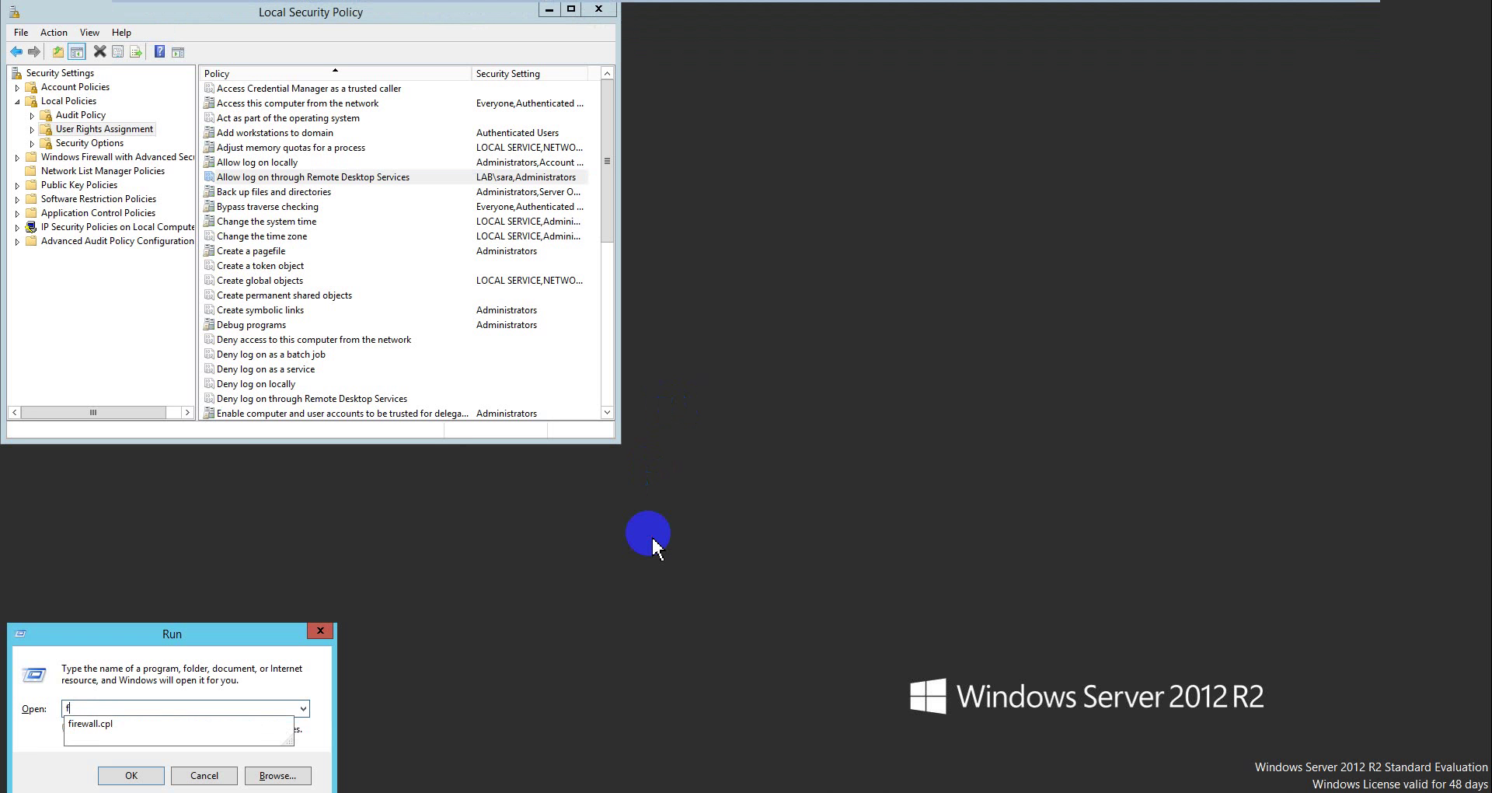
{"action": "type", "text": "irewall."}
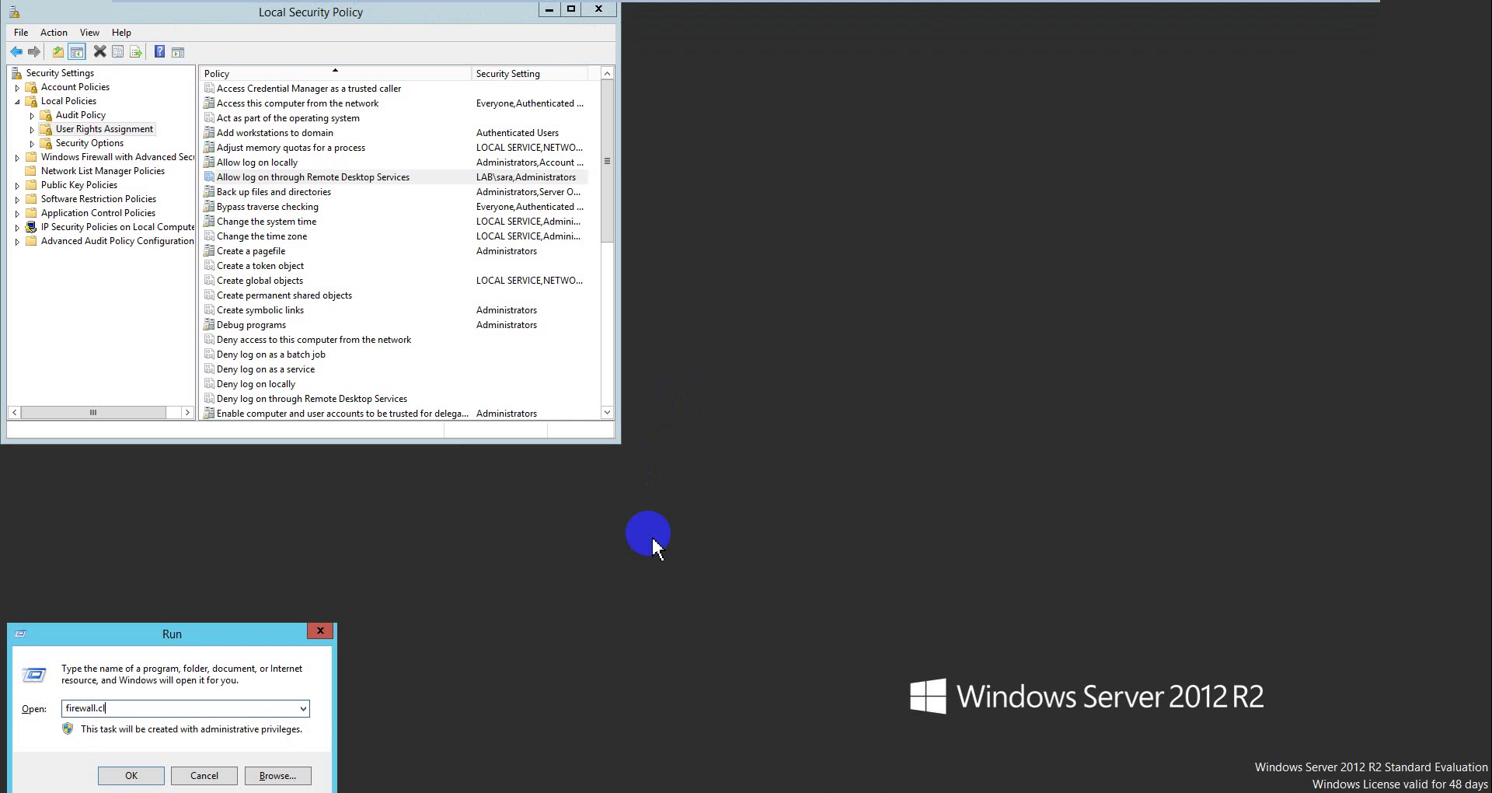
{"action": "type", "text": "cpl"}
{"action": "key", "text": "Return"}
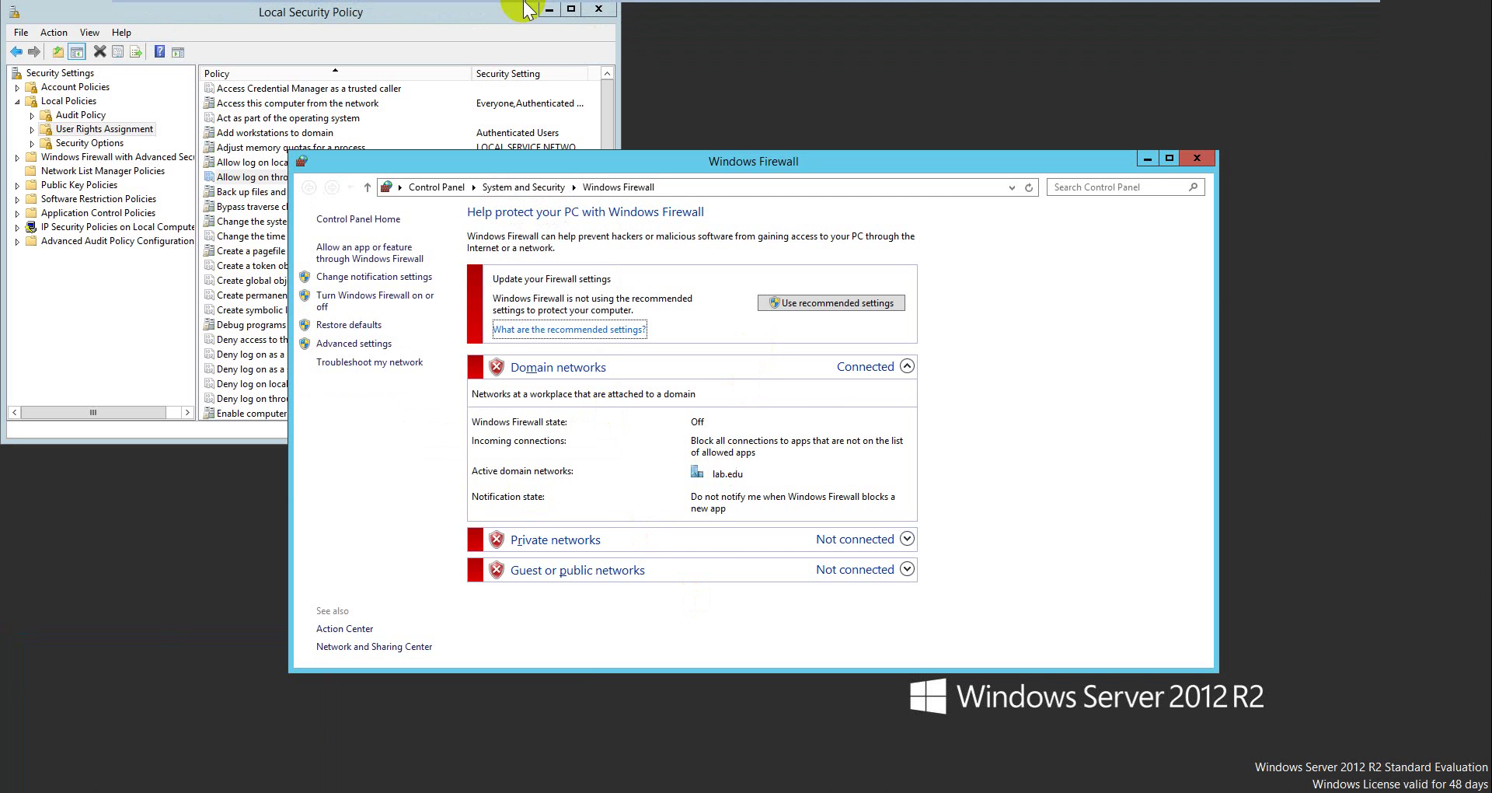
Return to the Windows 8.1 virtual machine and accept the untrusted DC1.lab.edu certificate to continue the remote connection.
{"action": "mouse_move", "coordinate": [525, 4]}
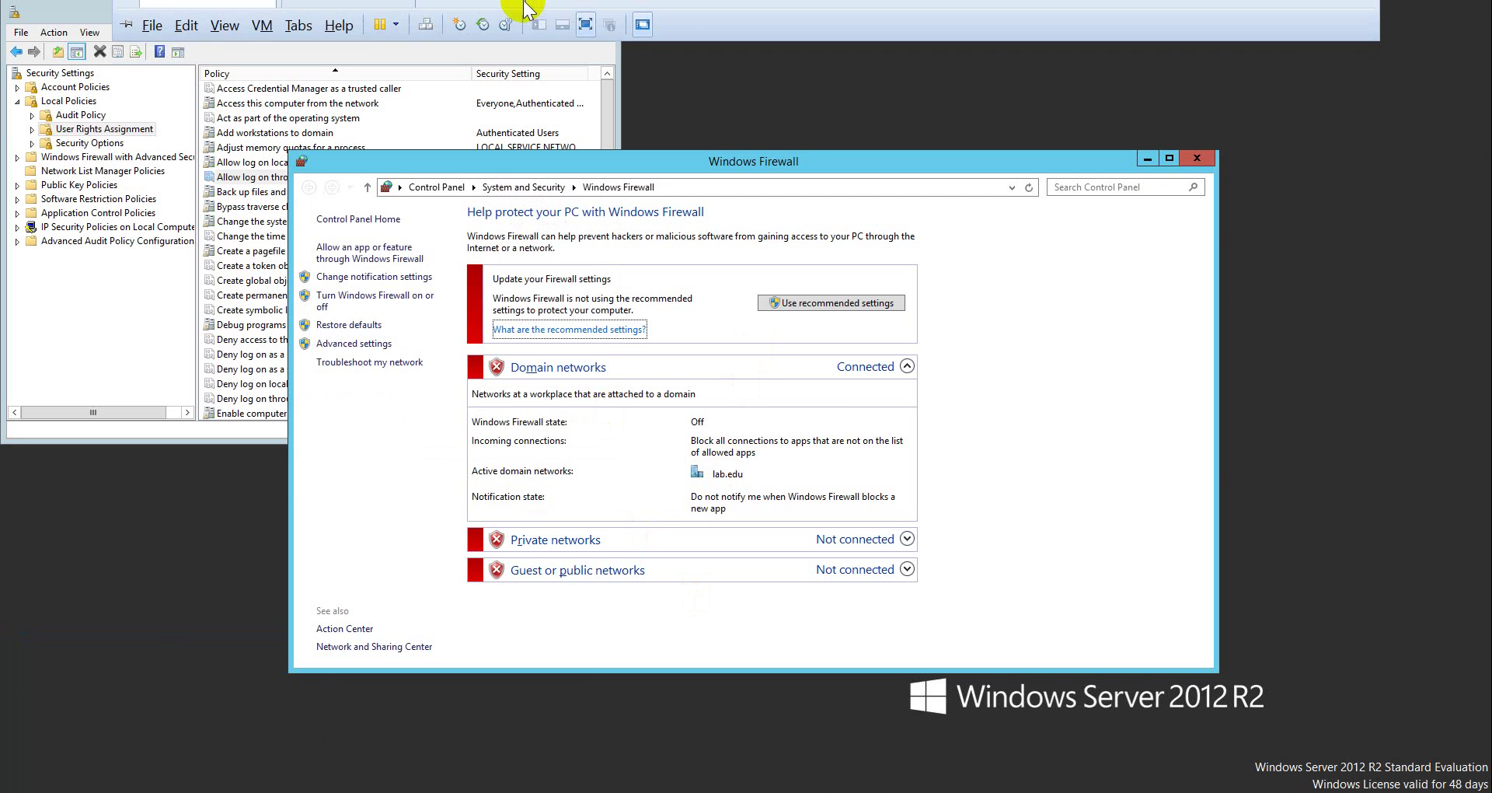
{"action": "left_click", "coordinate": [362, 13]}
{"action": "left_click", "coordinate": [601, 320]}
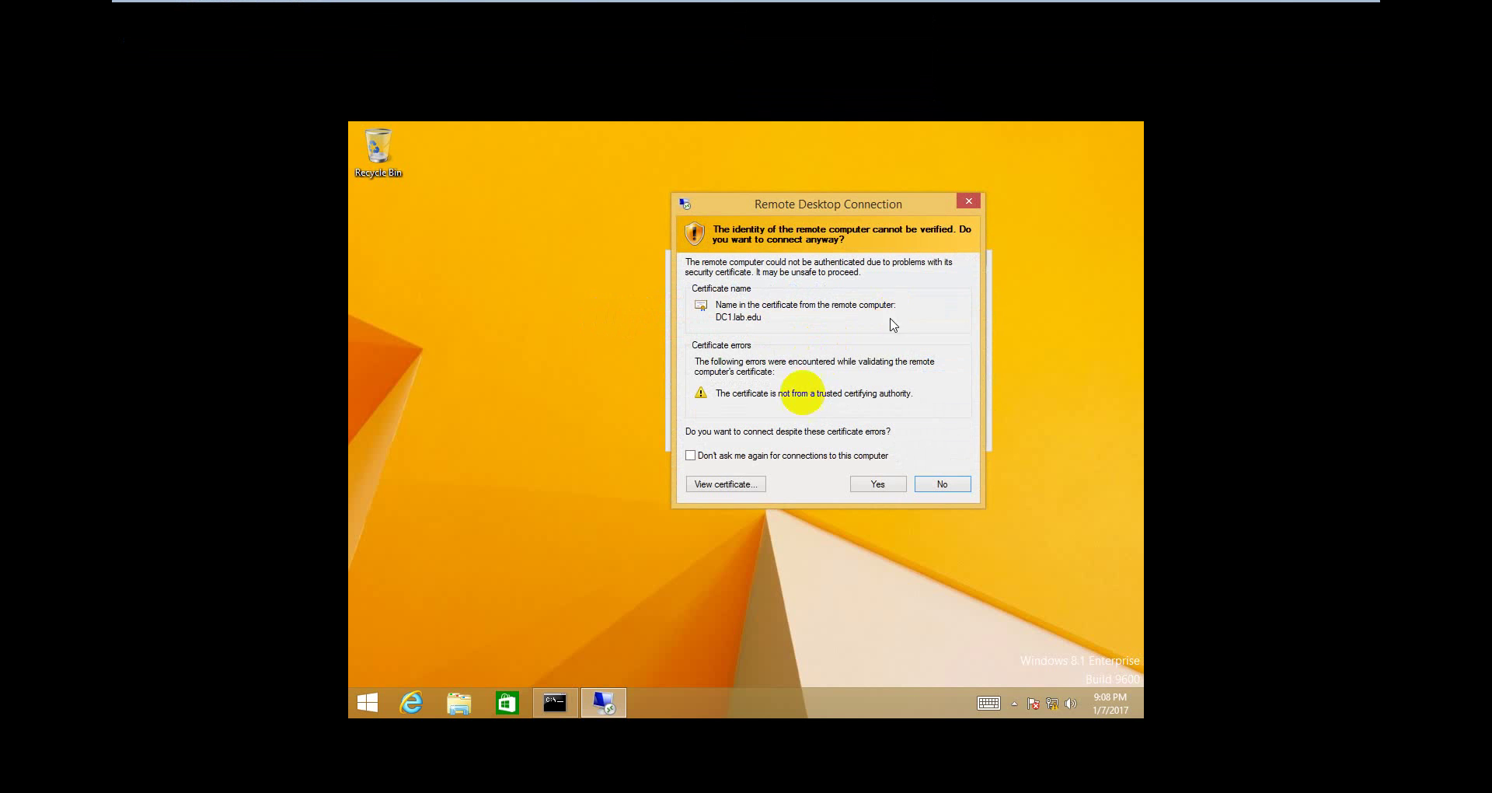
{"action": "left_click", "coordinate": [859, 455]}
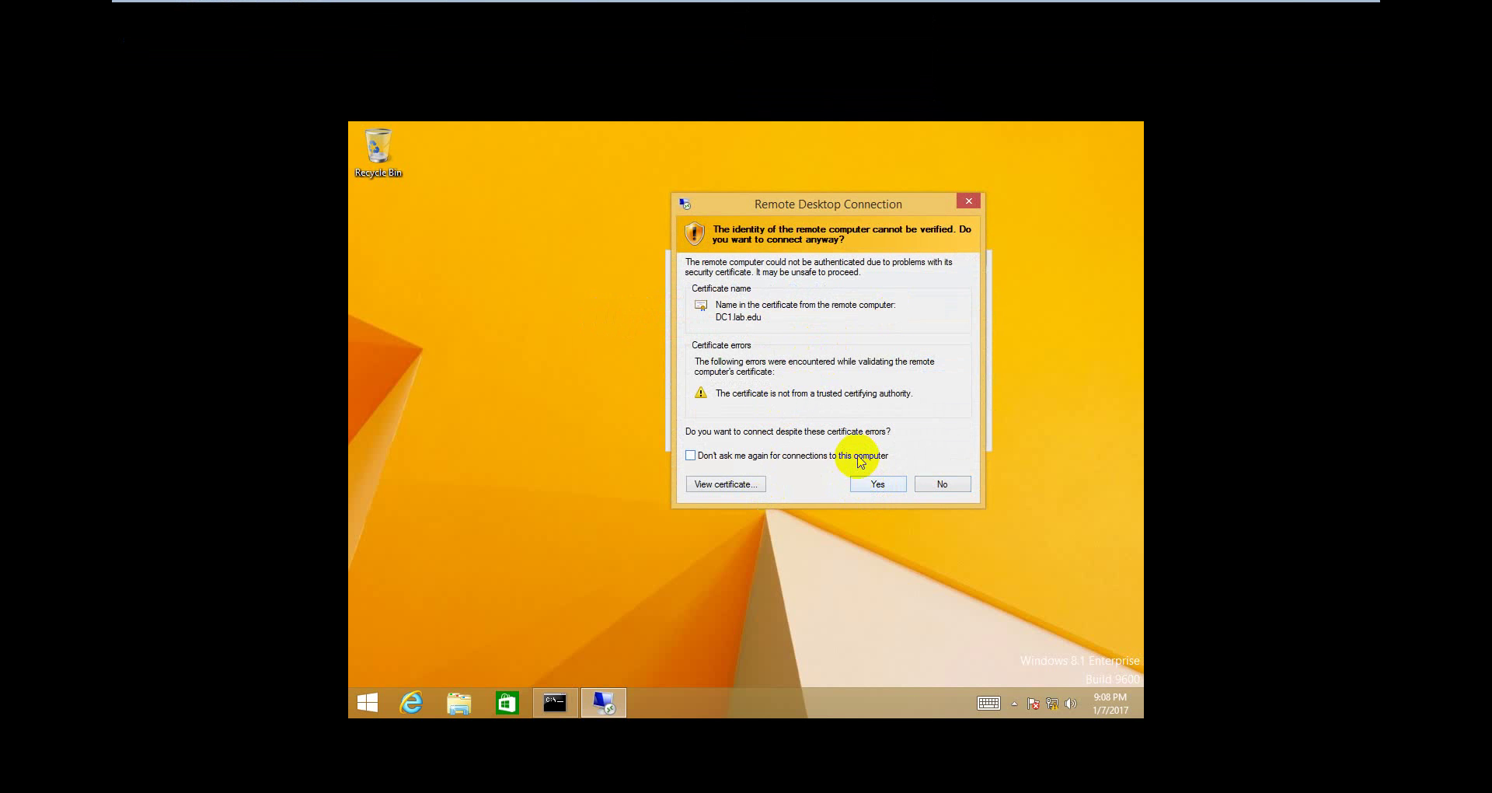
{"action": "left_click", "coordinate": [861, 484]}
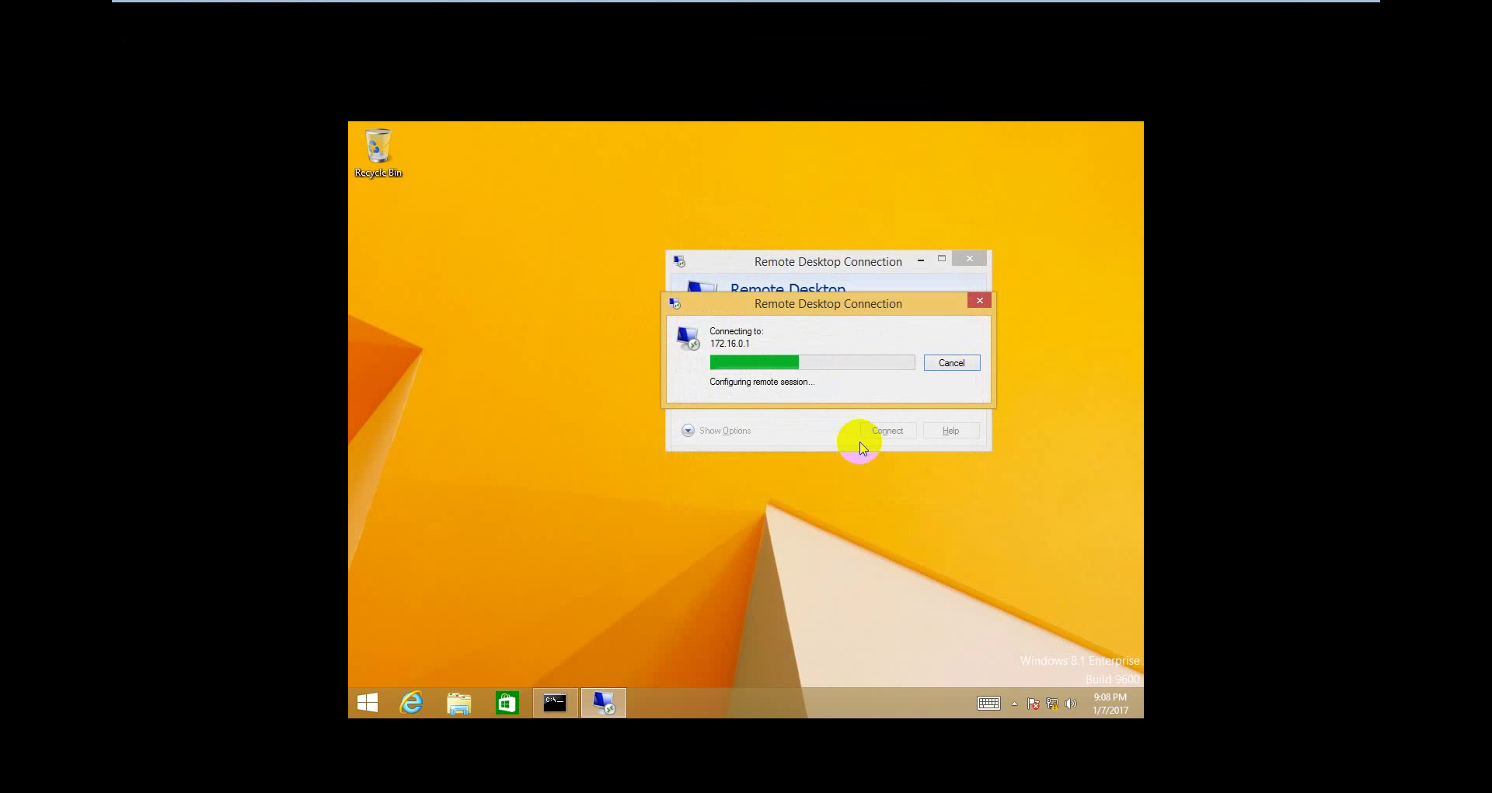
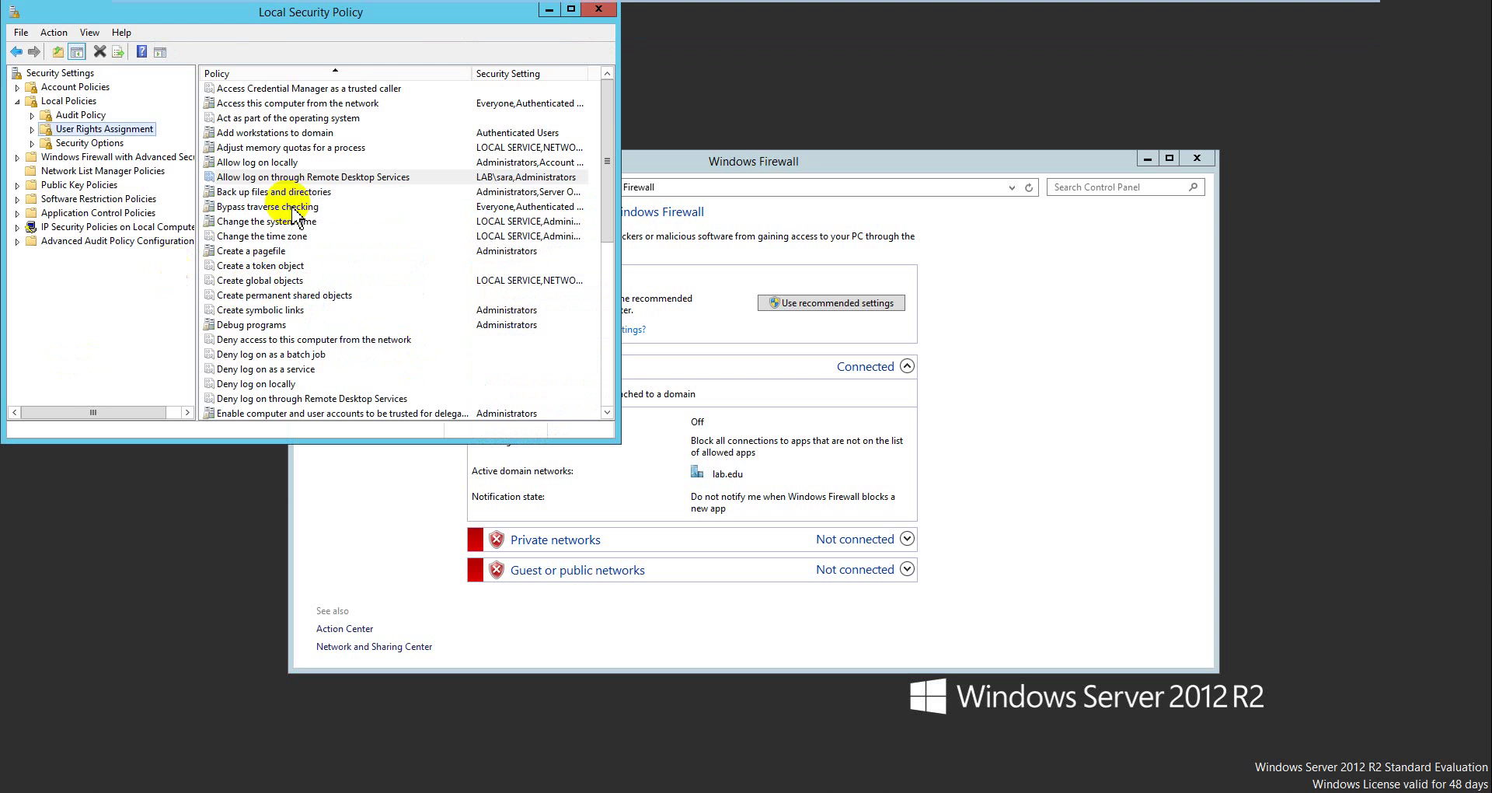
Select the "Allow log on through Remote Desktop Services" policy in Local Security Policy on the DC1-2012 R2 virtual machine.
{"action": "left_click", "coordinate": [323, 181]}
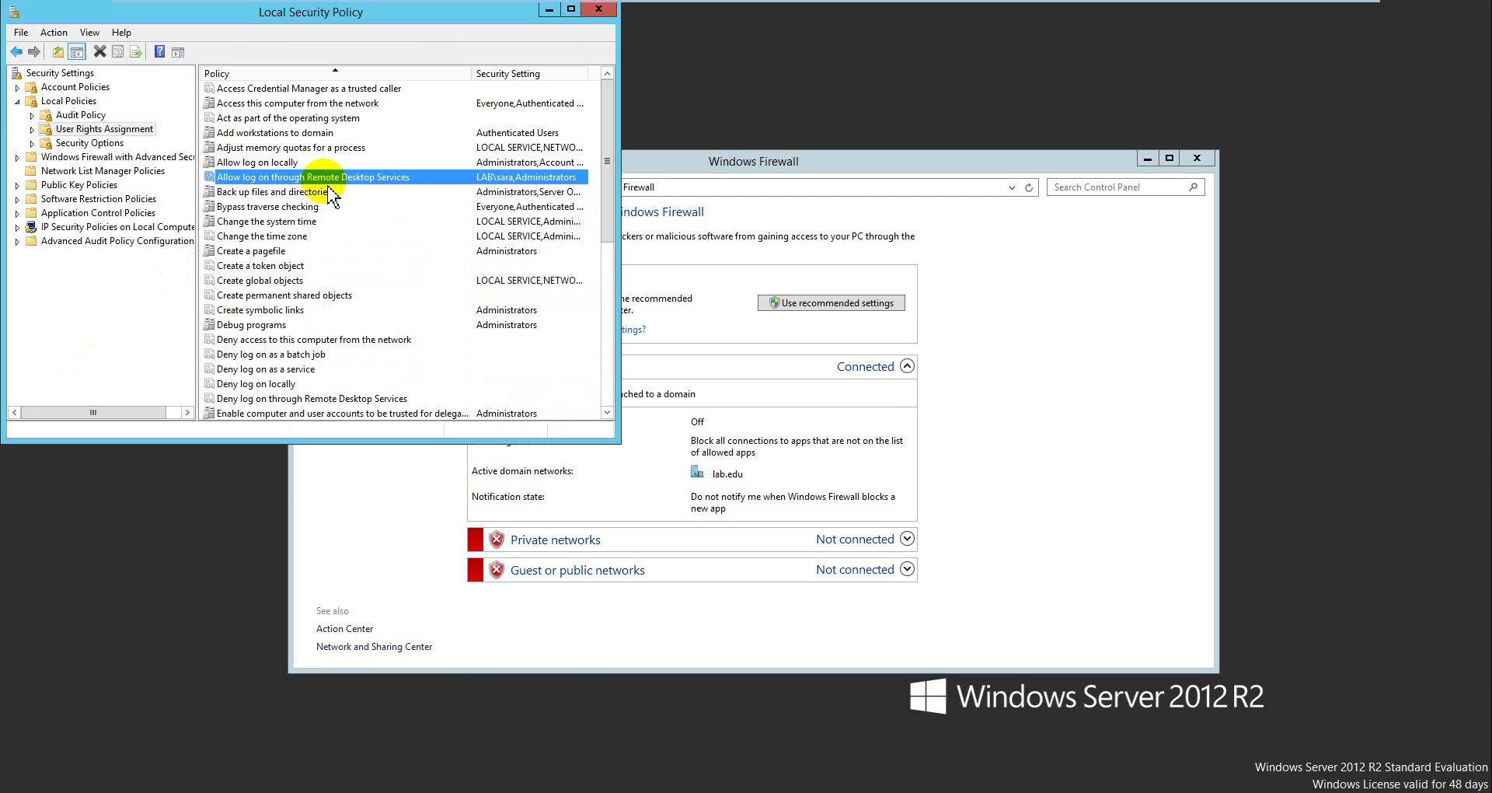